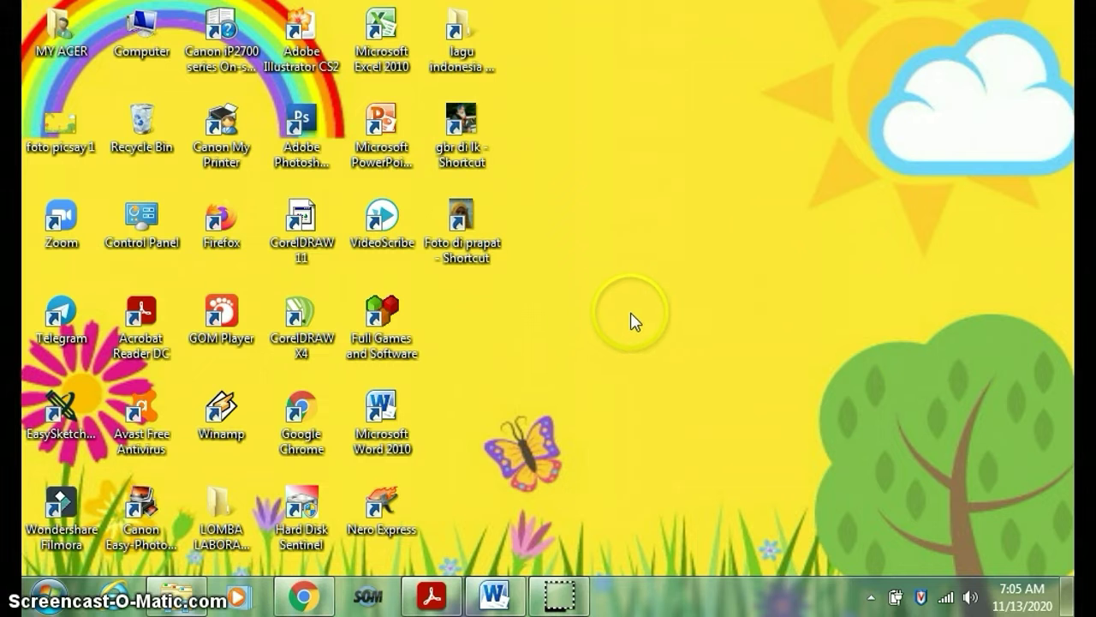
# Step: Switch to Google Drive in Chrome and create a new blank Google Form
pyautogui.moveTo(315, 610)
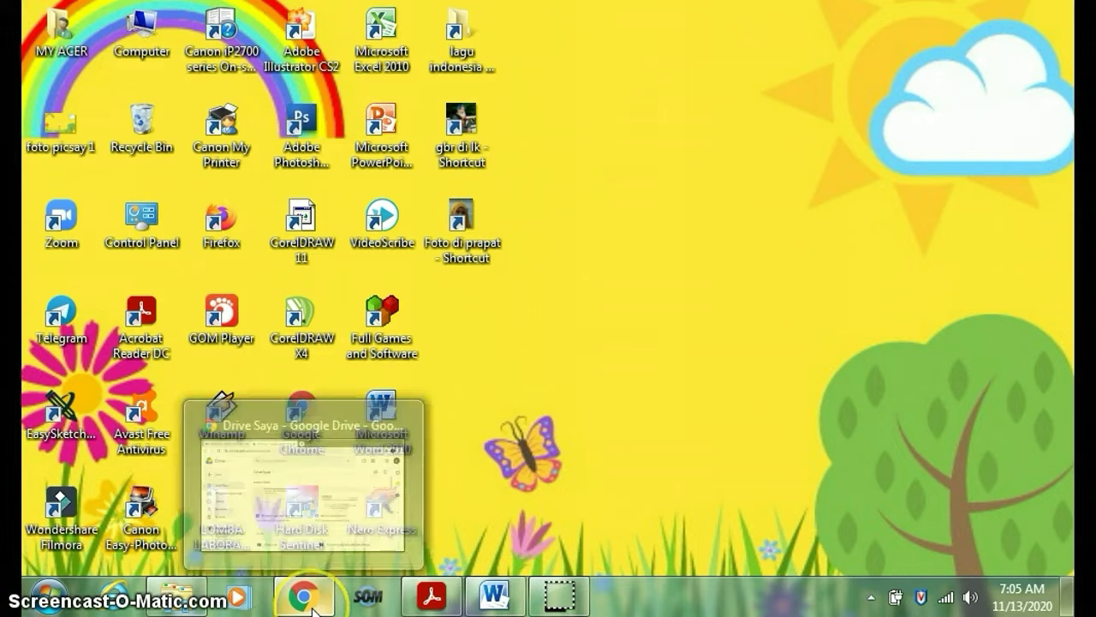
pyautogui.click(403, 505)
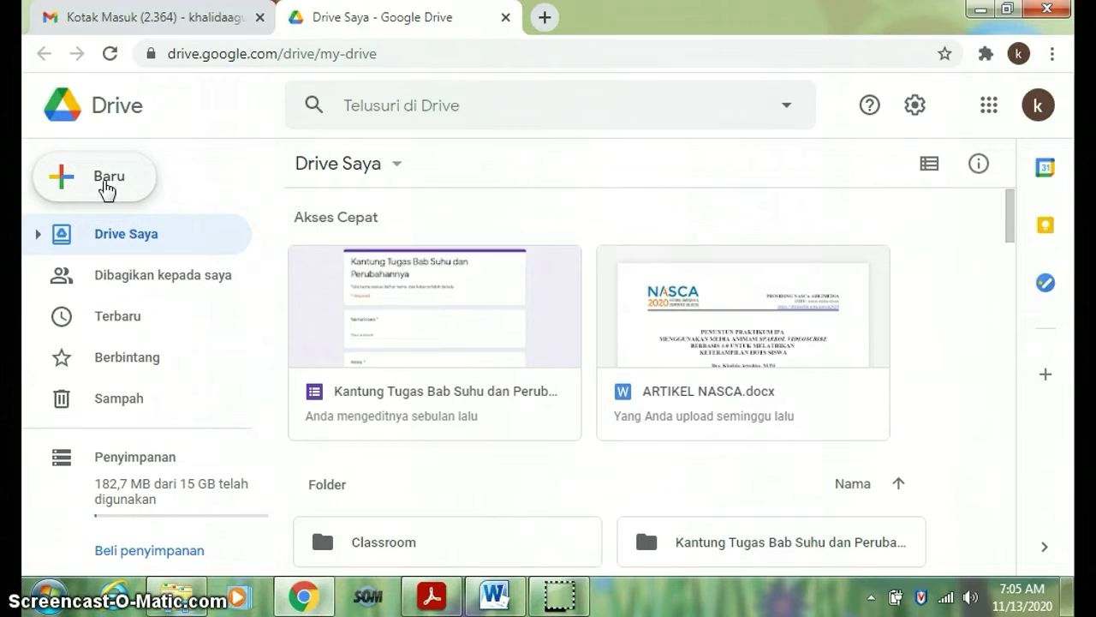
pyautogui.click(106, 189)
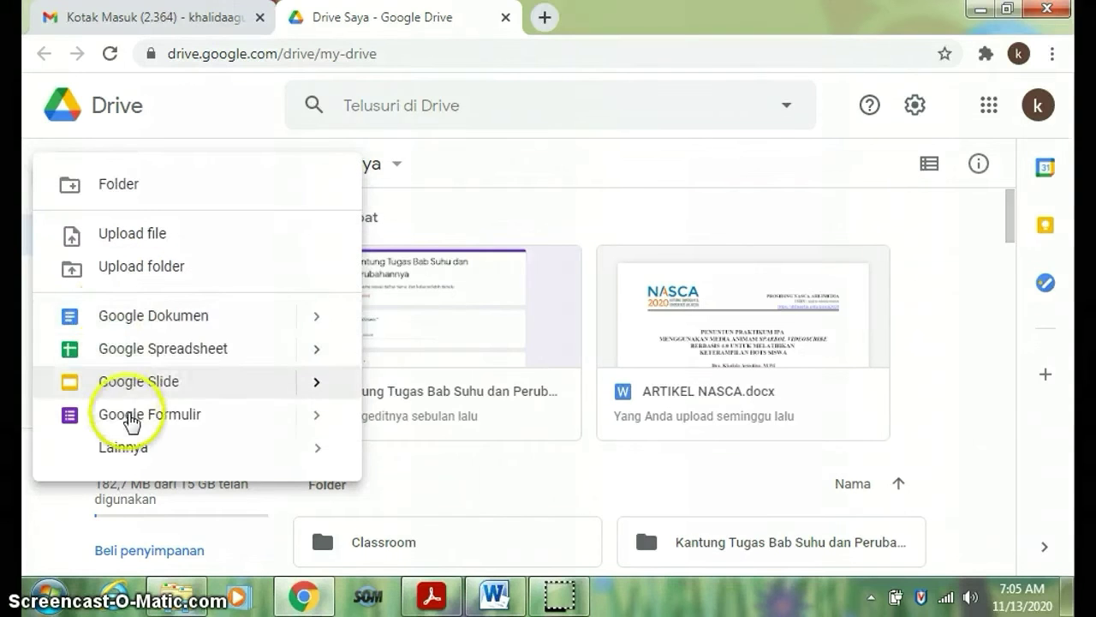
pyautogui.click(307, 416)
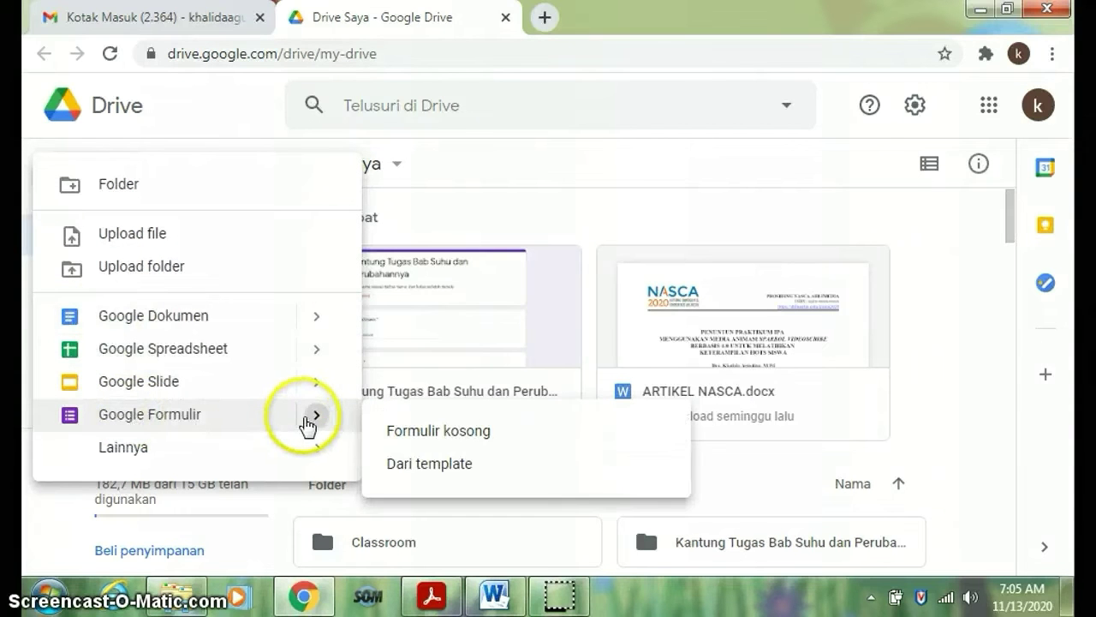
pyautogui.click(453, 437)
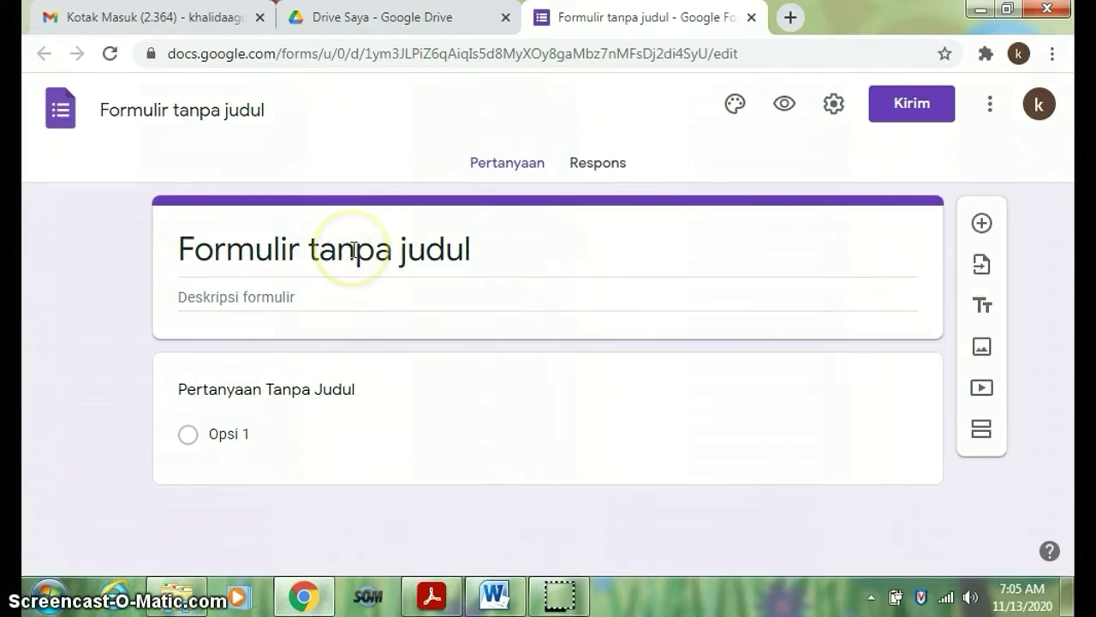
# Step: Set the form title to "Lembar Kerja Siswa Materi Perpindahan Kalor"
pyautogui.click(351, 249)
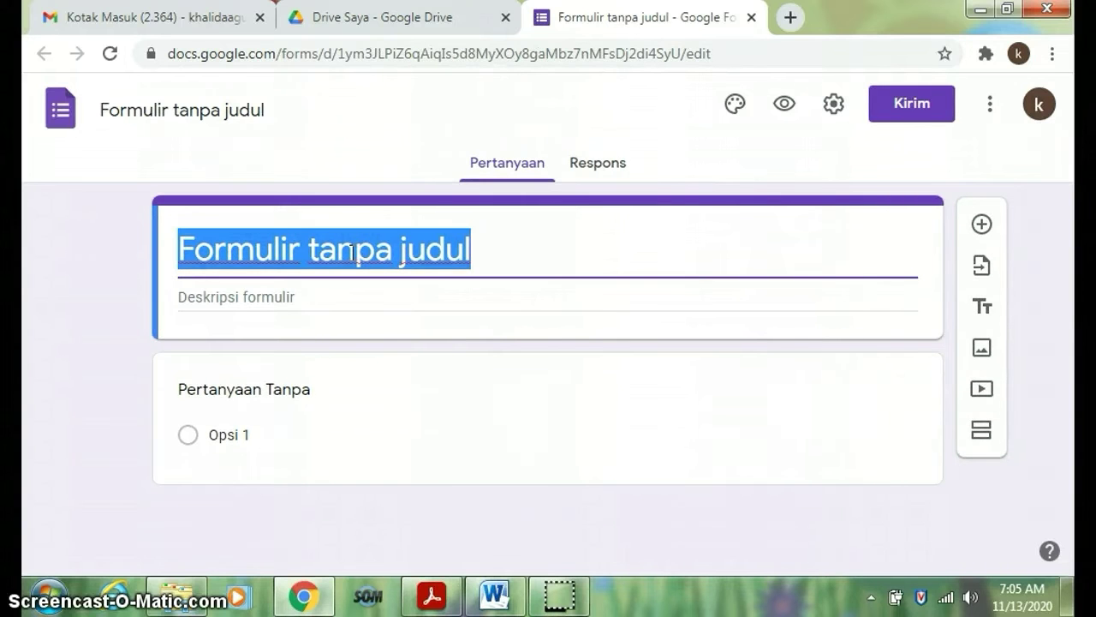
pyautogui.write('L')
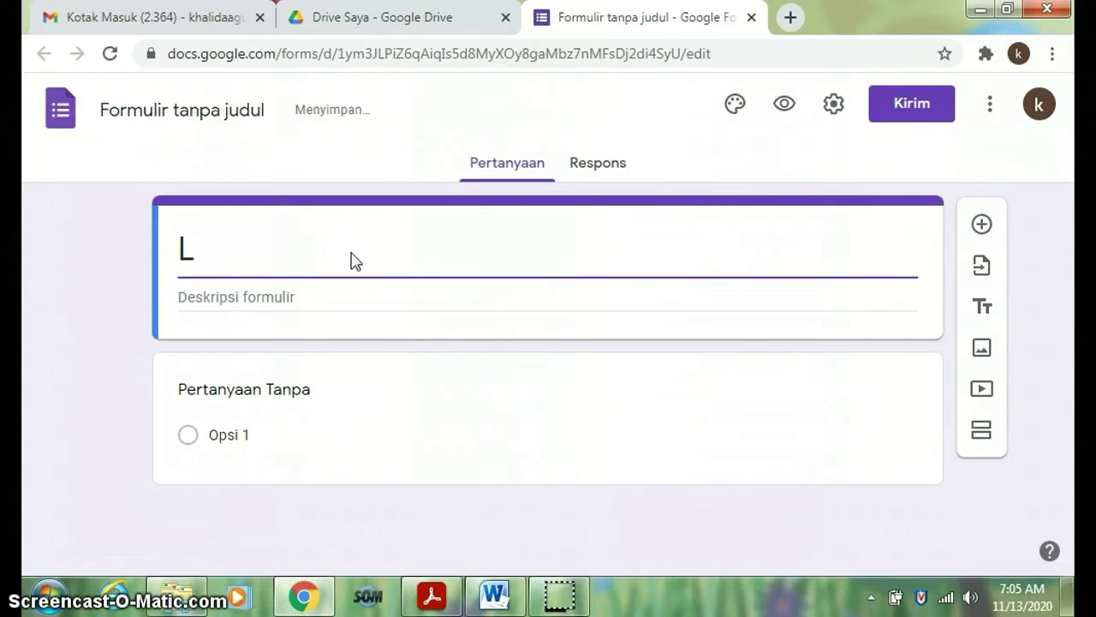
pyautogui.write('embar Keri')
pyautogui.write('a Siswa Materi')
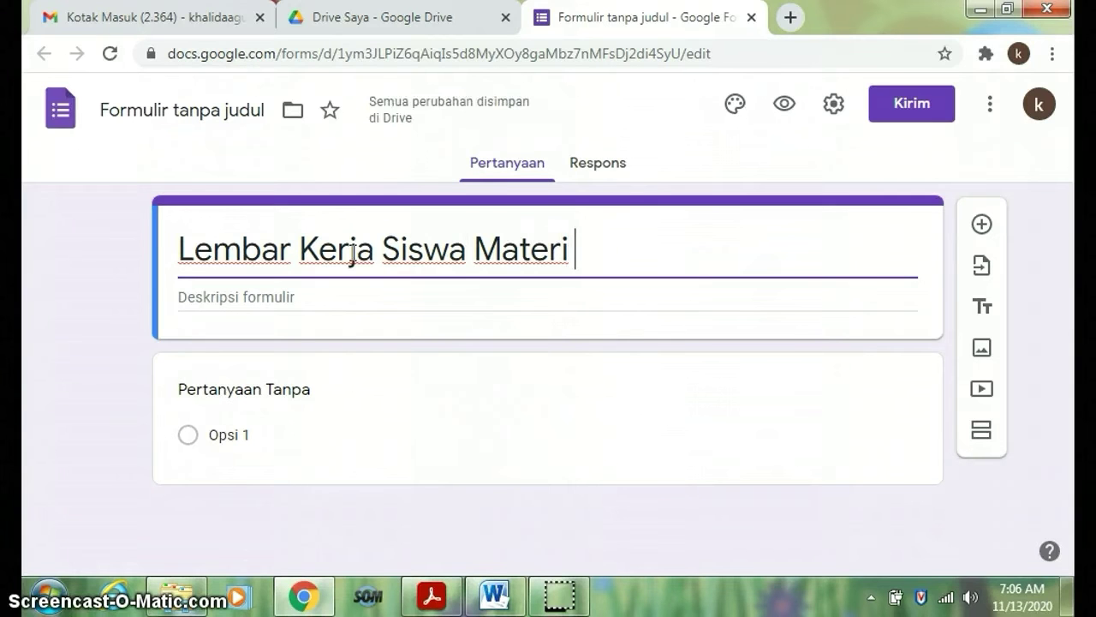
pyautogui.write(' Per')
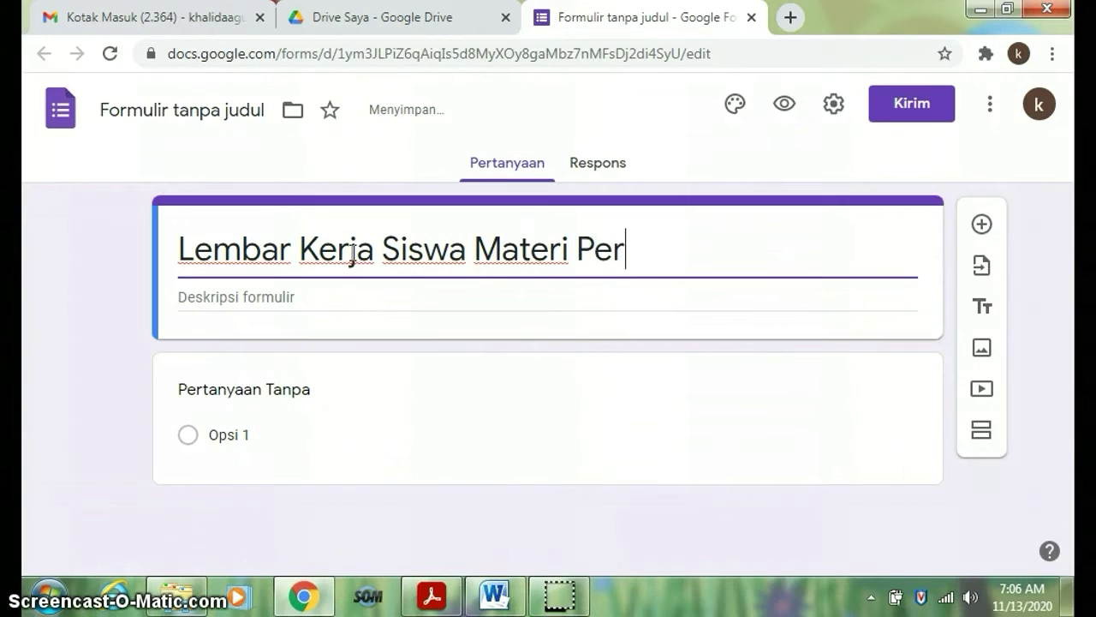
pyautogui.write('pinda')
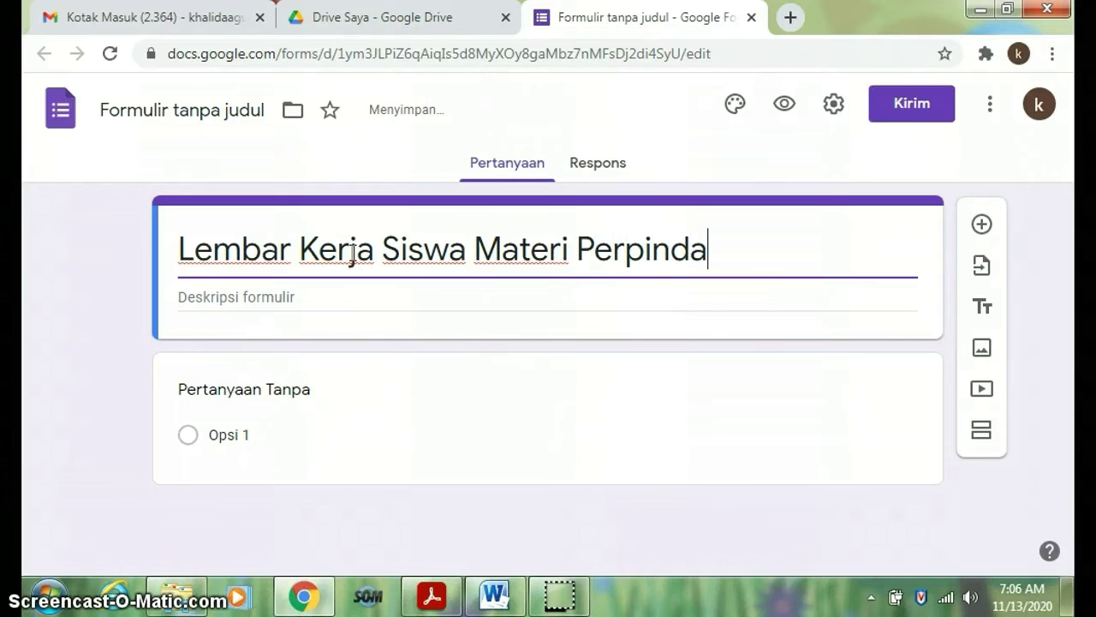
pyautogui.write('han kalor')
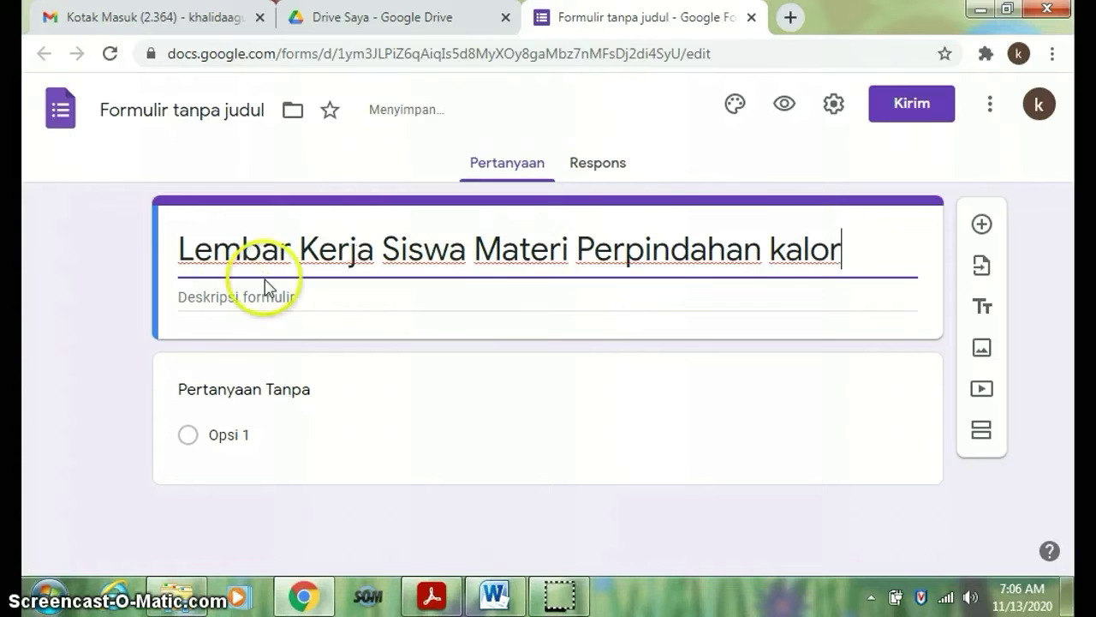
pyautogui.click(786, 262)
pyautogui.press('BackSpace')
pyautogui.write('K')
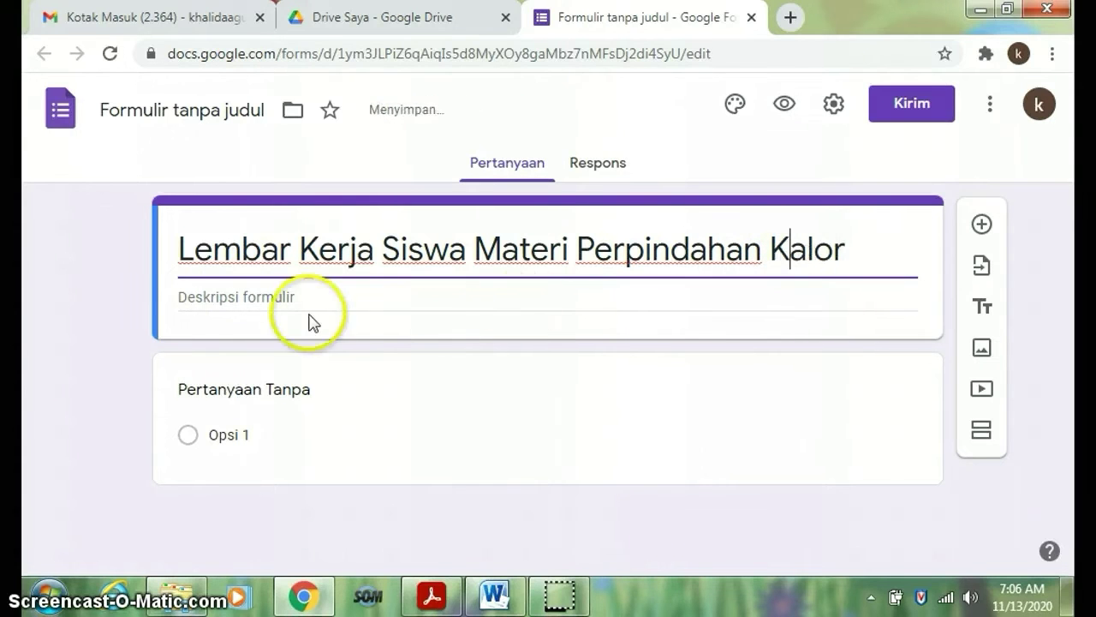
# Step: Begin the form description with "Bersama Saya" followed by the teacher's full name and academic titles
pyautogui.click(205, 300)
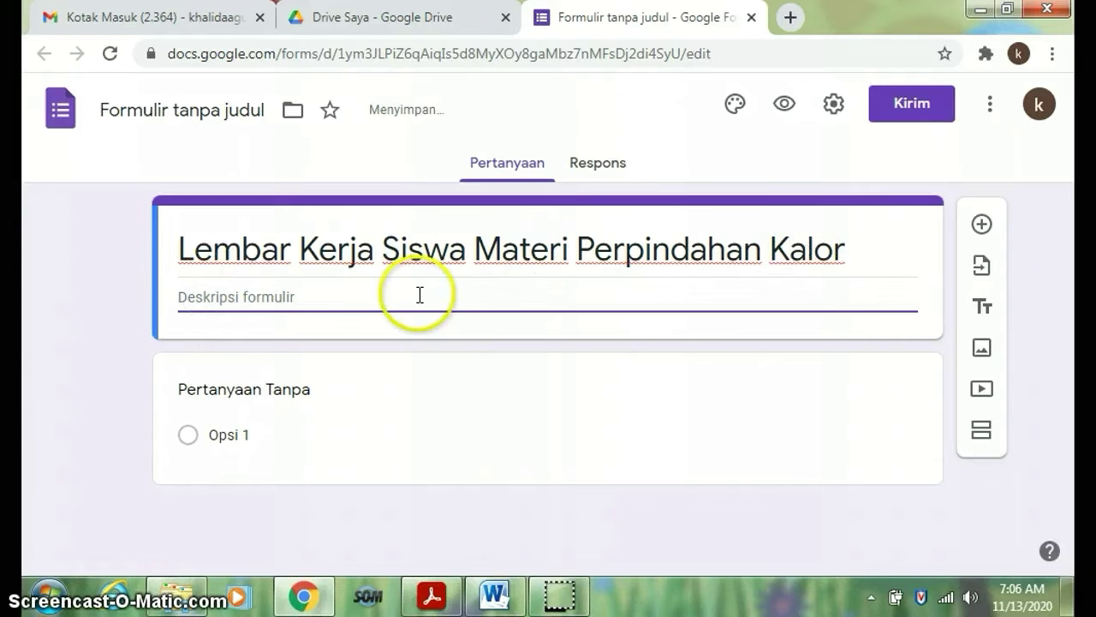
pyautogui.write('Ber')
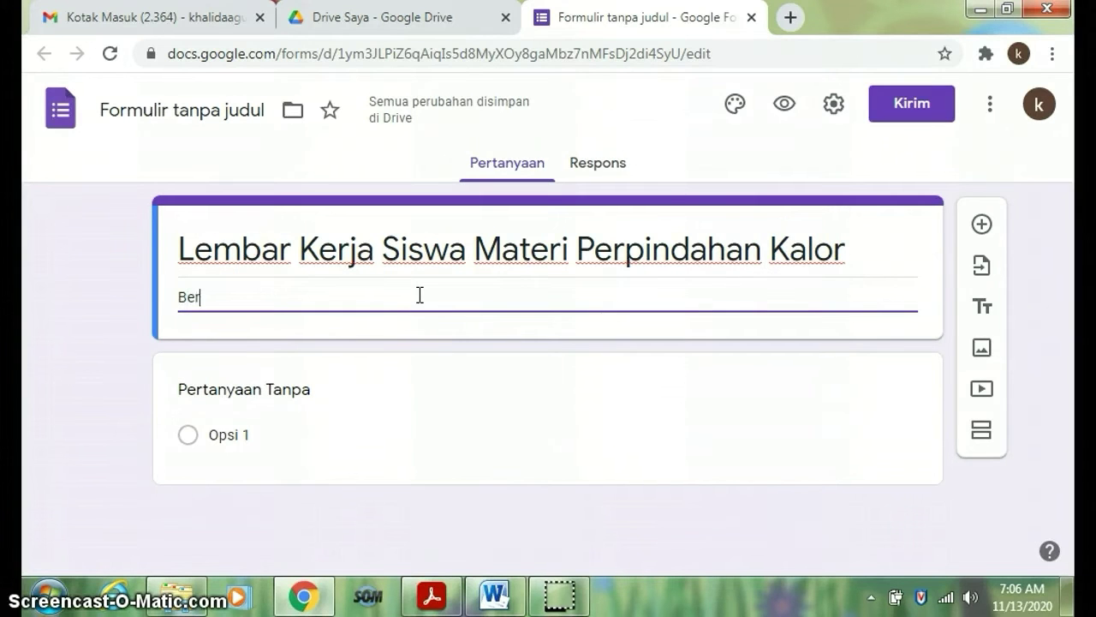
pyautogui.write('sama')
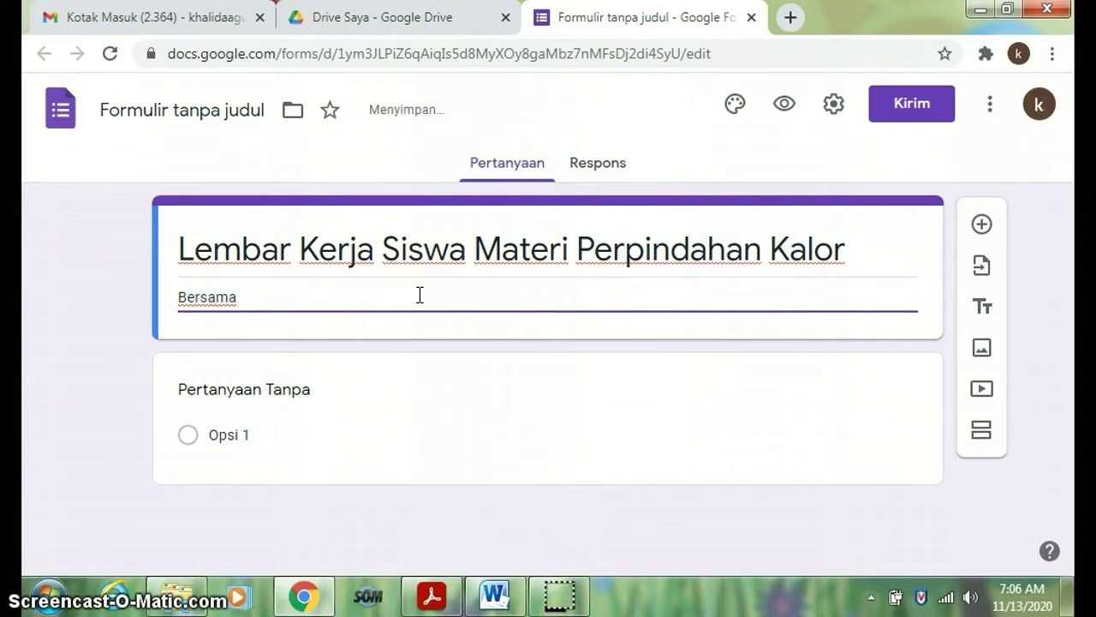
pyautogui.write(' Saya Dra.')
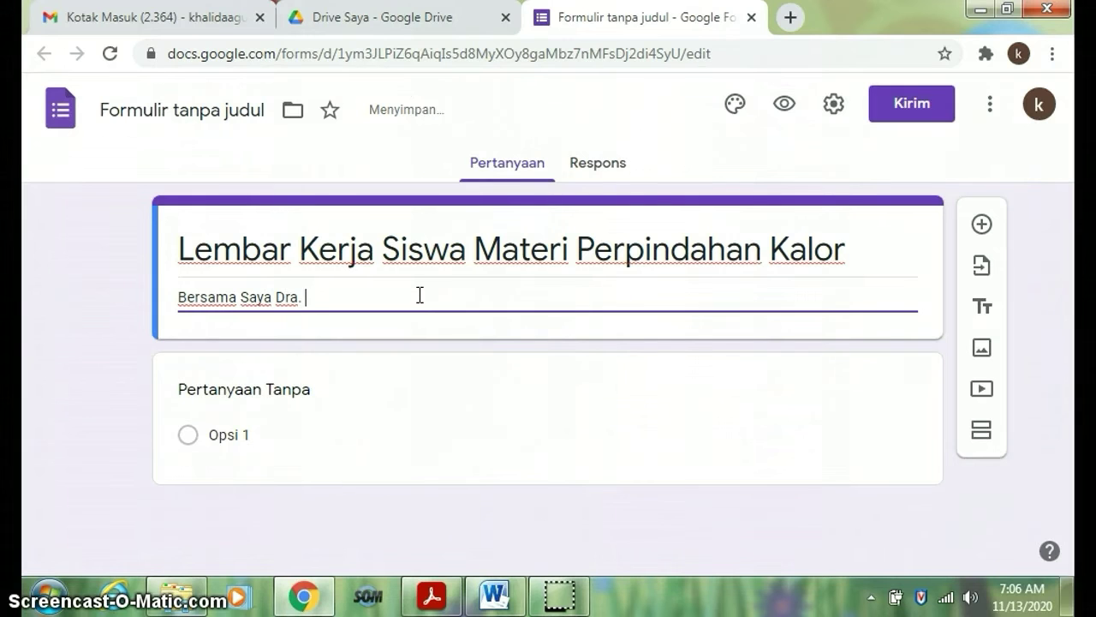
pyautogui.write(' Khalida ')
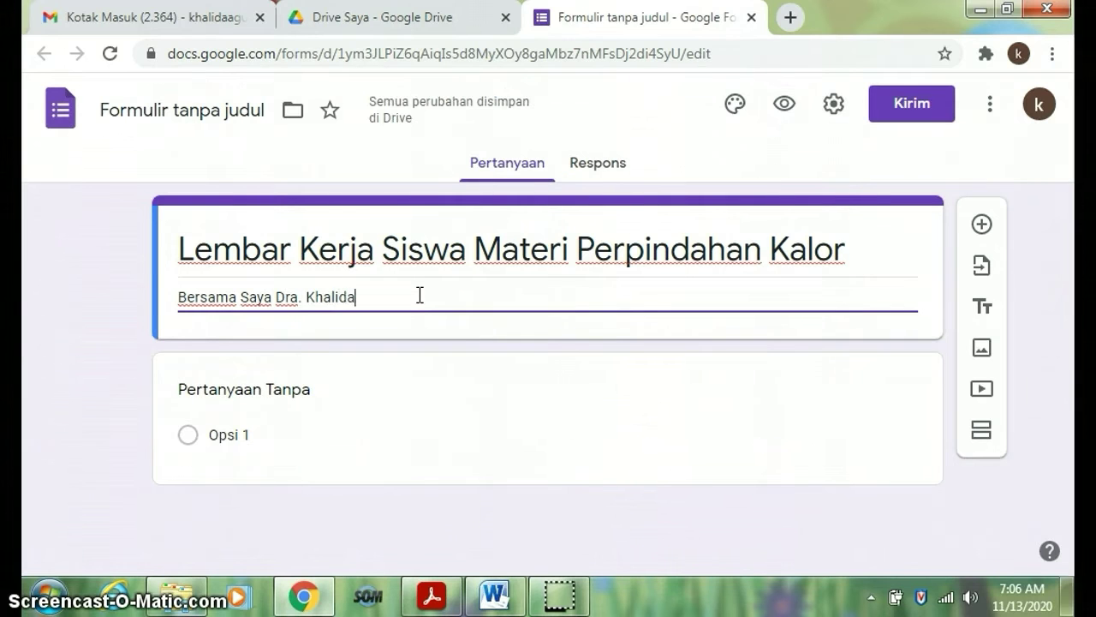
pyautogui.write('Agust')
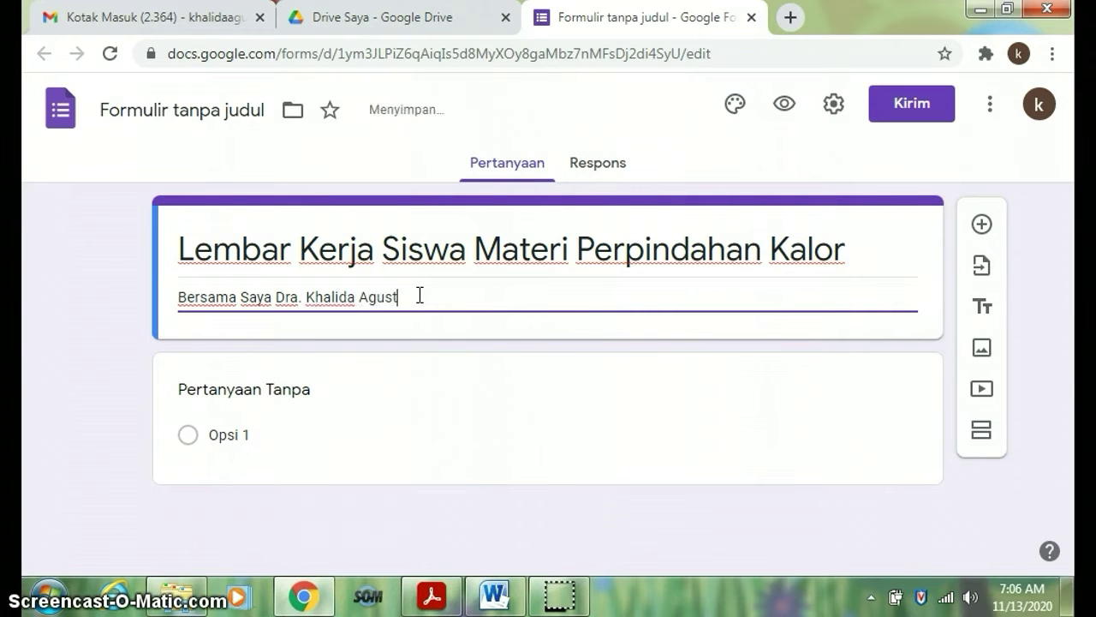
pyautogui.write('ina, M.Pd')
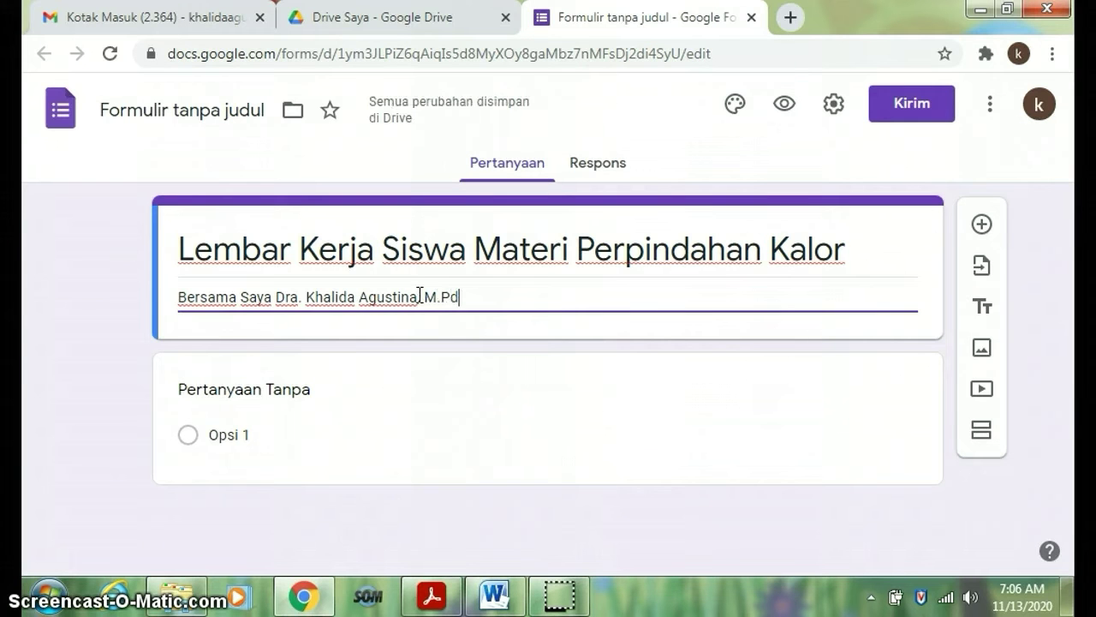
# Step: Add two more description lines reading "MTsN 3 Medan" and "kelas VII semester Ganjil 2020/2021"
pyautogui.press('Return')
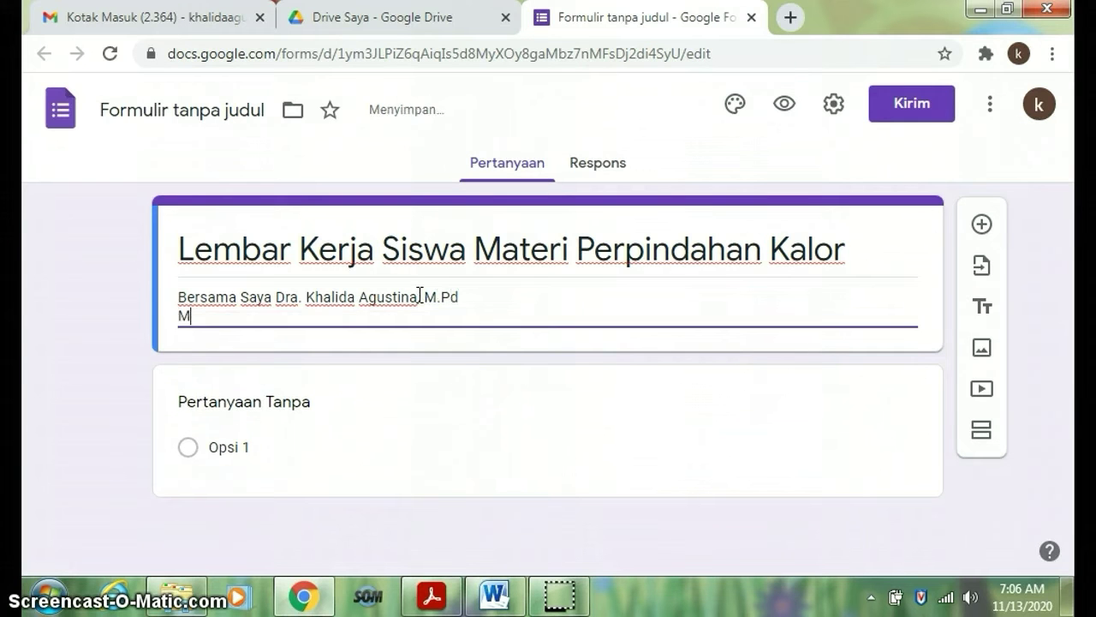
pyautogui.write('MTsN 3 Medan')
pyautogui.press('Return')
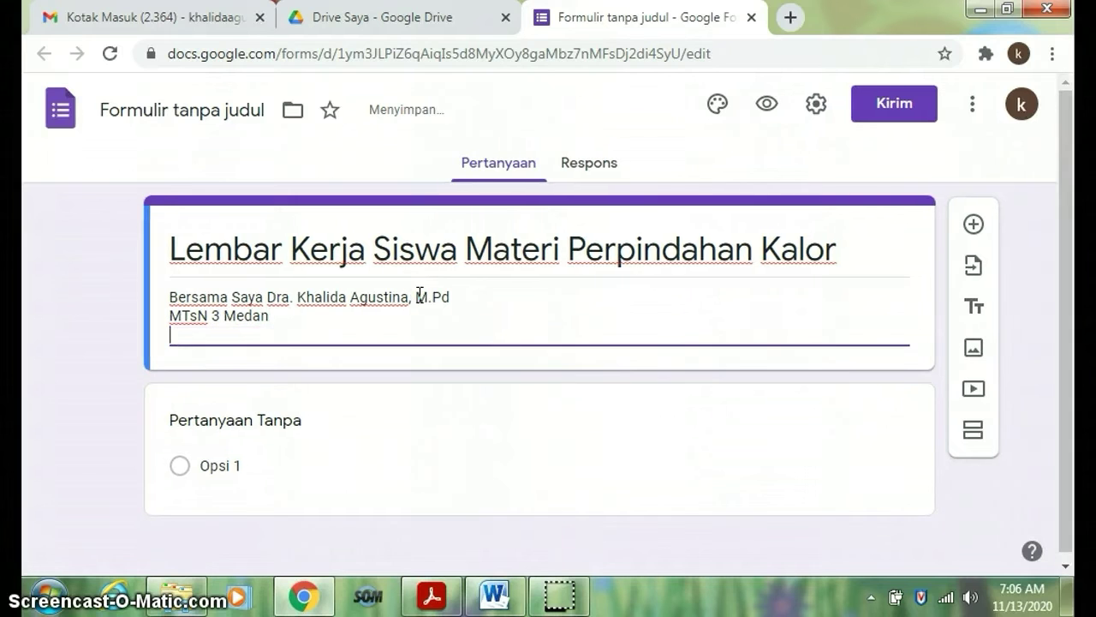
pyautogui.write('kelas VII ')
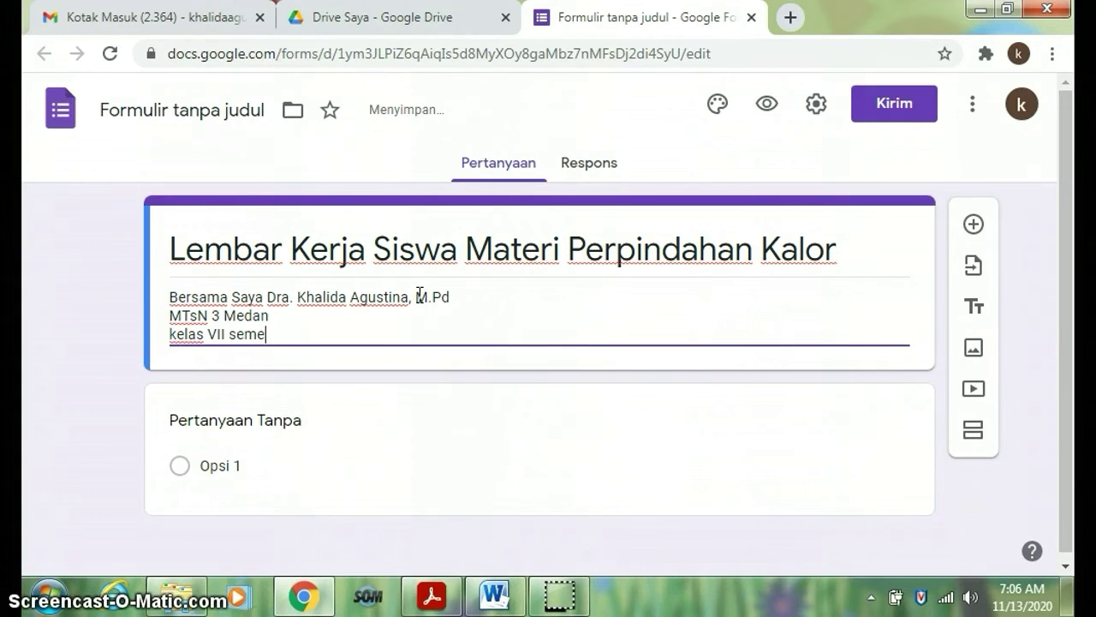
pyautogui.write('semester Ganjil')
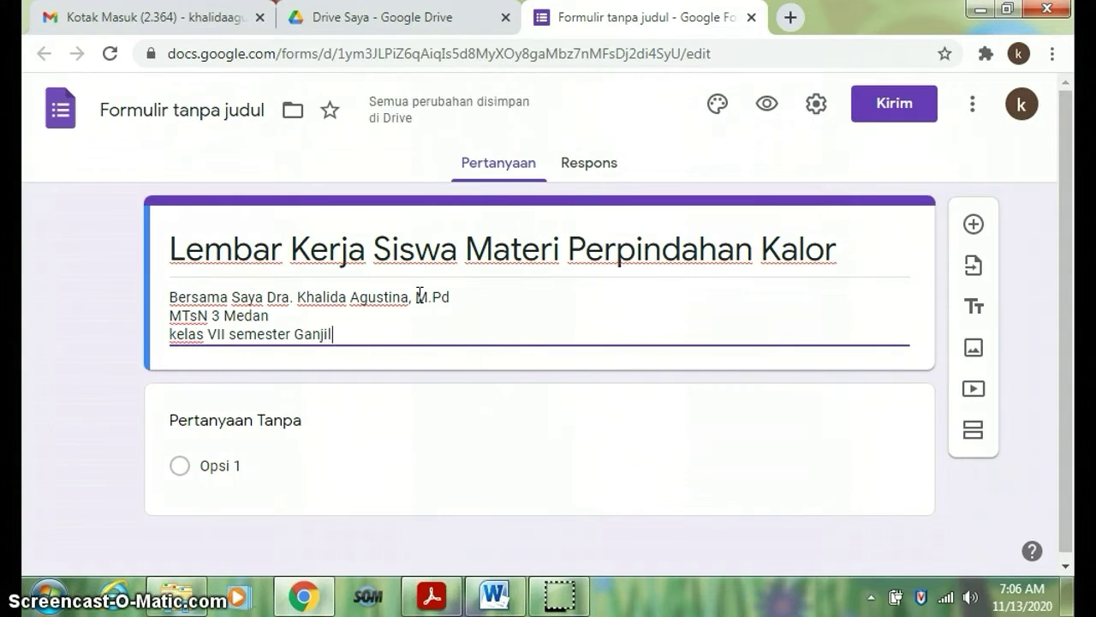
pyautogui.write(' 2020/2021')
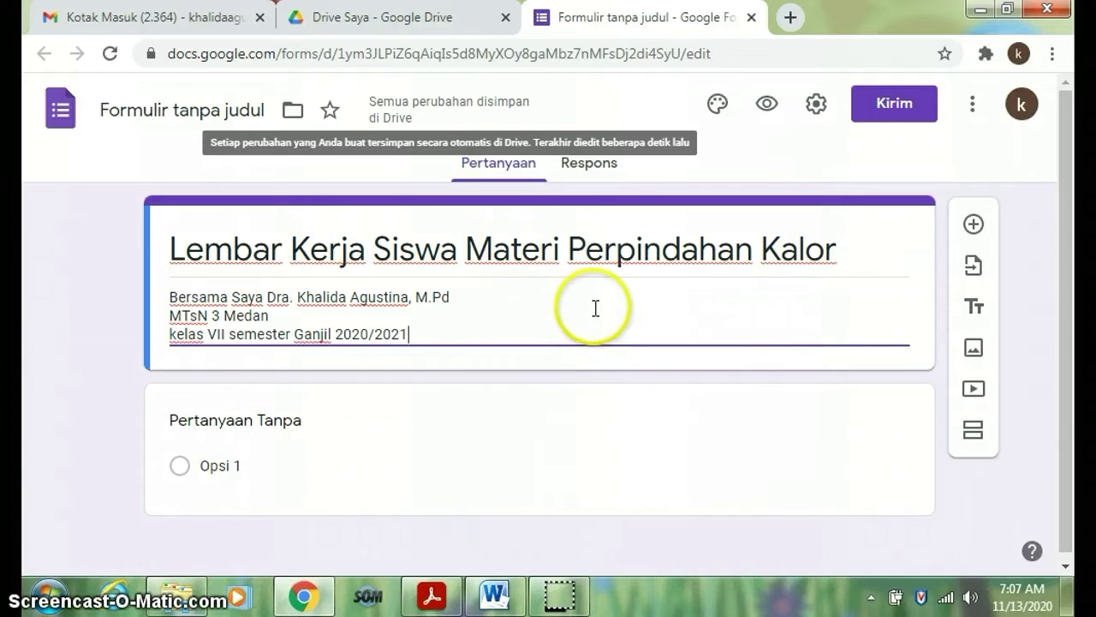
# Step: Add a new section below the form header and title it "Absen Siswa"
pyautogui.click(976, 433)
pyautogui.click(709, 379)
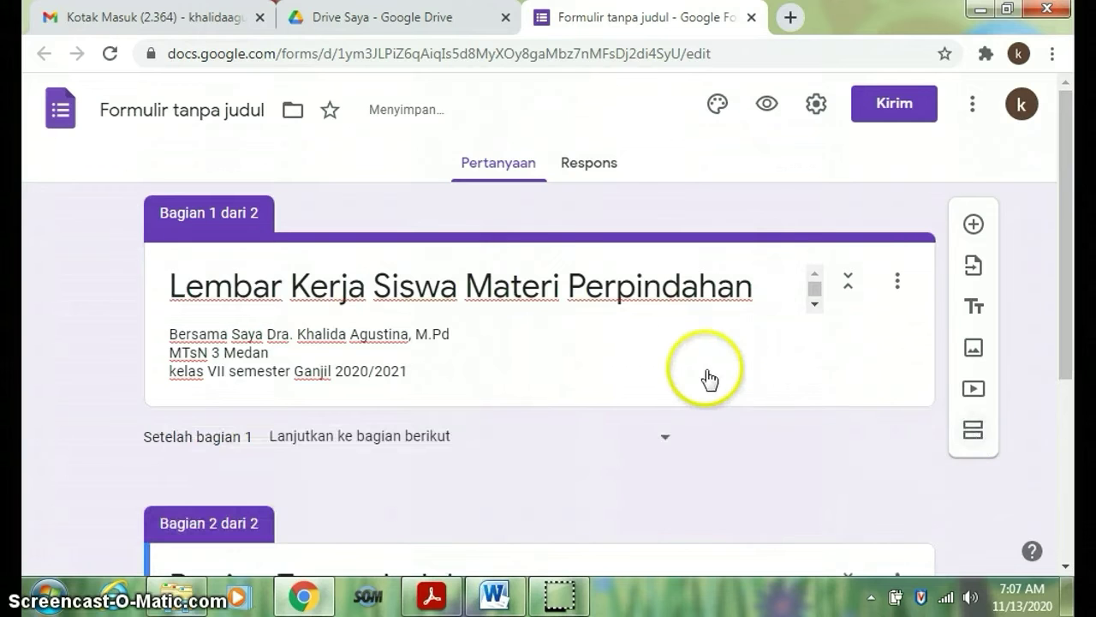
pyautogui.scroll(-1, 707, 369)
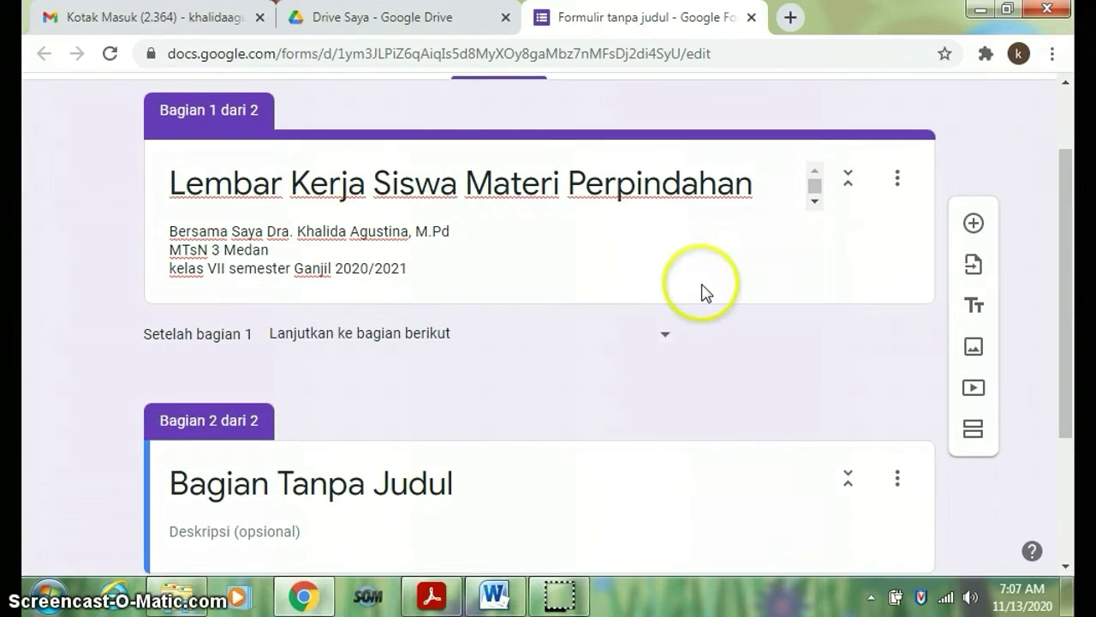
pyautogui.scroll(-2, 701, 287)
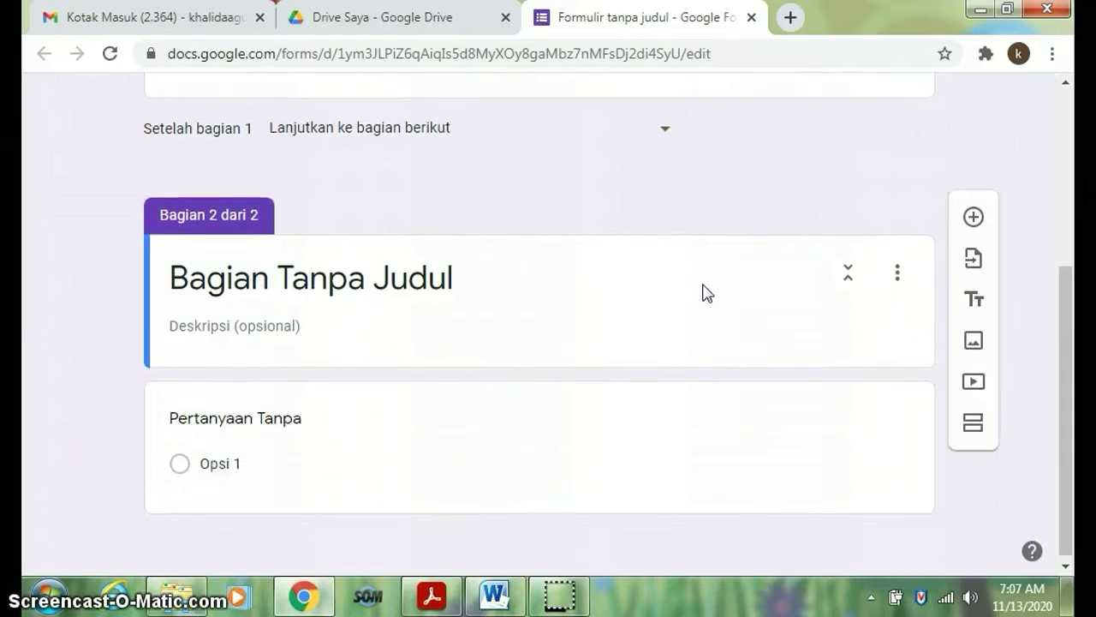
pyautogui.click(254, 287)
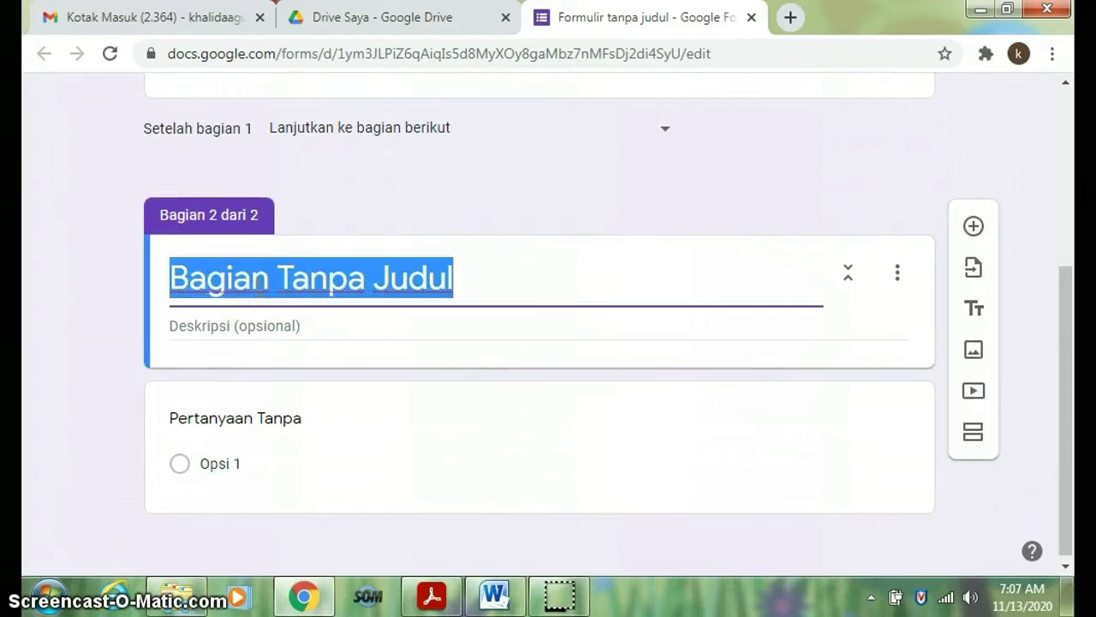
pyautogui.write('Absen Siswa')
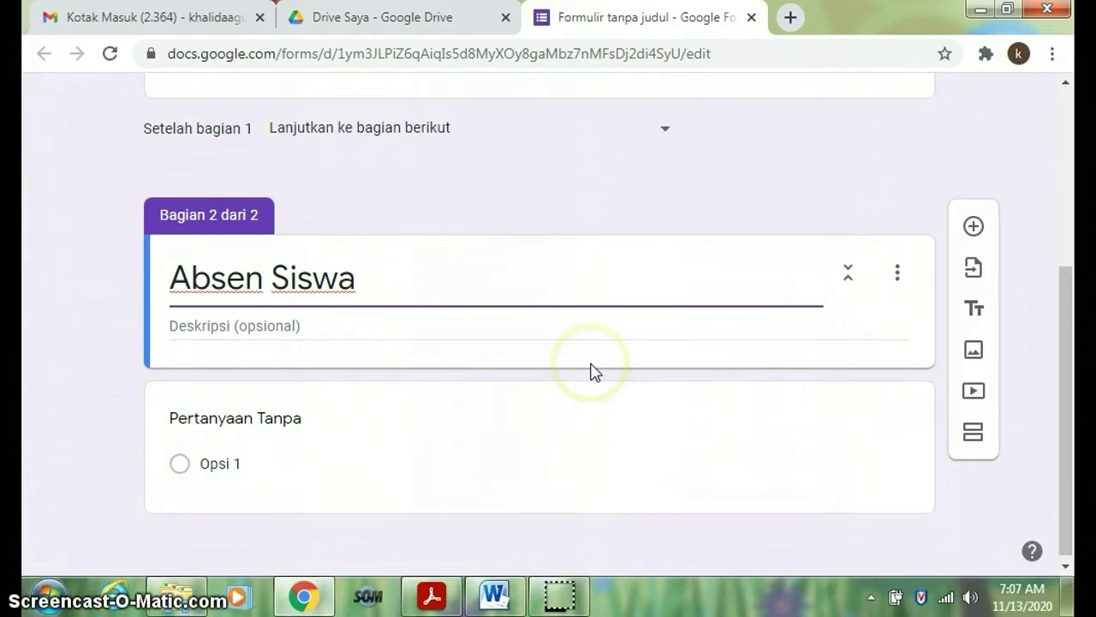
# Step: Set the Absen Siswa section's description to "Isilah dengan nama dan pilih kelas ananda"
pyautogui.click(233, 329)
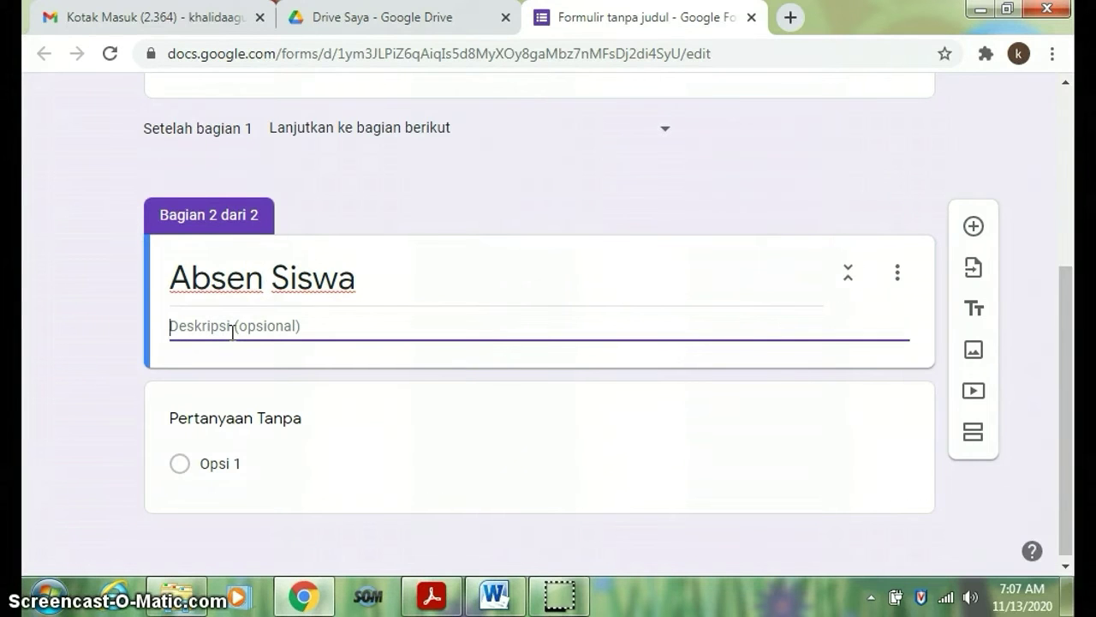
pyautogui.write('I')
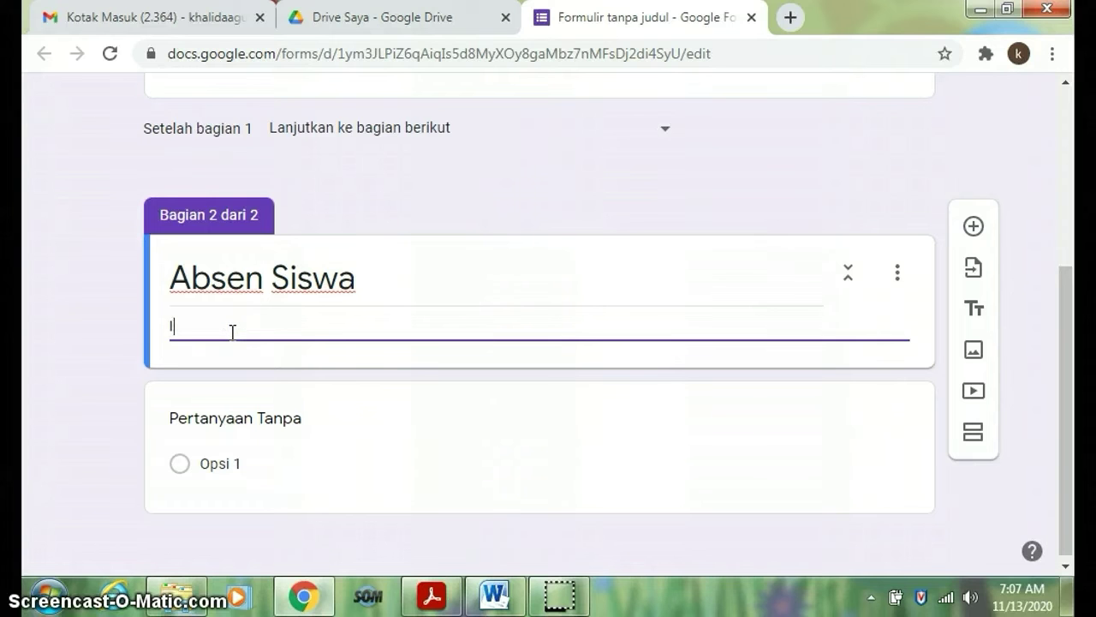
pyautogui.write('silah dengan nama')
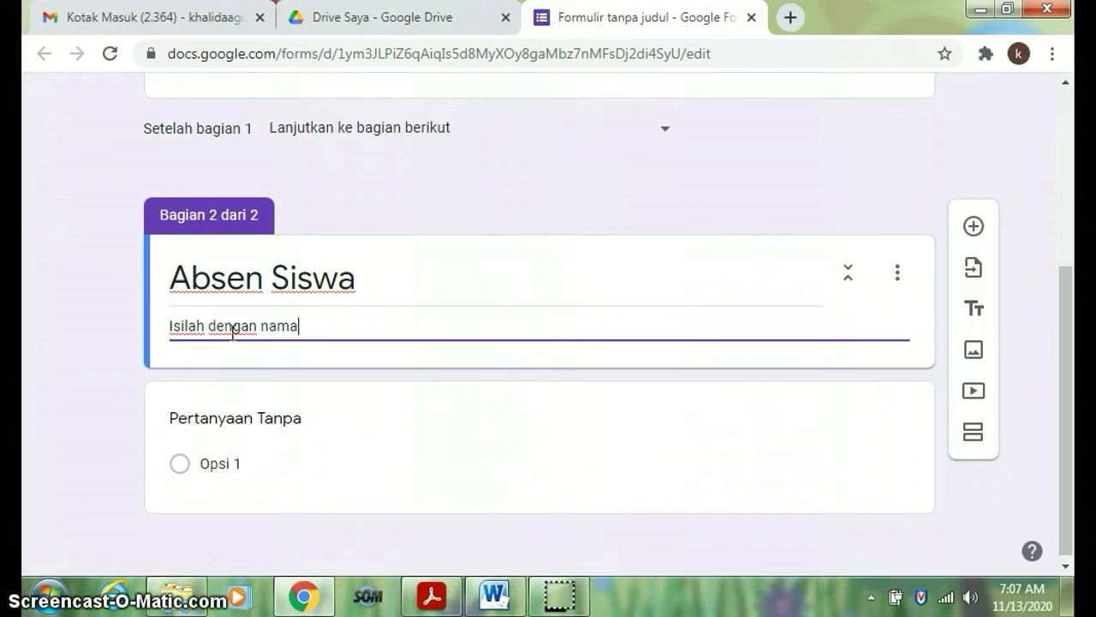
pyautogui.write(' dan pilih kelas ananda')
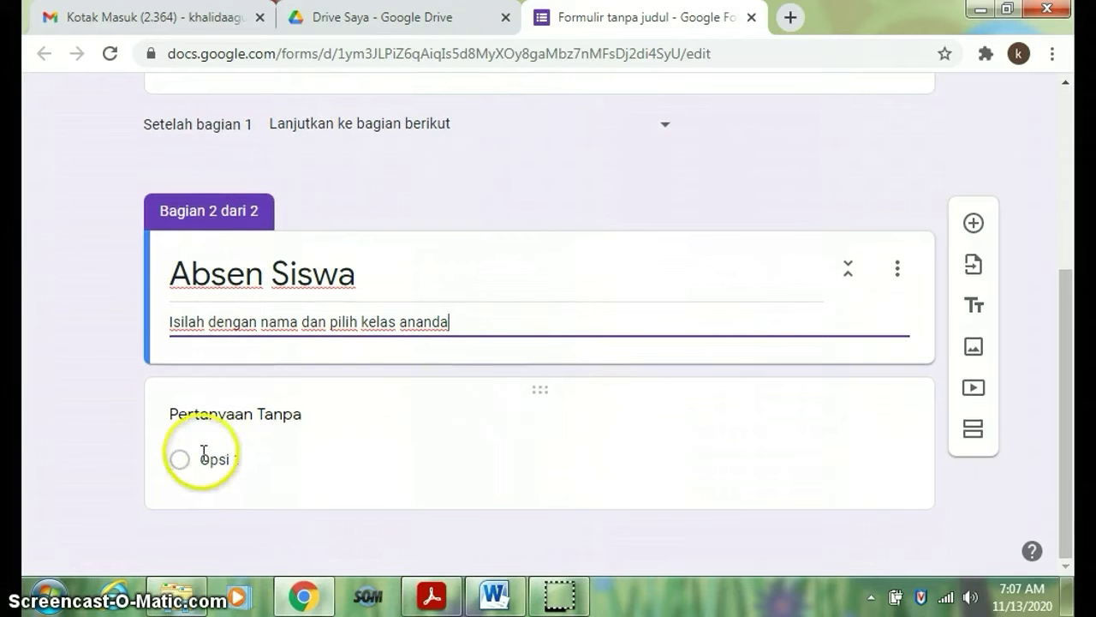
# Step: Title the untitled question in the Absen Siswa section "Nama Siswa" and make it required
pyautogui.click(203, 417)
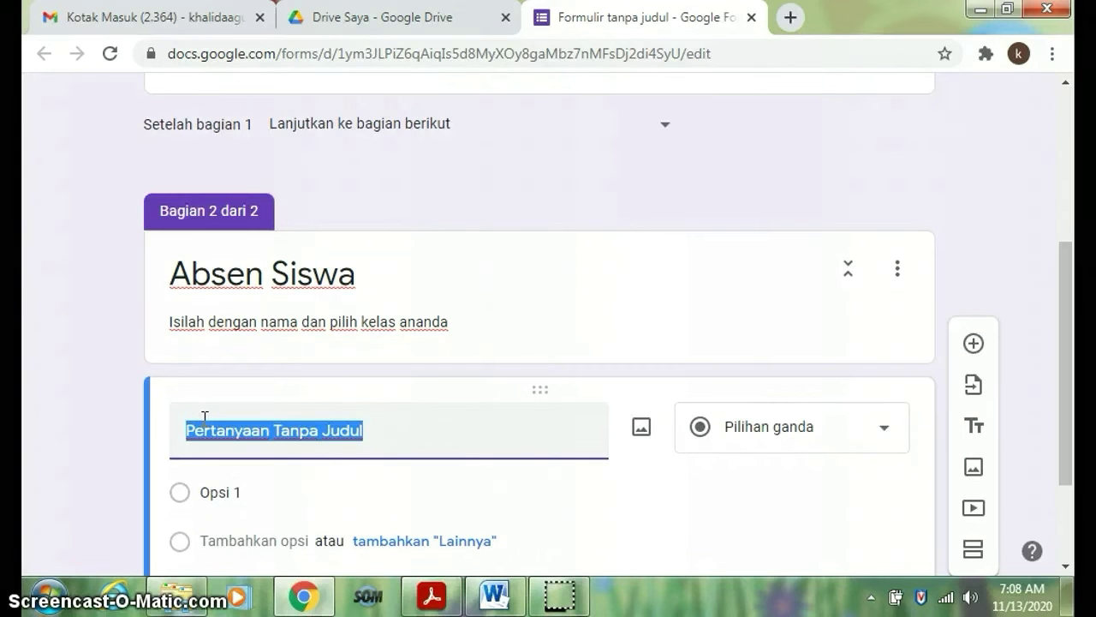
pyautogui.write('Nam')
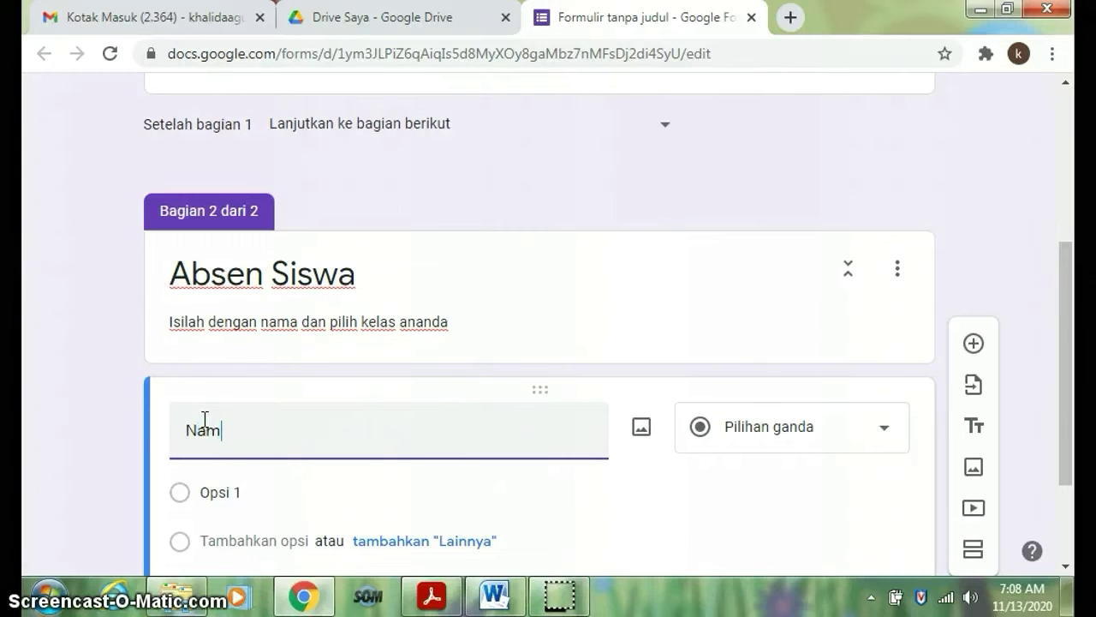
pyautogui.write('a Siswa')
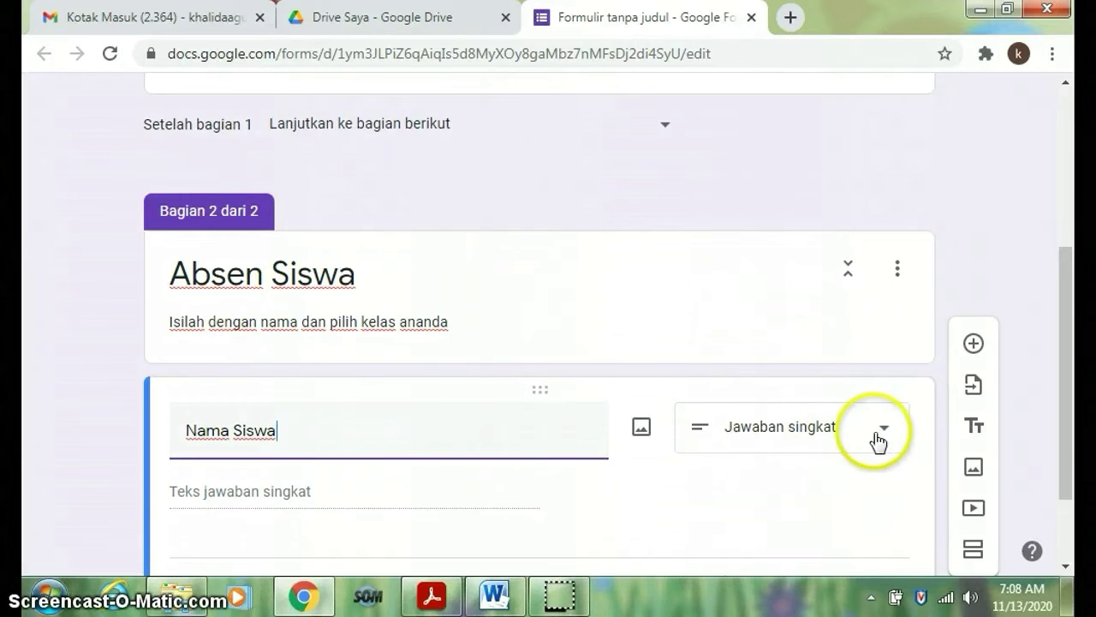
pyautogui.scroll(-1, 837, 450)
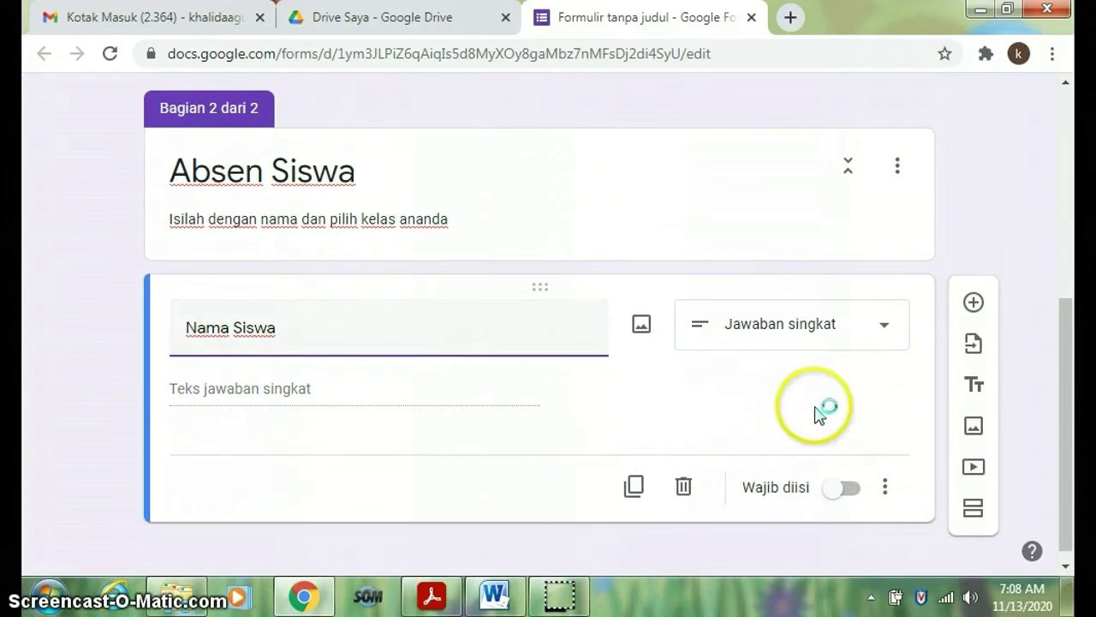
pyautogui.click(833, 489)
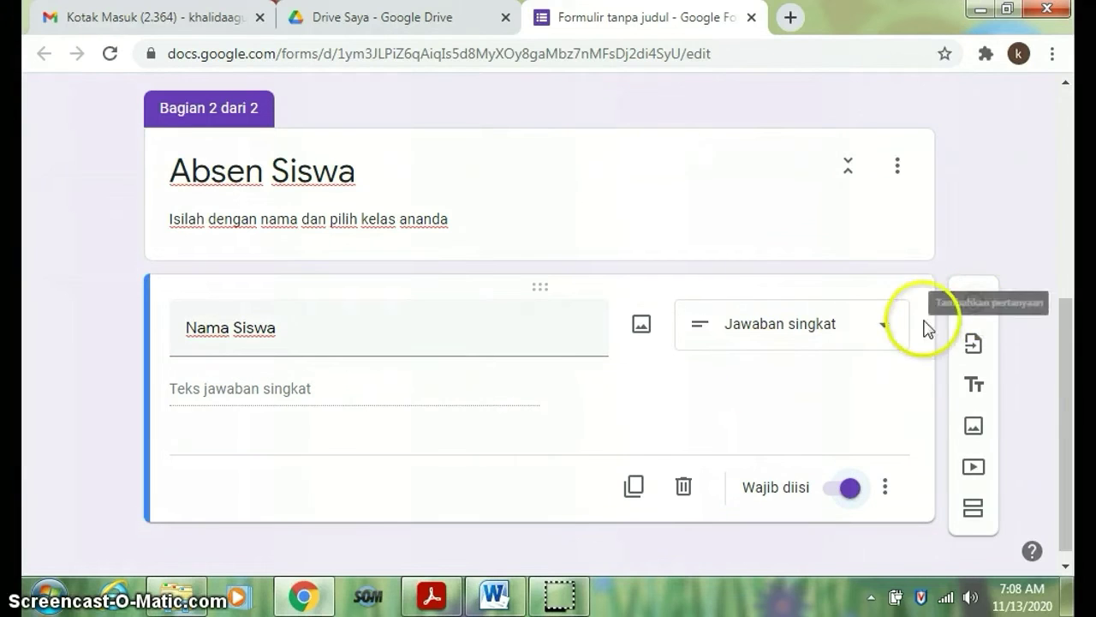
# Step: Add a question titled "Kelas" below Nama Siswa and set its type to Drop-down
pyautogui.click(973, 304)
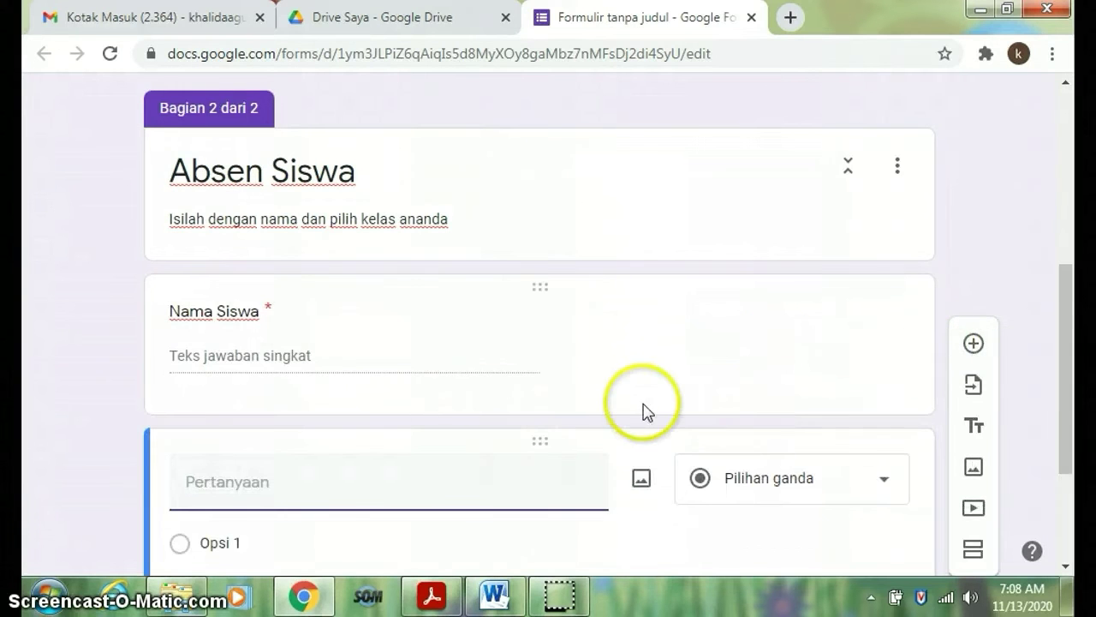
pyautogui.scroll(-1, 634, 415)
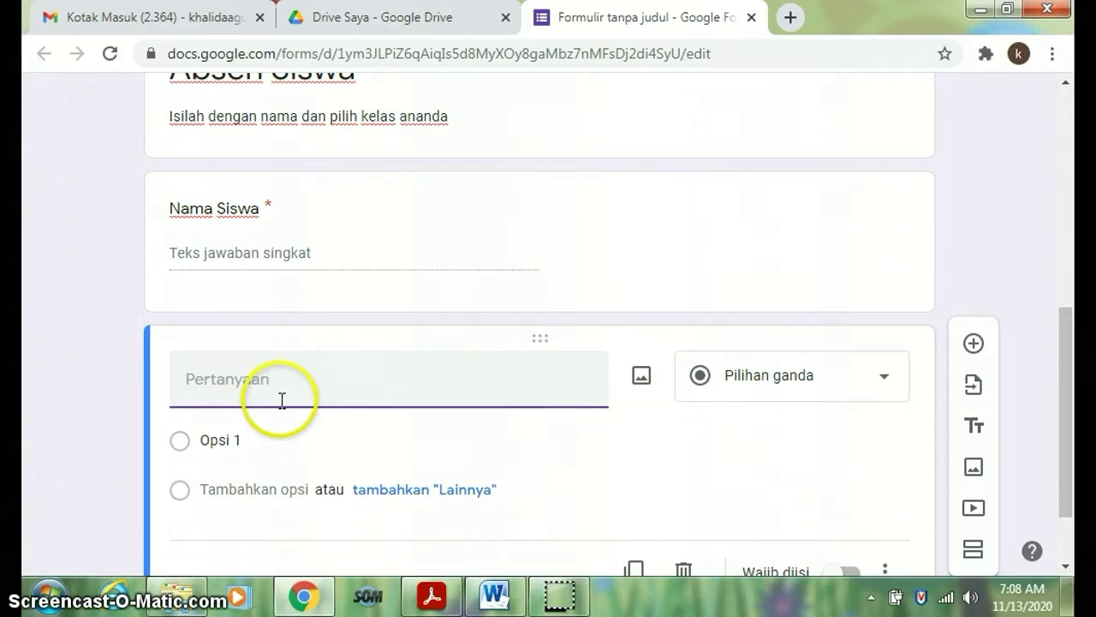
pyautogui.write('K')
pyautogui.write('elas')
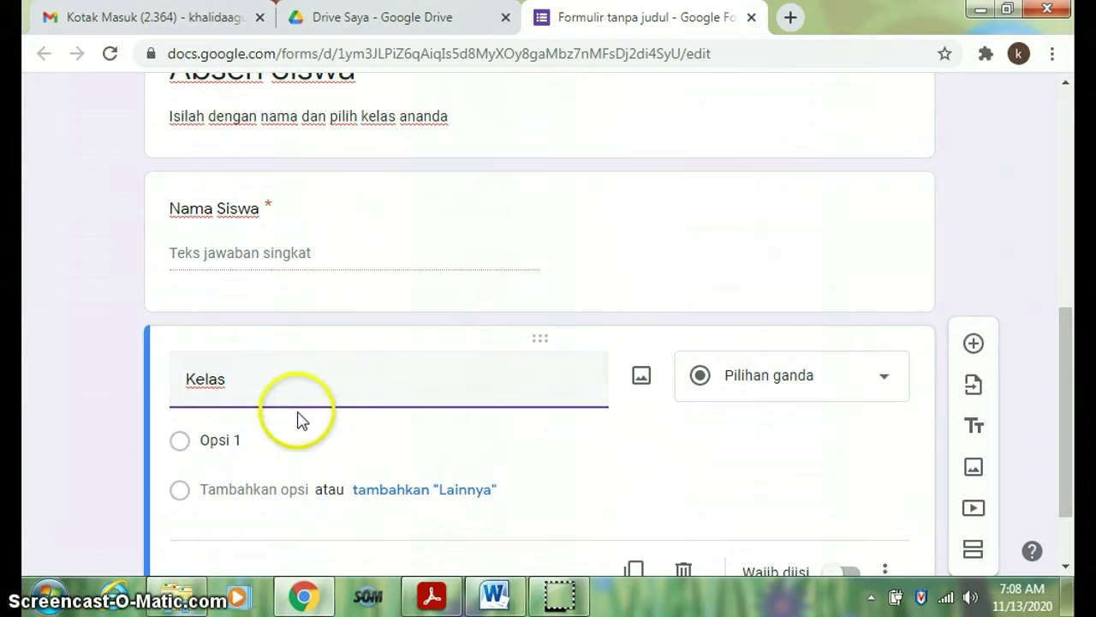
pyautogui.scroll(-1, 302, 424)
pyautogui.click(883, 281)
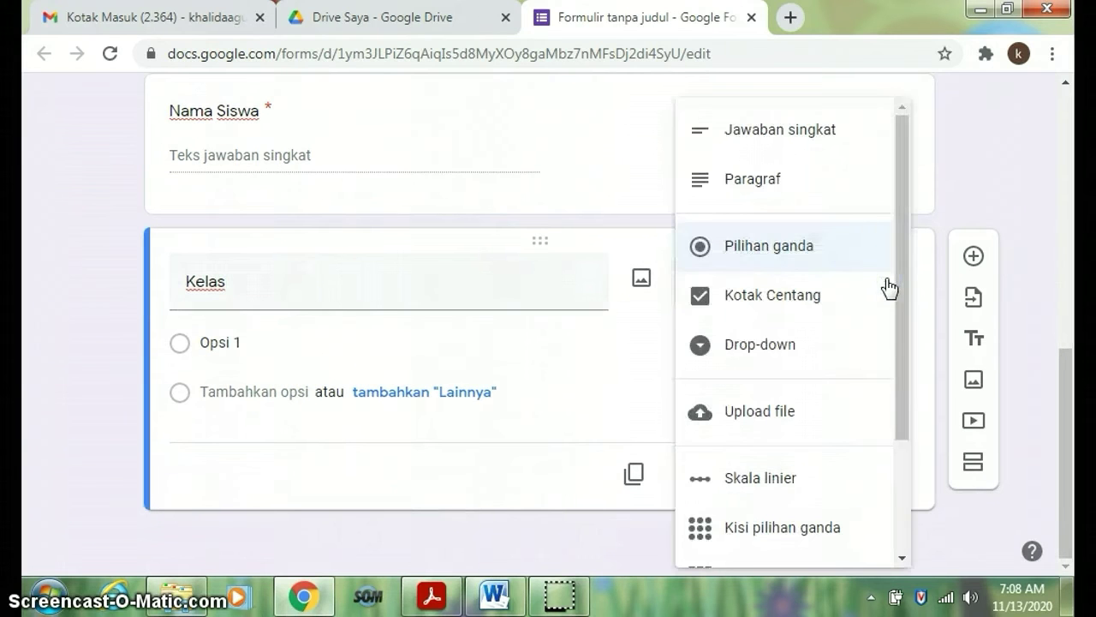
pyautogui.click(784, 346)
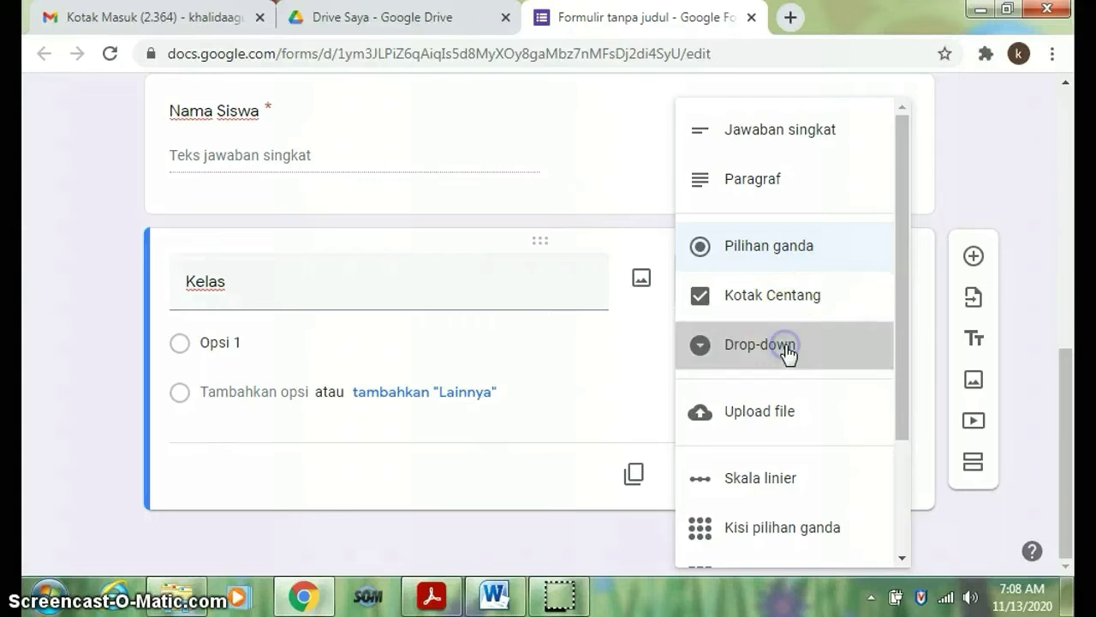
# Step: Enter the Kelas answer options "VII 1" and "VII 2" and make the question required
pyautogui.click(233, 343)
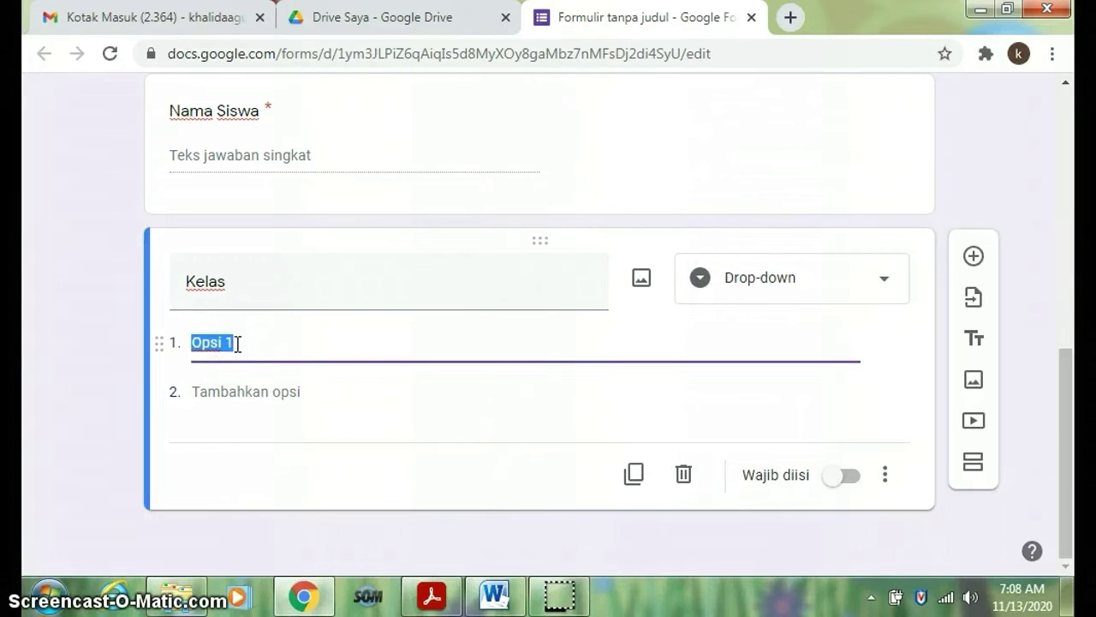
pyautogui.write('VII')
pyautogui.click(233, 390)
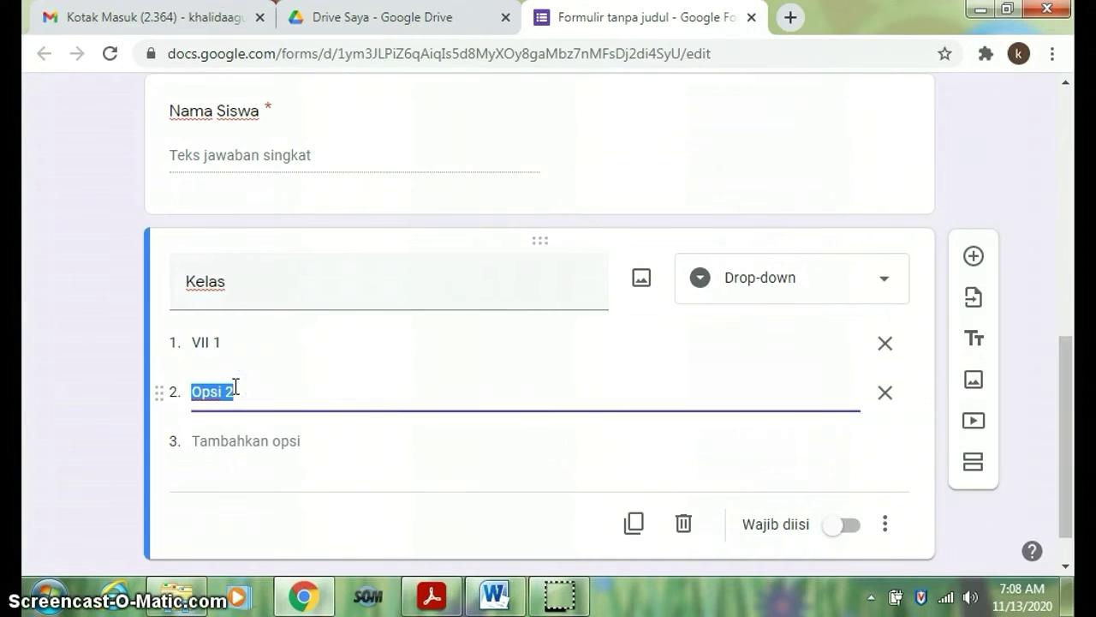
pyautogui.write('VII')
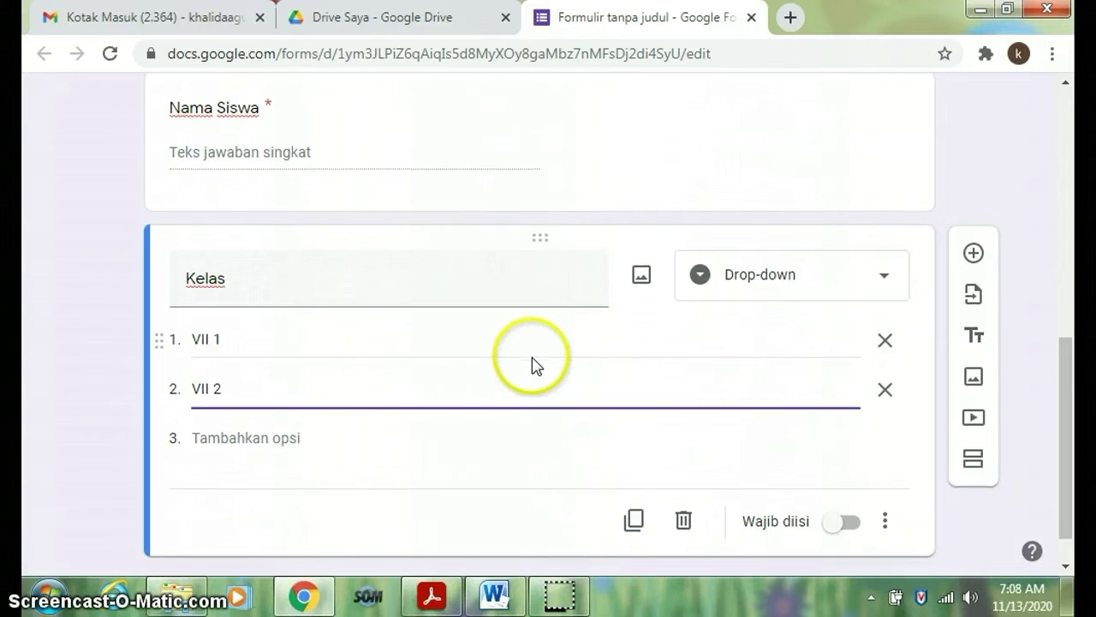
pyautogui.scroll(-1, 599, 398)
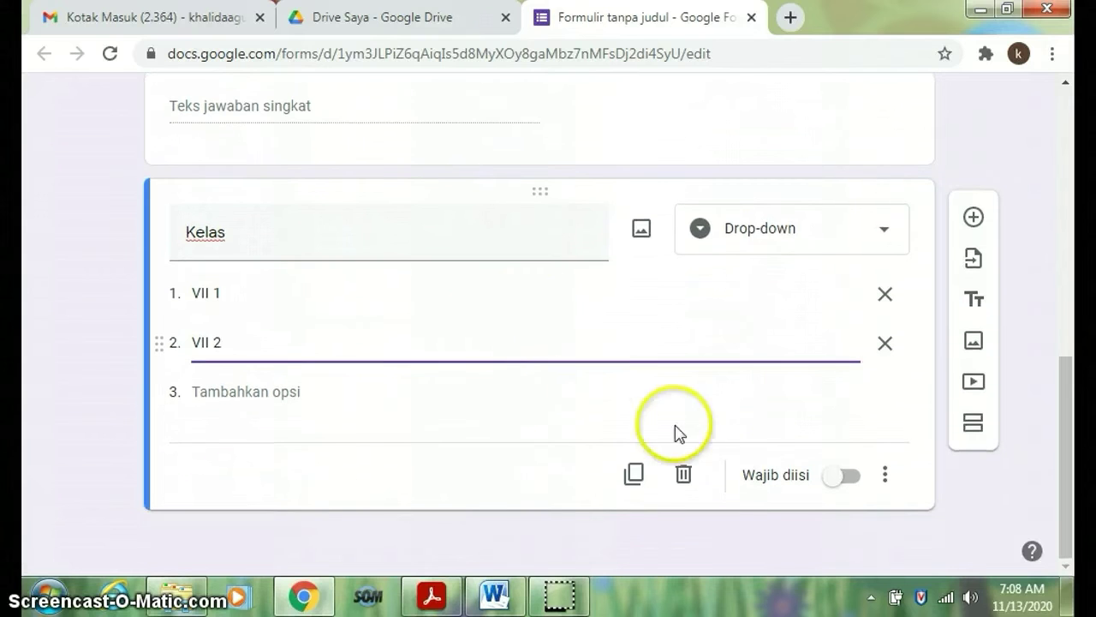
pyautogui.click(835, 481)
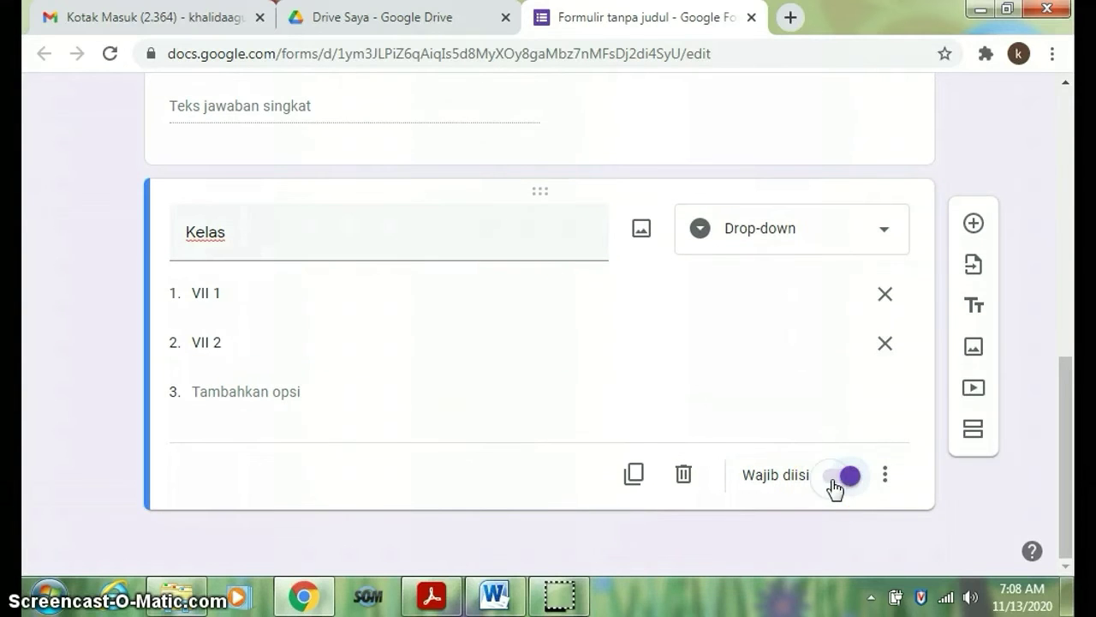
# Step: Add a third section after the Kelas question and title it "Perpindahan Kalor"
pyautogui.scroll(2, 583, 450)
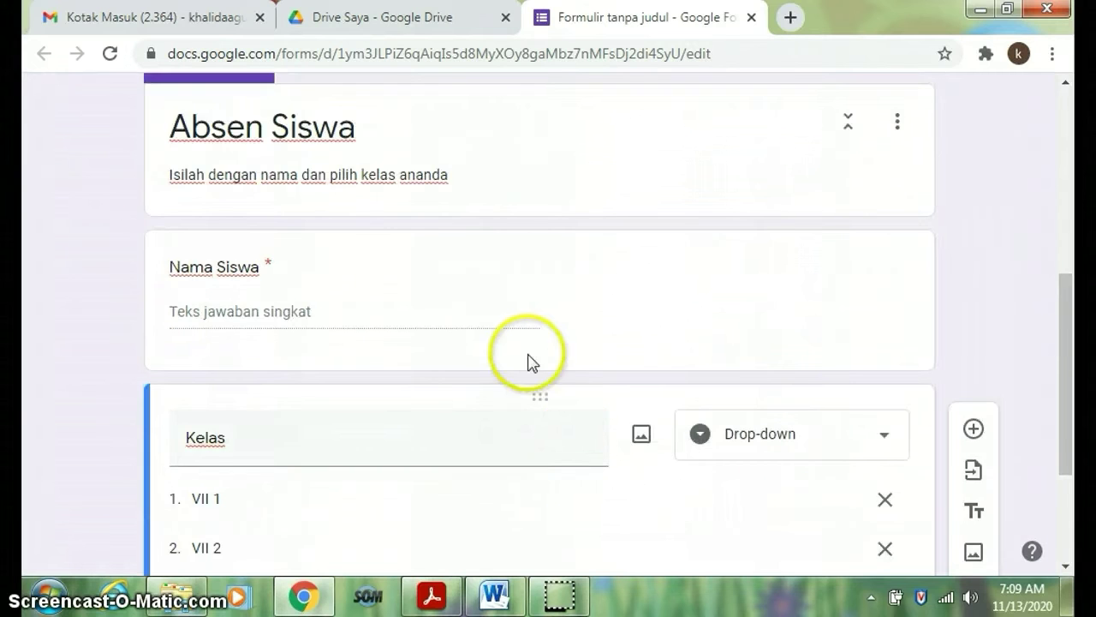
pyautogui.scroll(-1, 519, 340)
pyautogui.scroll(-1, 521, 334)
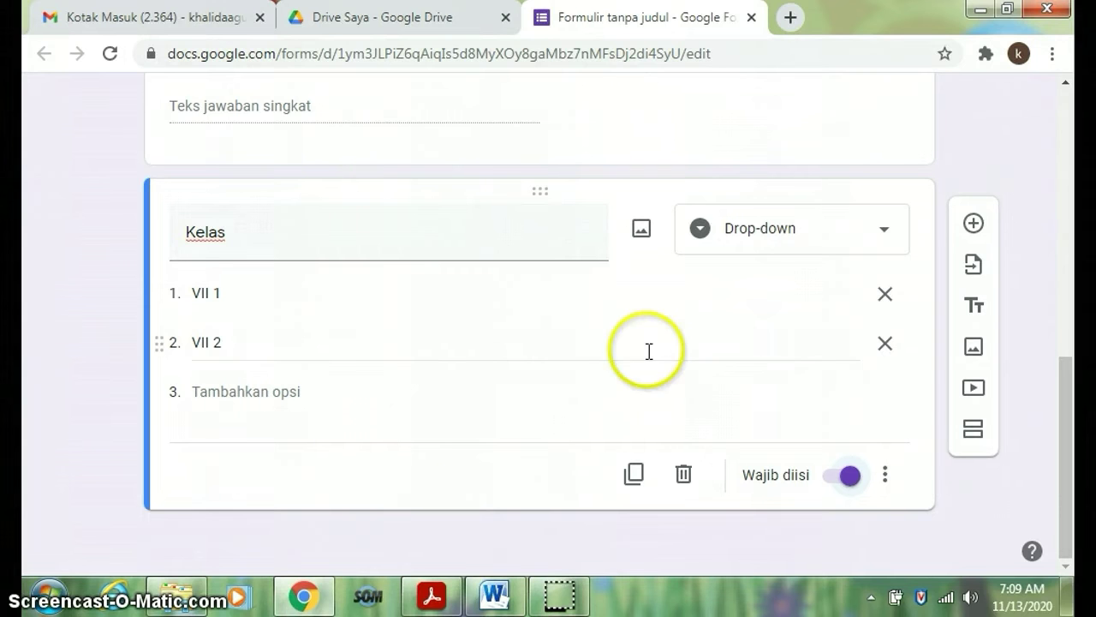
pyautogui.click(977, 439)
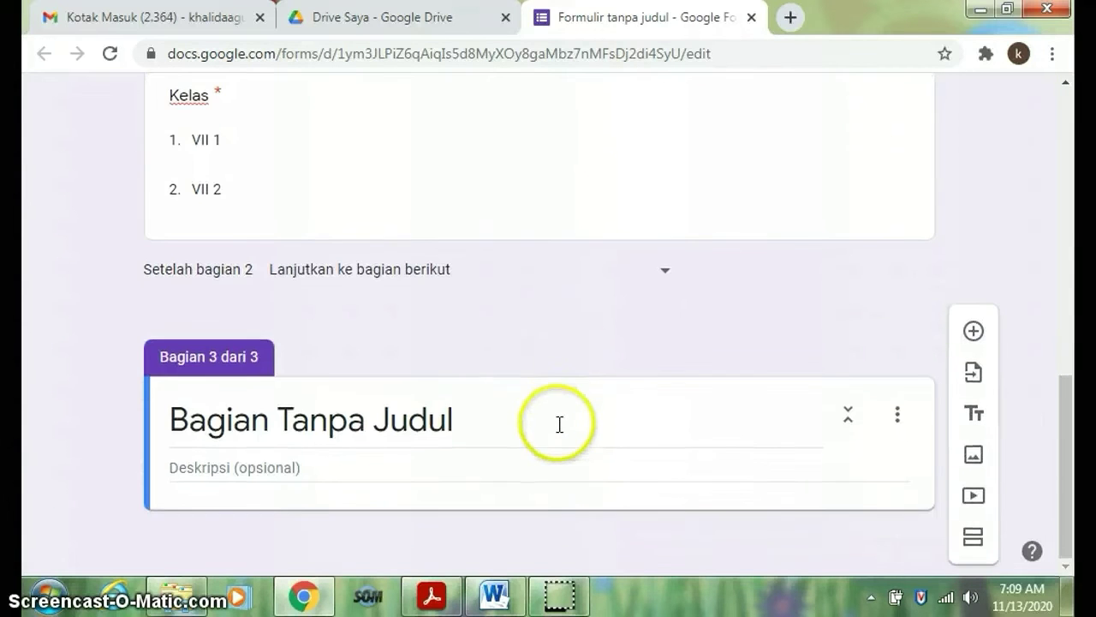
pyautogui.click(383, 420)
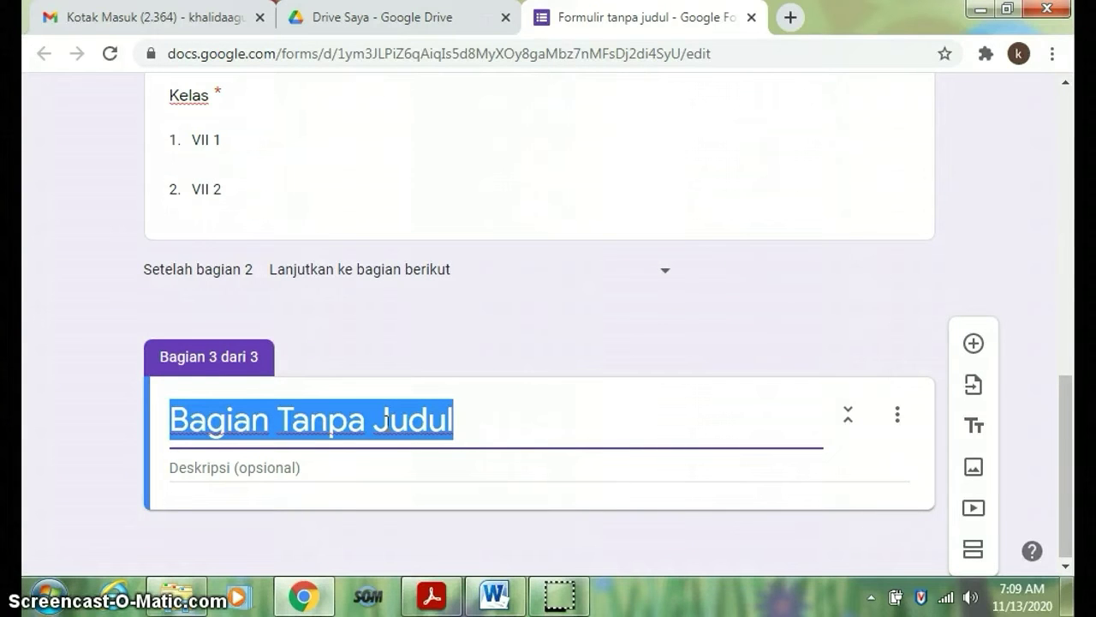
pyautogui.write('P')
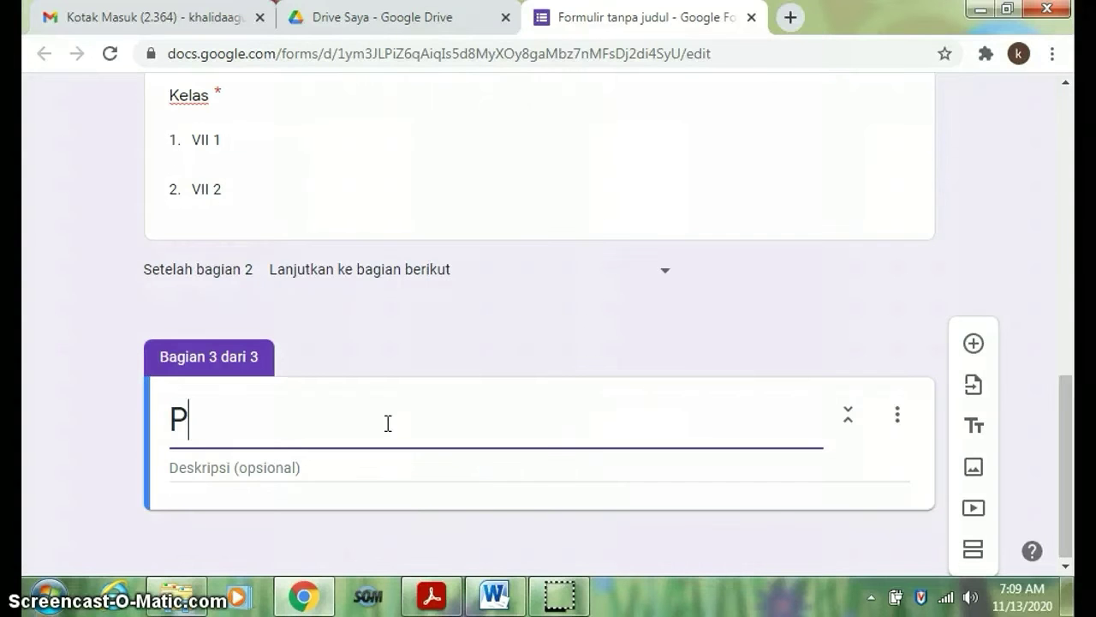
pyautogui.write('erpi')
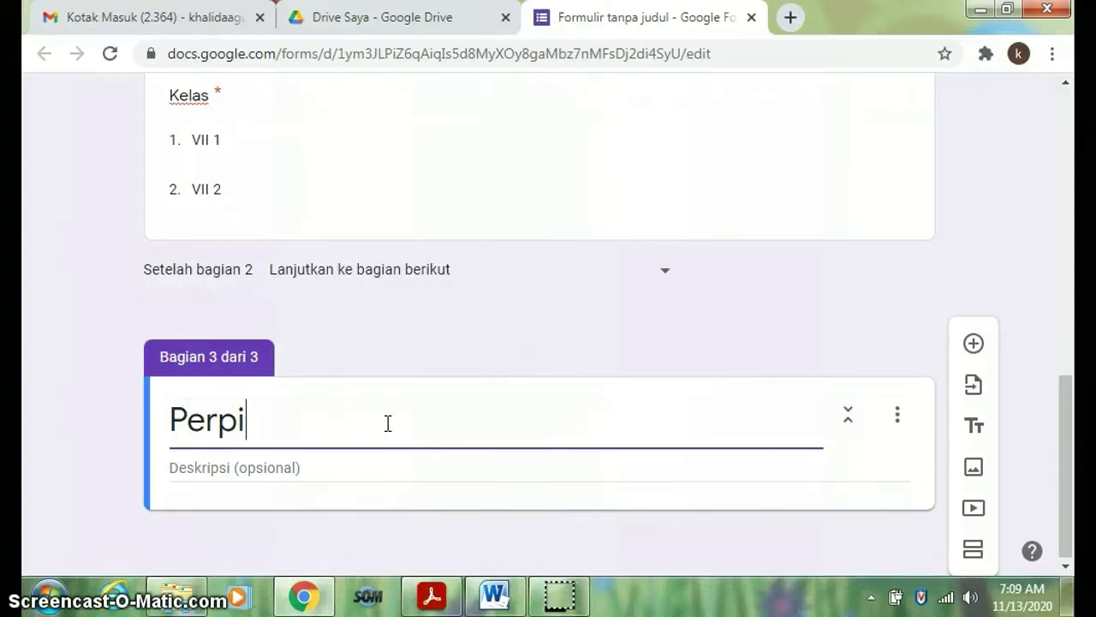
pyautogui.write('ndahan ')
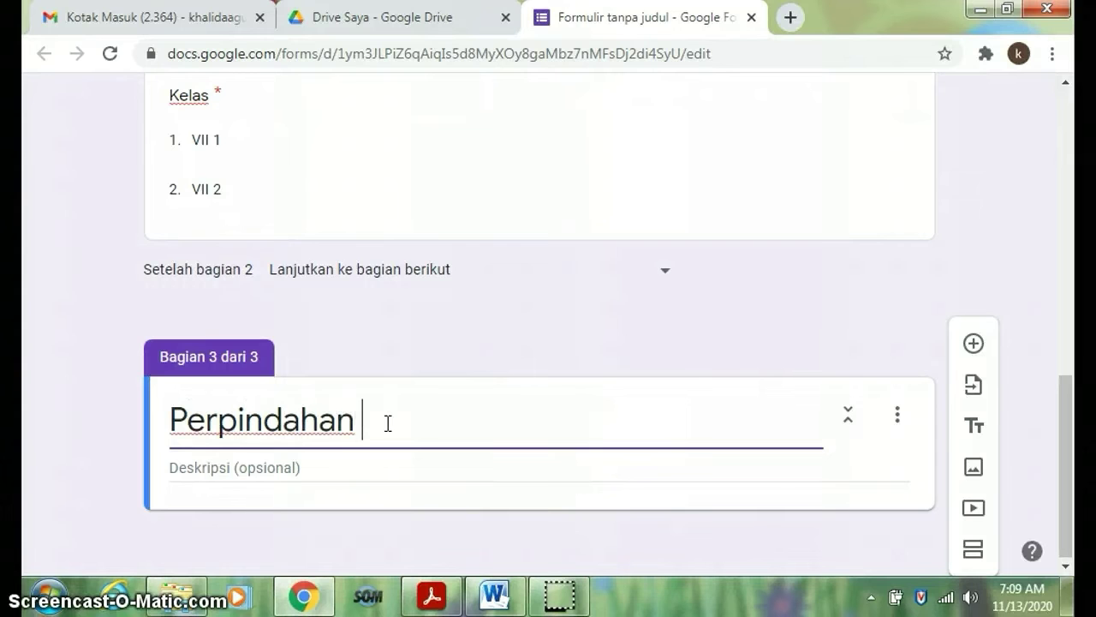
pyautogui.write('Kalor')
pyautogui.click(603, 421)
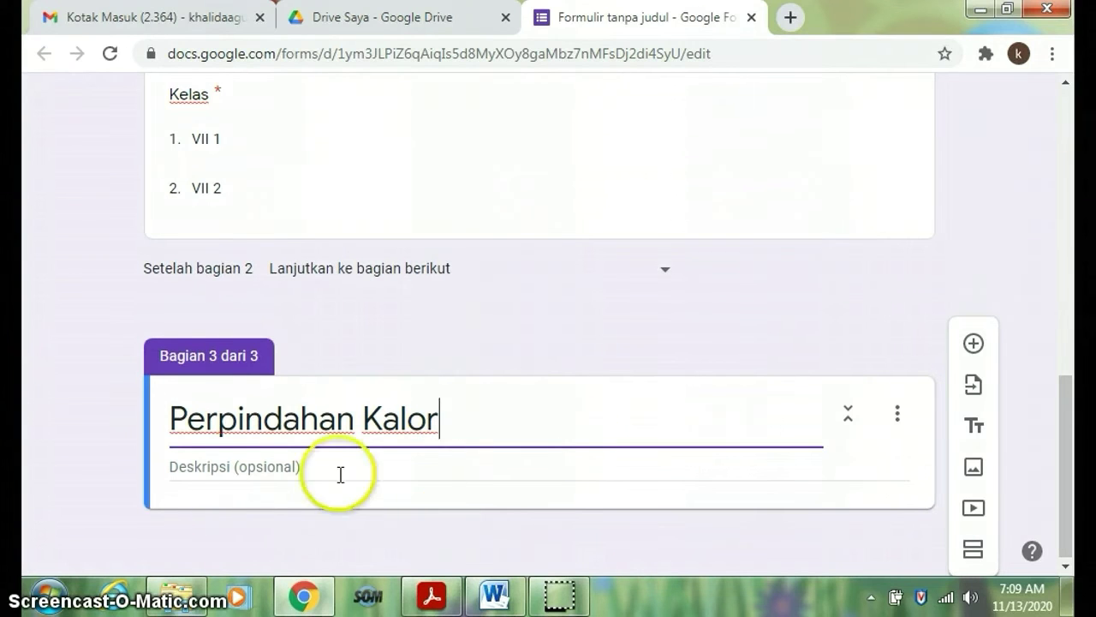
# Step: Set the Perpindahan Kalor section's description to "Bacalah dengan seksama bahan informasi dan catat hal-hal yang penting"
pyautogui.click(197, 465)
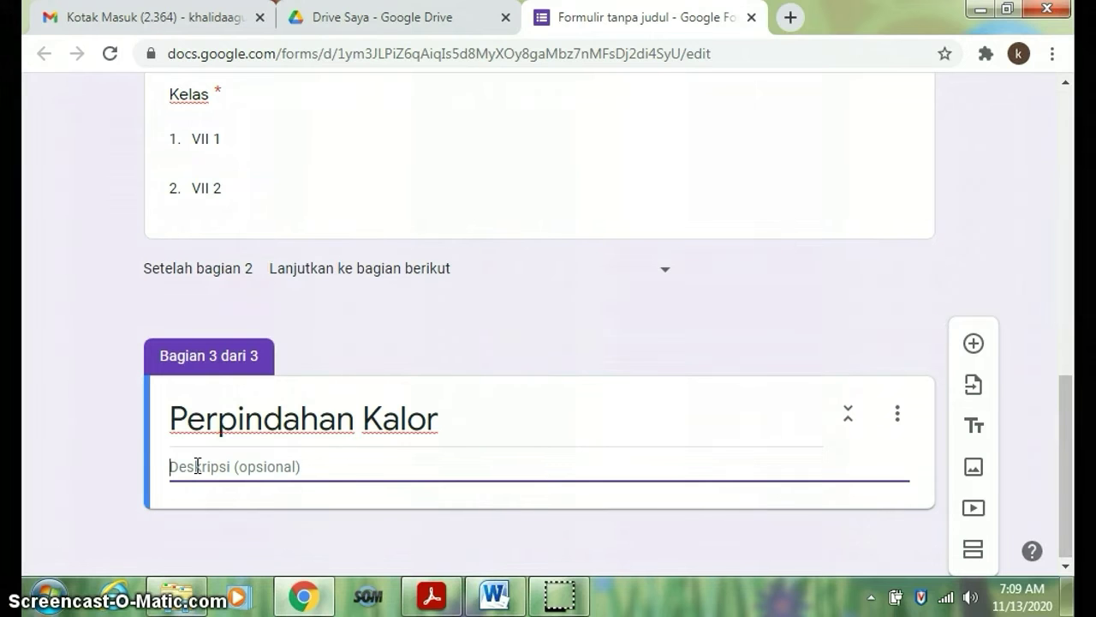
pyautogui.write('Bac')
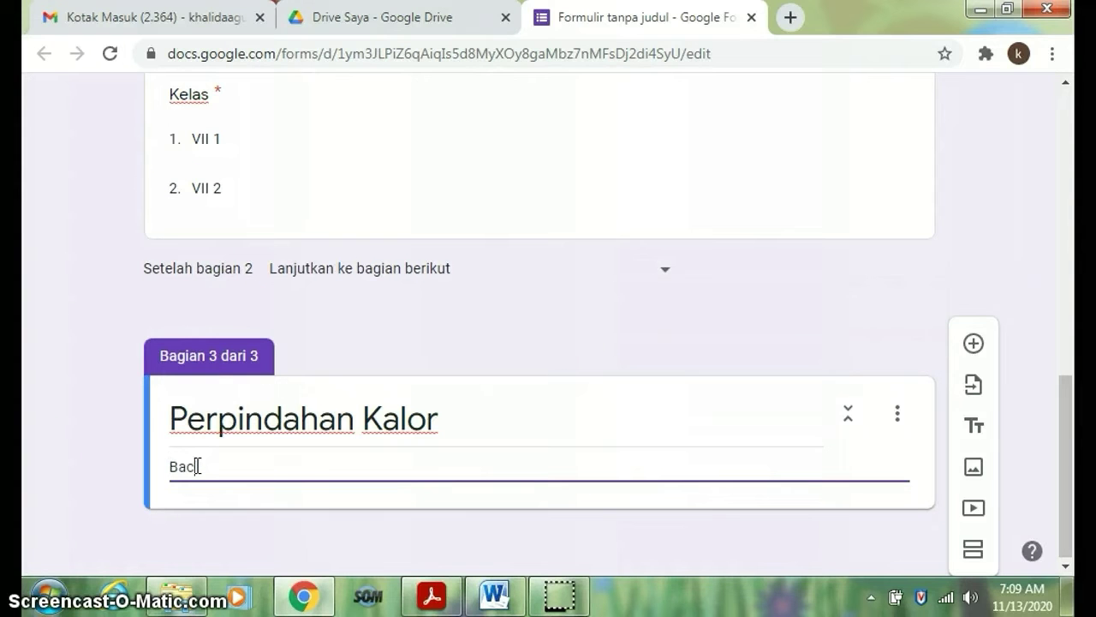
pyautogui.write('alah de')
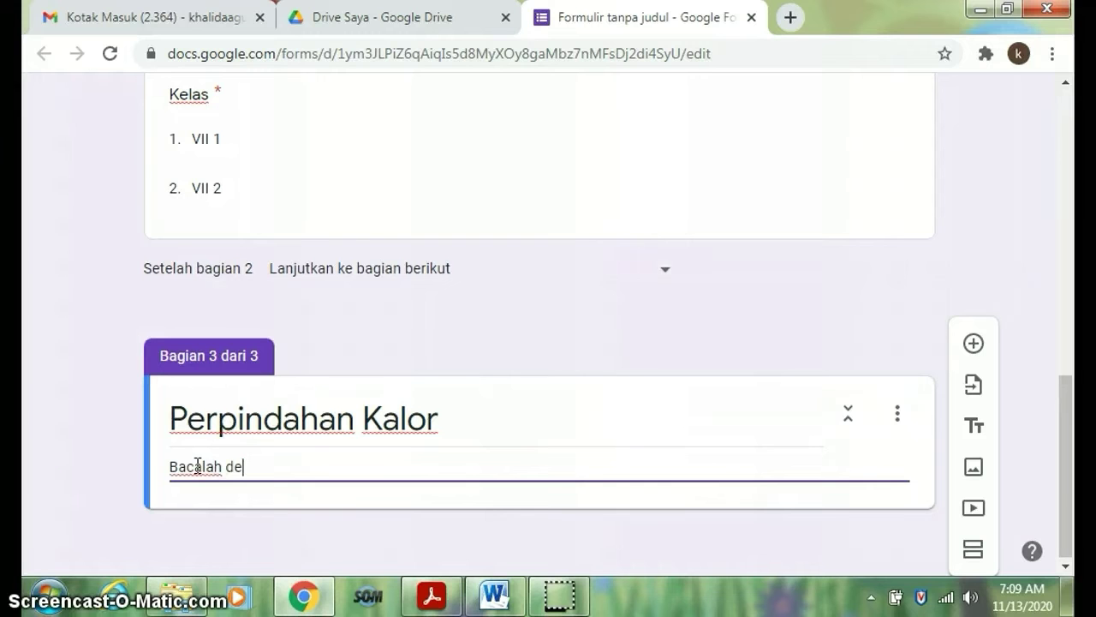
pyautogui.write('ngan s')
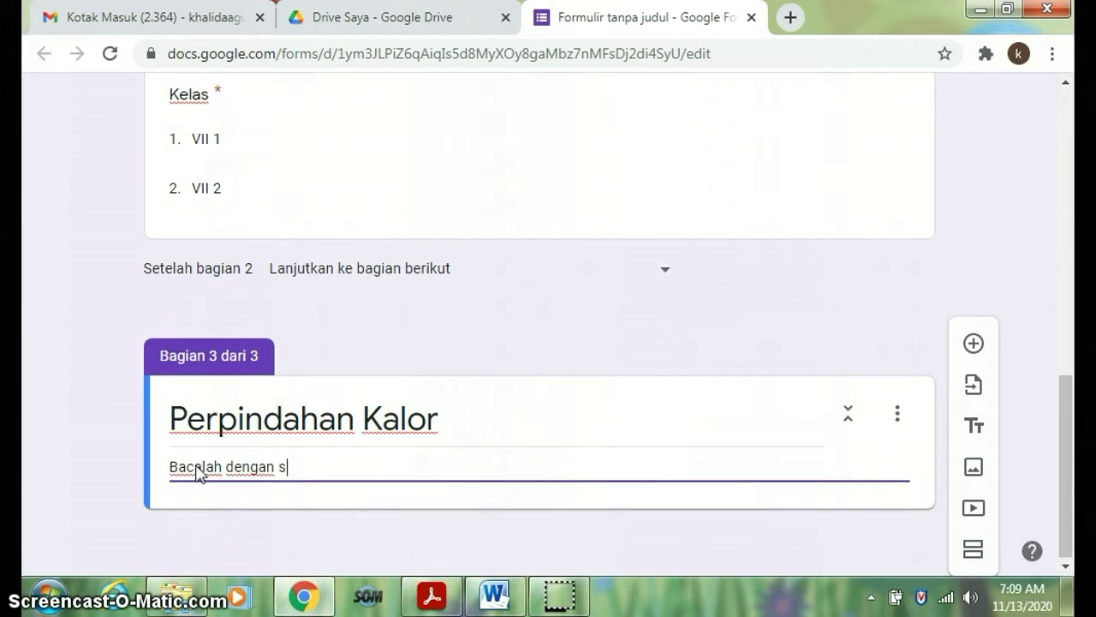
pyautogui.write('eksama bahan')
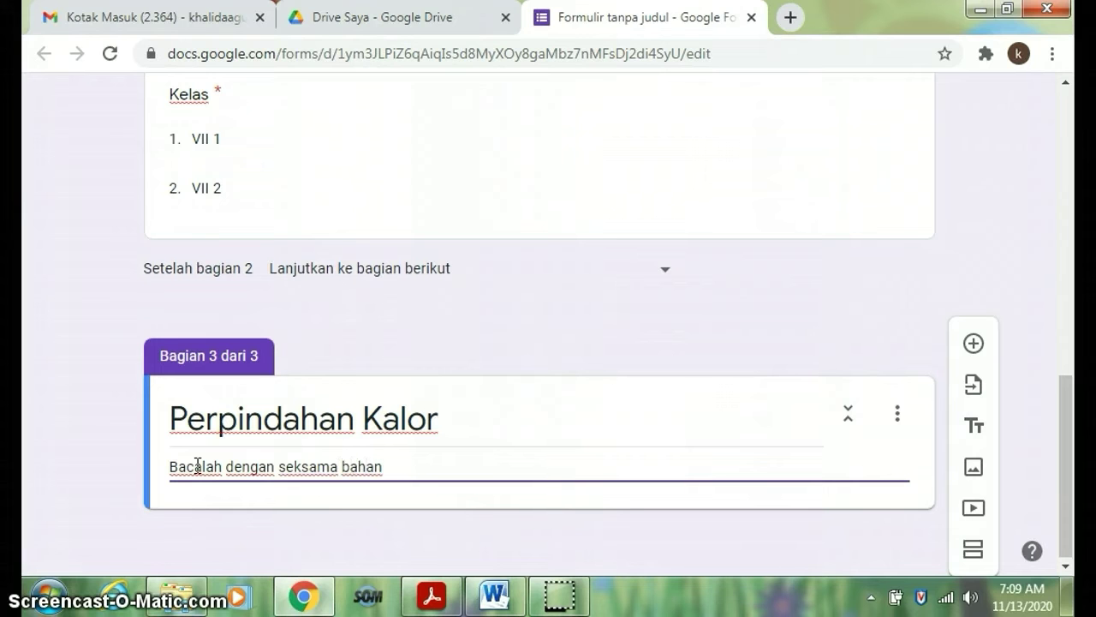
pyautogui.write(' informasi')
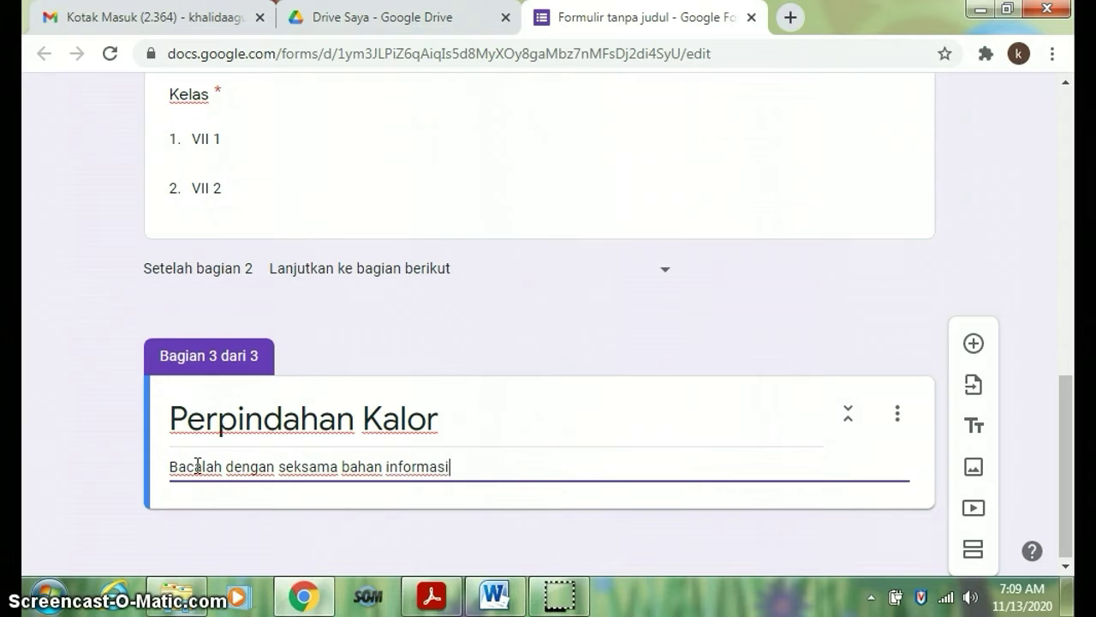
pyautogui.write(' dan catat hal-hal ')
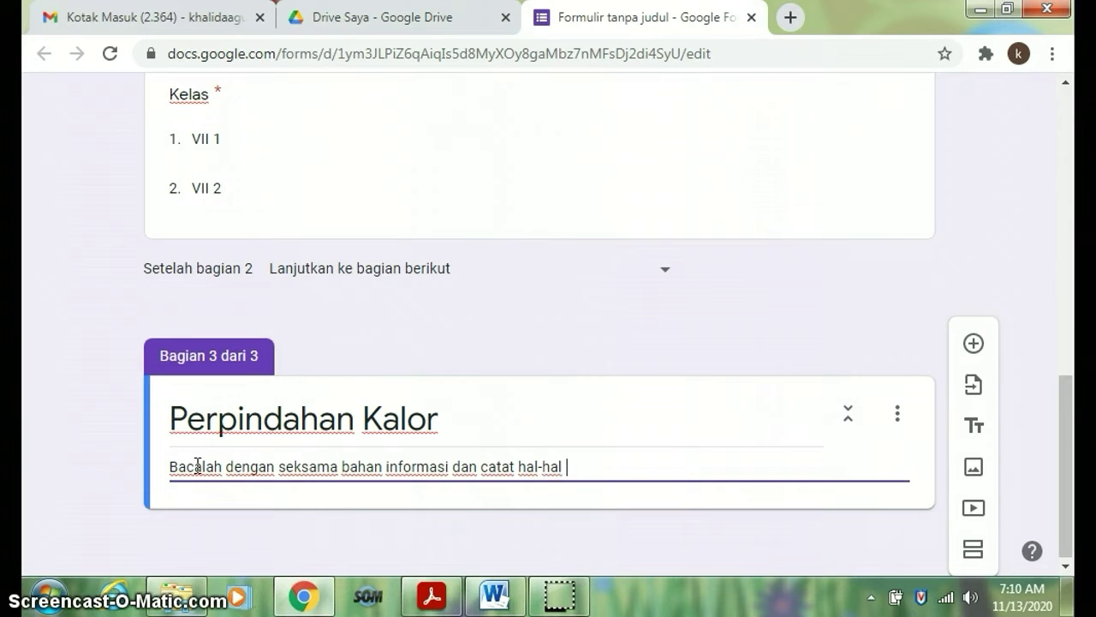
pyautogui.write('yang penting')
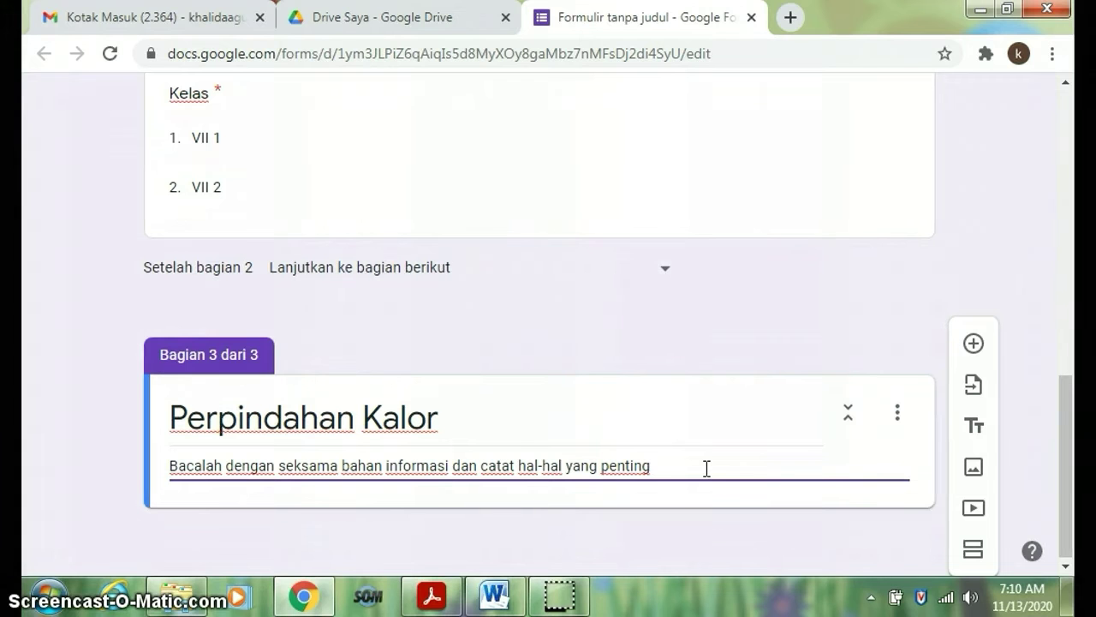
# Step: Insert the image file "hal 1-1" from the computer into the Perpindahan Kalor section
pyautogui.click(976, 479)
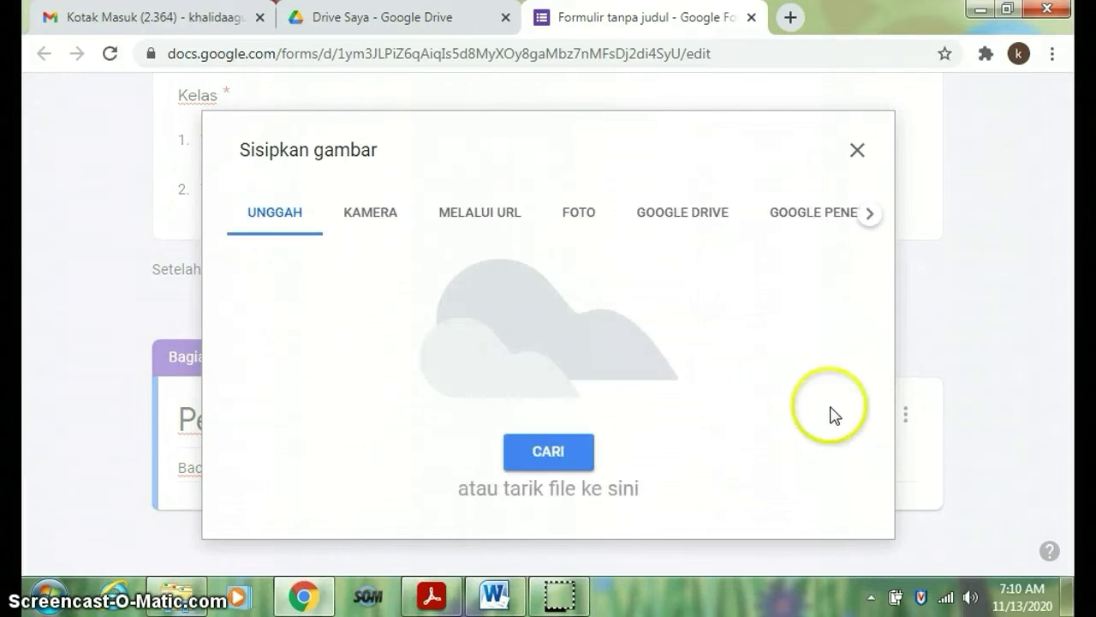
pyautogui.click(566, 456)
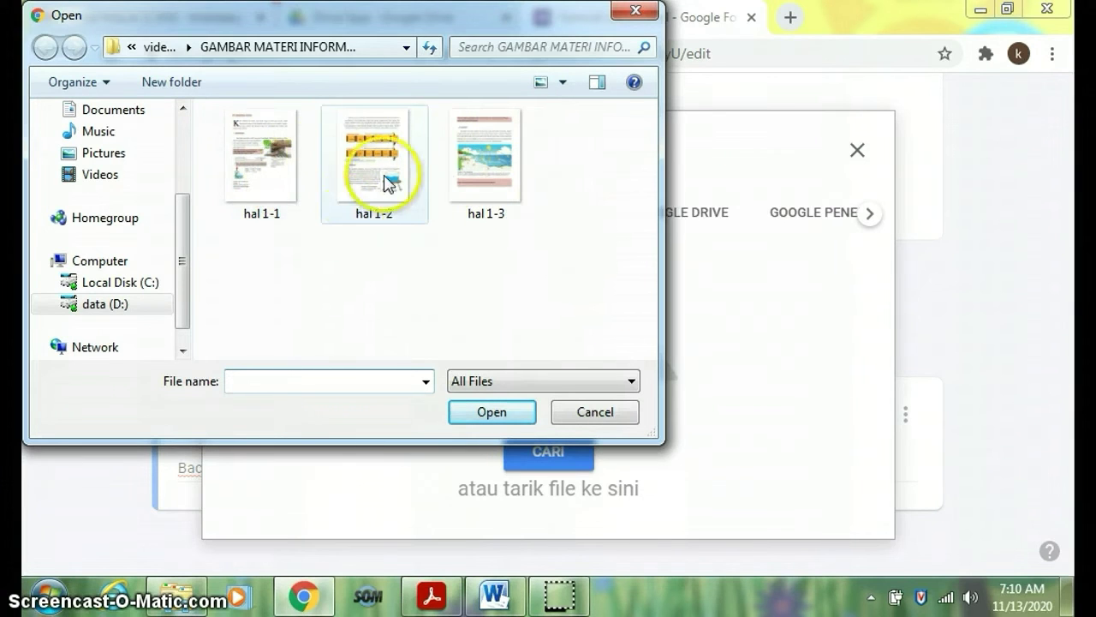
pyautogui.click(266, 176)
pyautogui.click(526, 410)
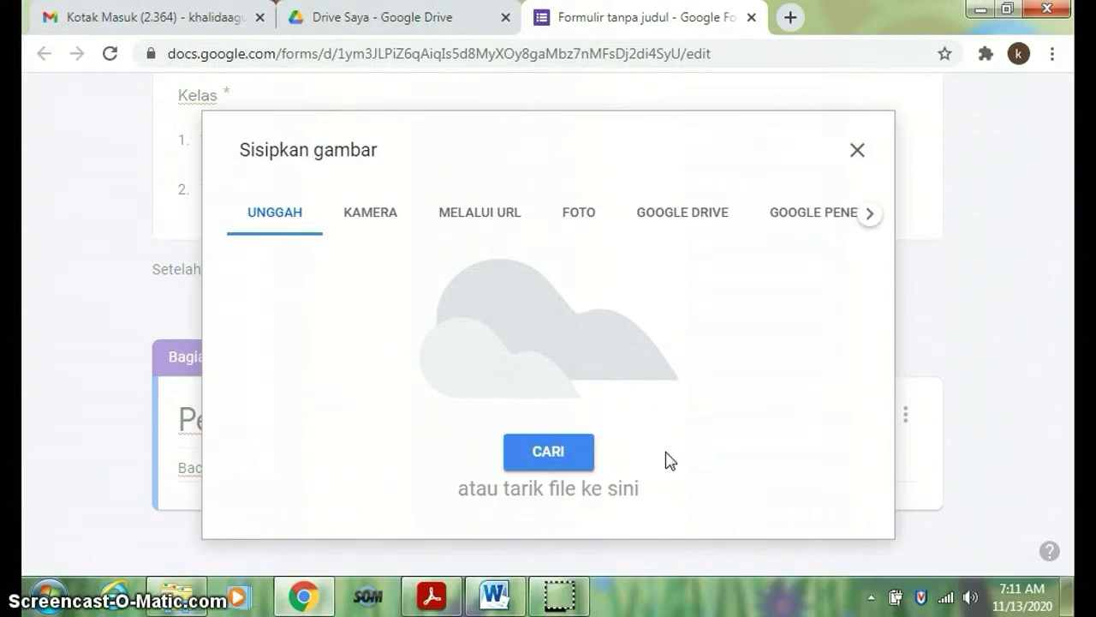
pyautogui.click(642, 412)
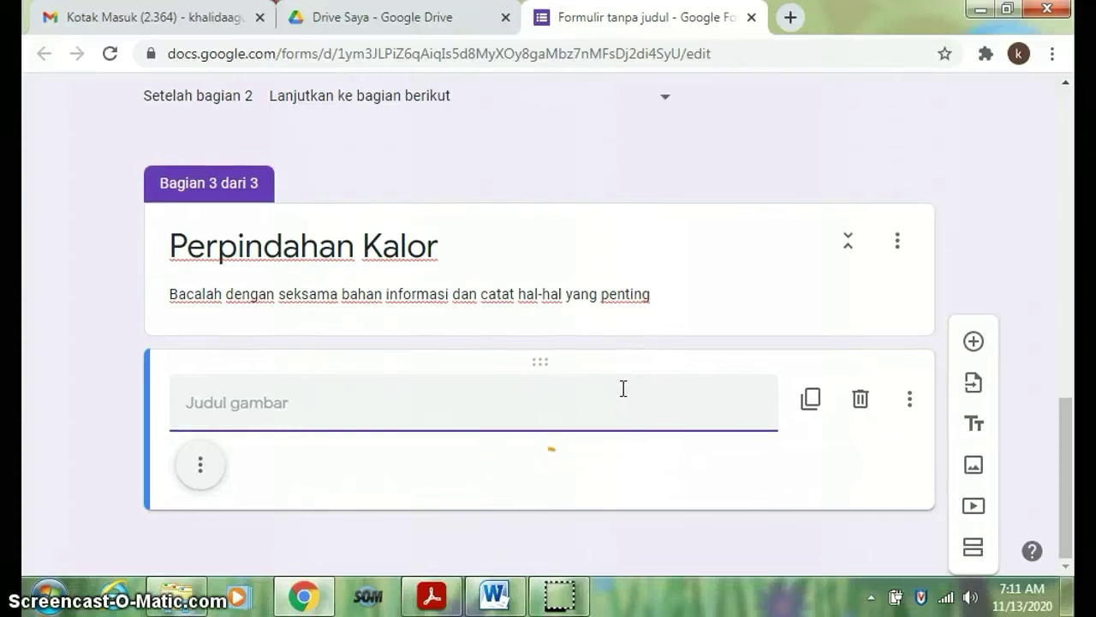
# Step: Examine the inserted reading-material page in the Perpindahan Kalor section, from its heading through the conduction text and figures
pyautogui.click(626, 346)
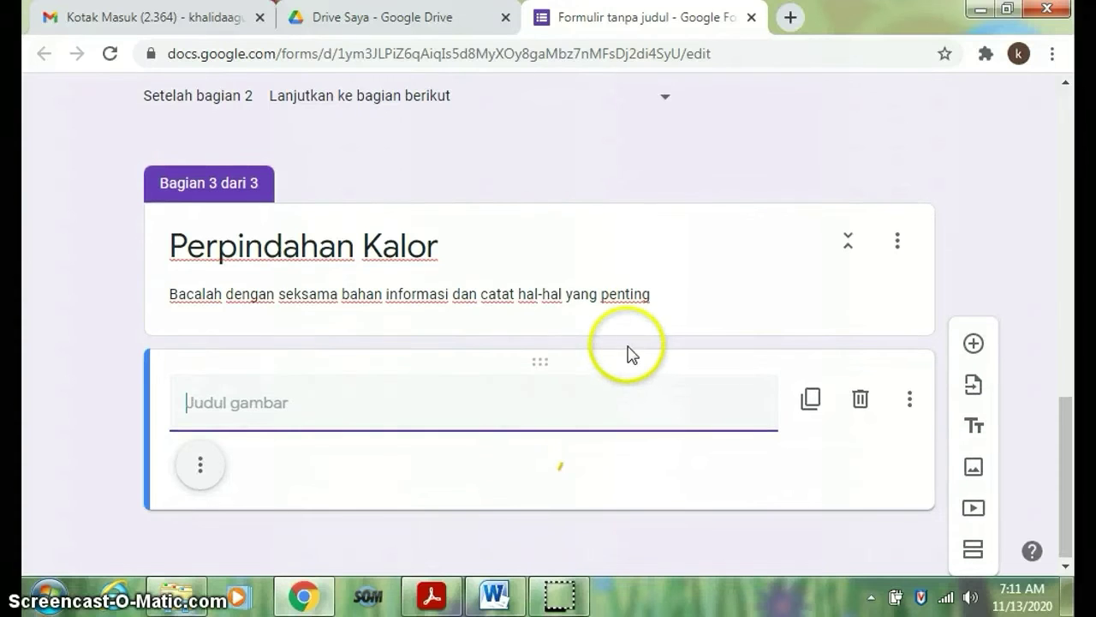
pyautogui.scroll(-3, 628, 355)
pyautogui.scroll(-7, 629, 365)
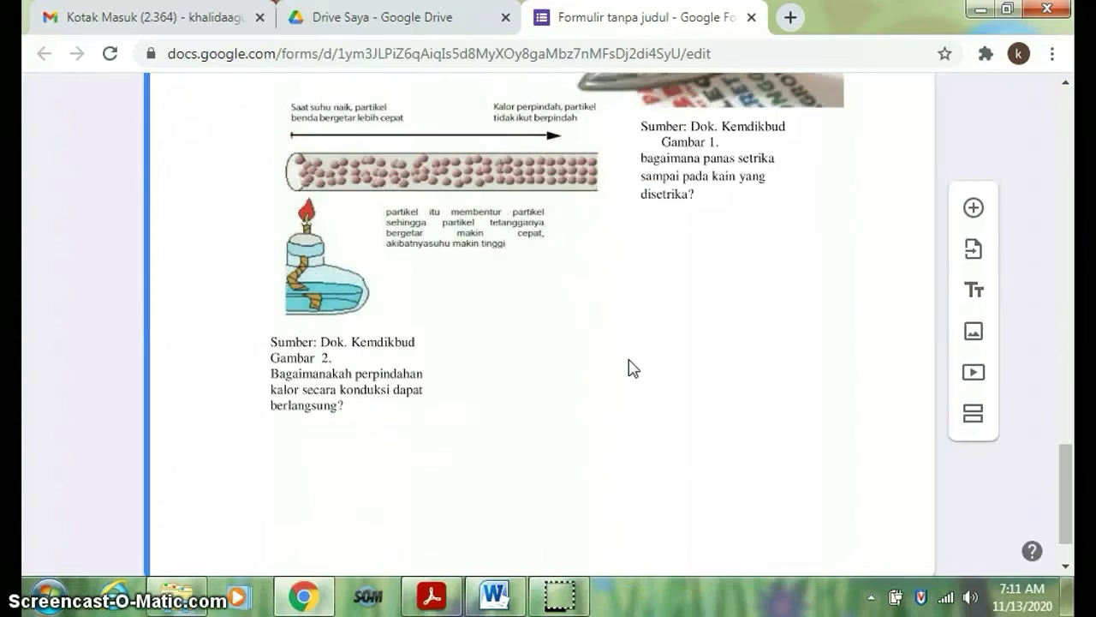
pyautogui.scroll(8, 629, 367)
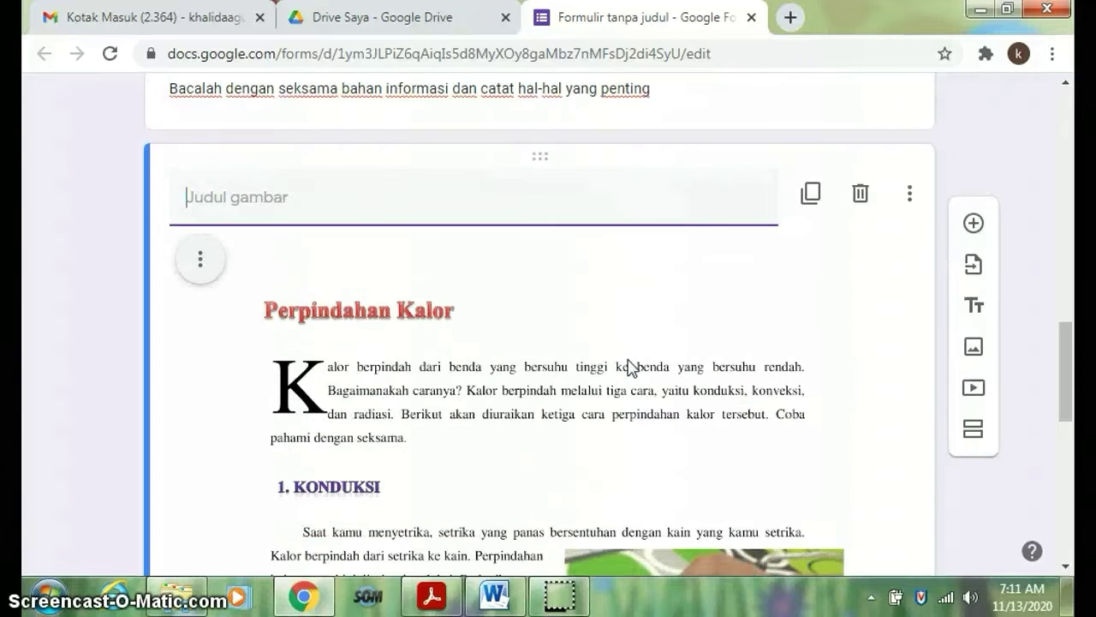
pyautogui.scroll(-6, 630, 366)
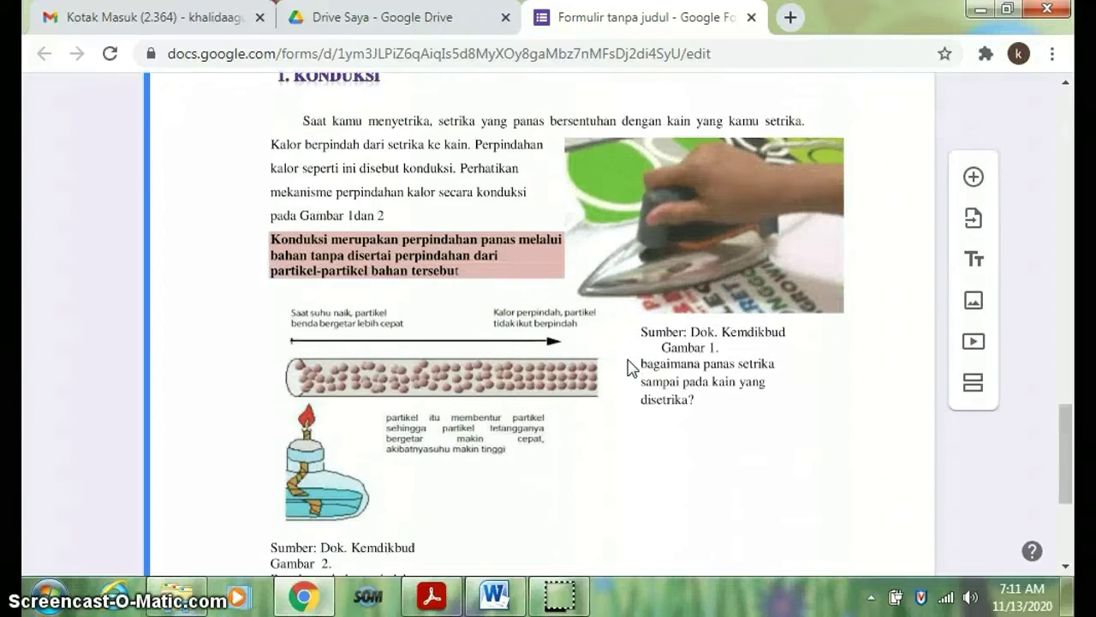
pyautogui.scroll(-1, 632, 369)
pyautogui.scroll(3, 629, 364)
pyautogui.click(628, 358)
pyautogui.scroll(5, 630, 358)
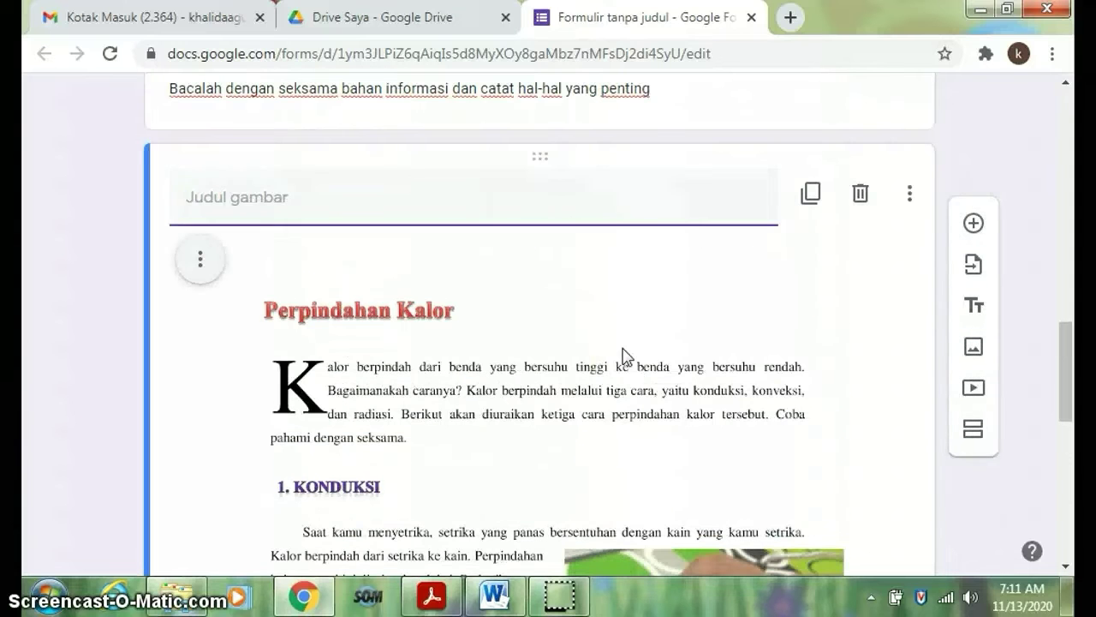
pyautogui.scroll(2, 624, 355)
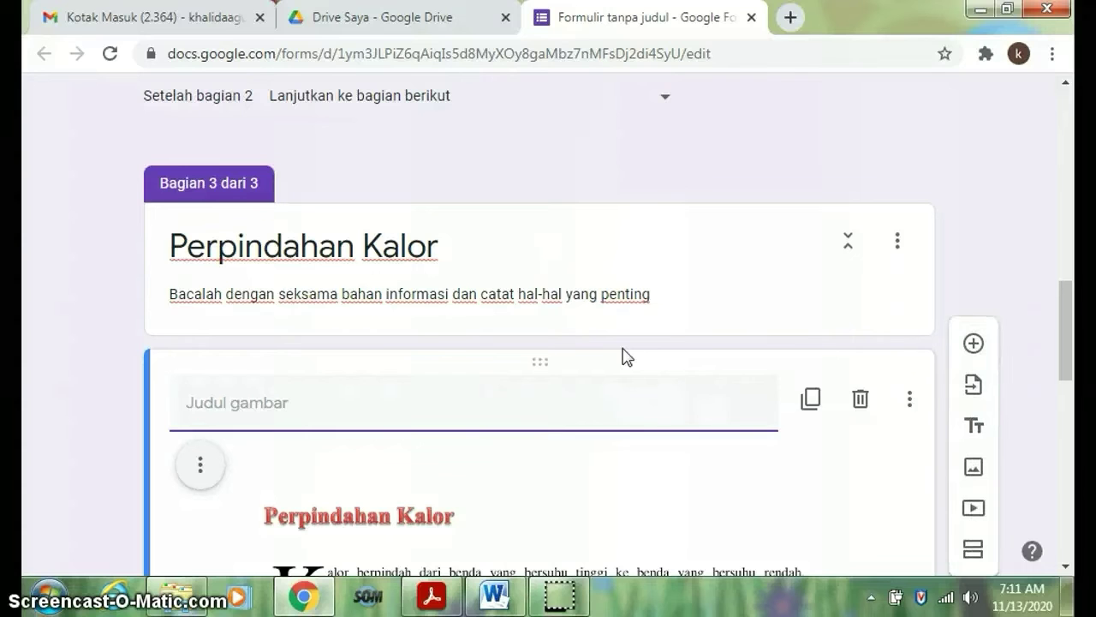
pyautogui.scroll(-1, 625, 358)
pyautogui.click(619, 384)
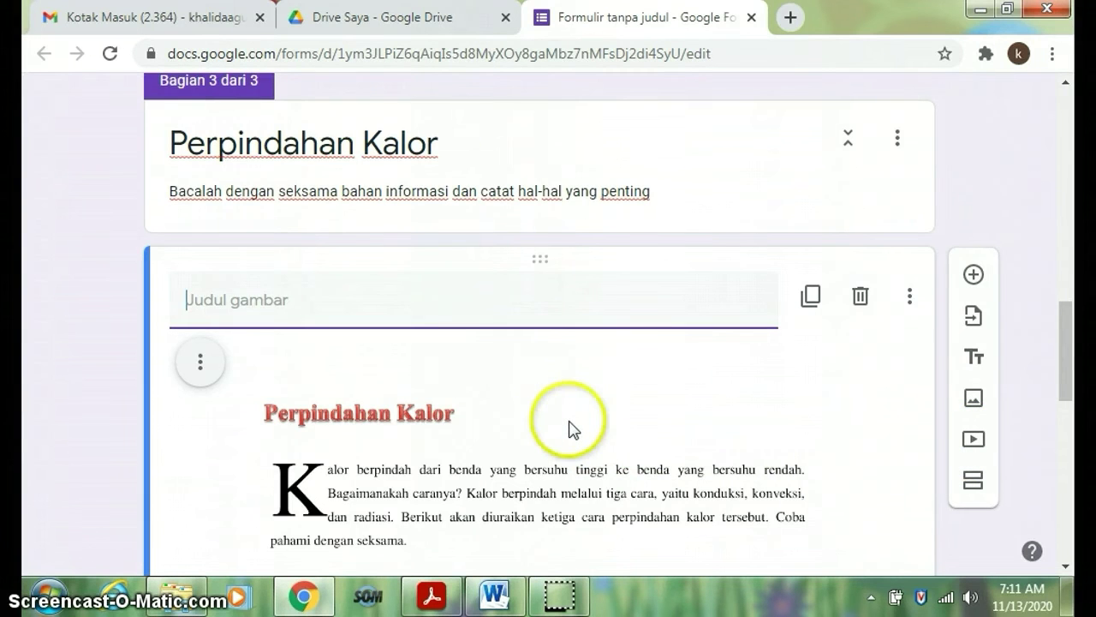
# Step: Add a fourth section after the reading-material image and title it "Soal Latihan"
pyautogui.scroll(-7, 572, 430)
pyautogui.scroll(-2, 572, 430)
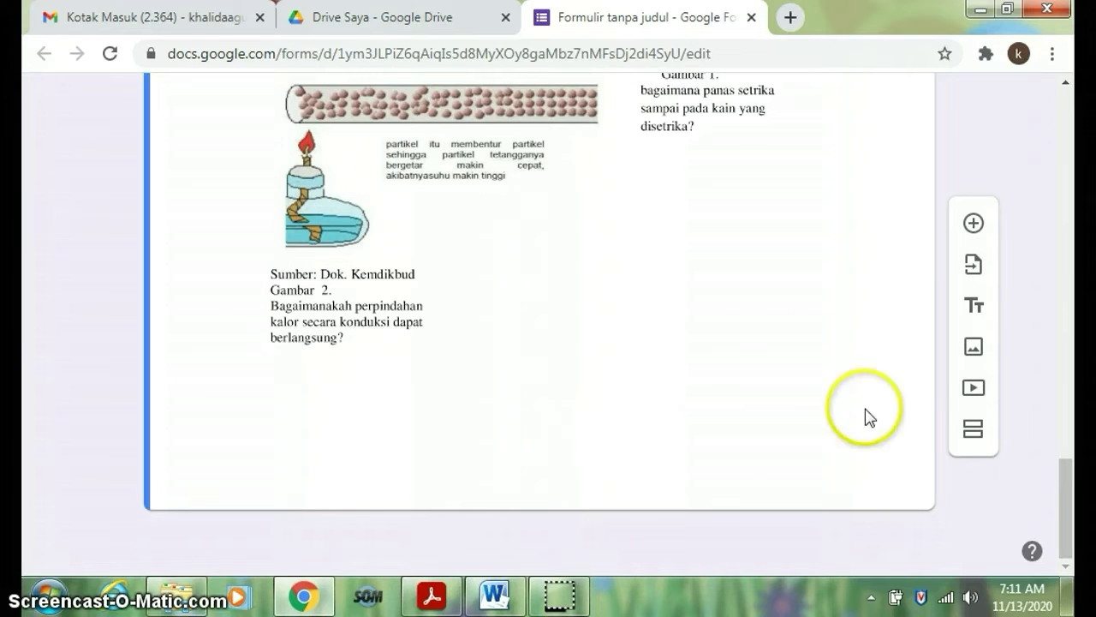
pyautogui.click(974, 437)
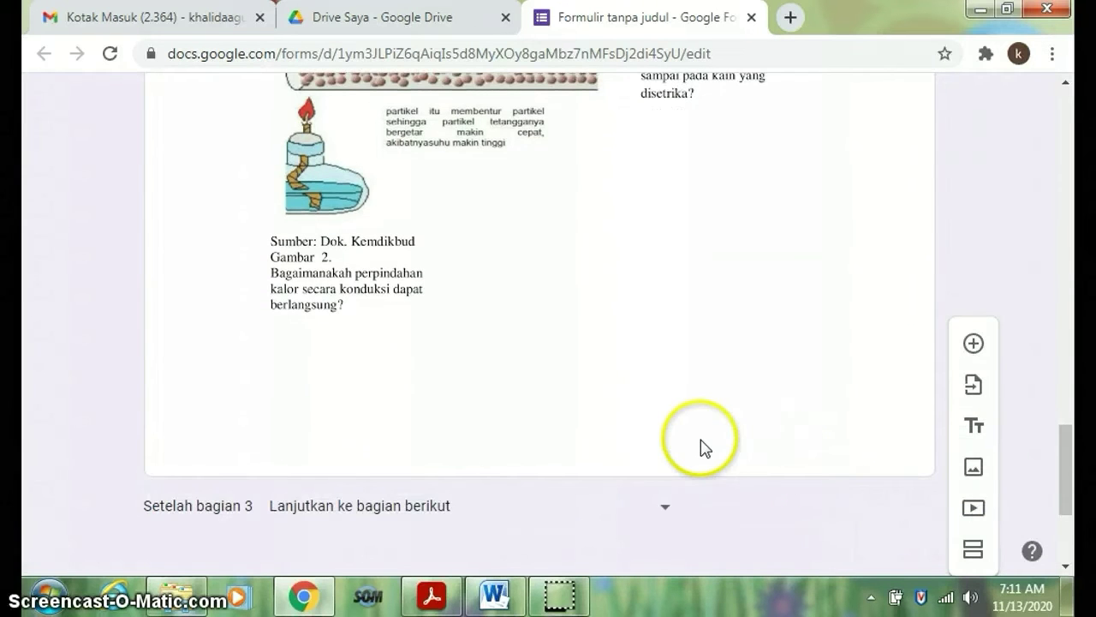
pyautogui.scroll(-3, 701, 439)
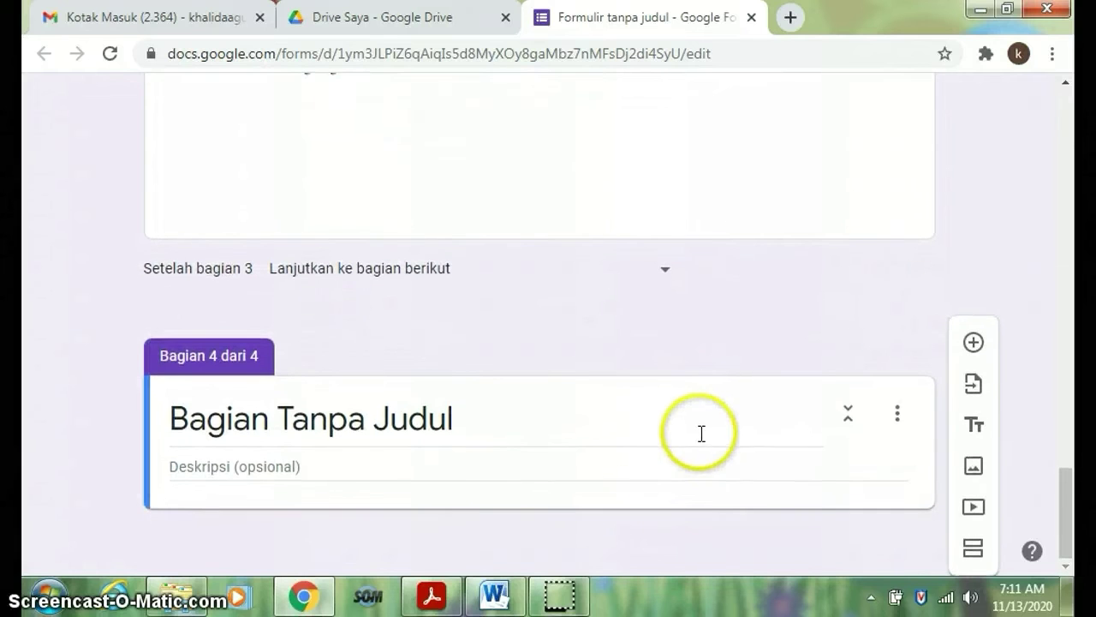
pyautogui.click(261, 424)
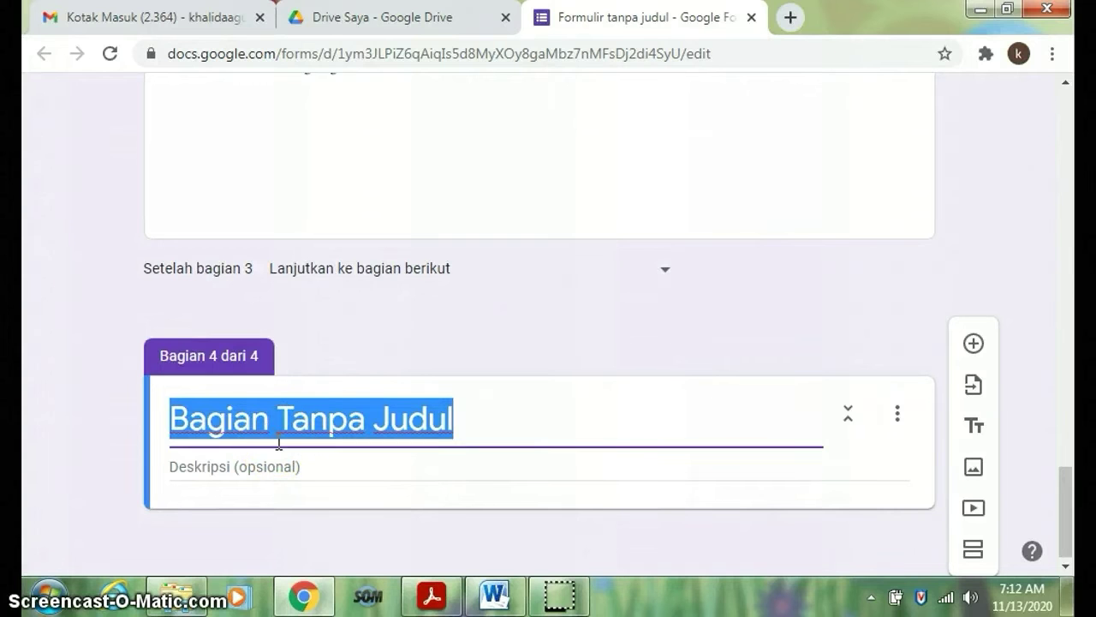
pyautogui.write('Soal Latihan')
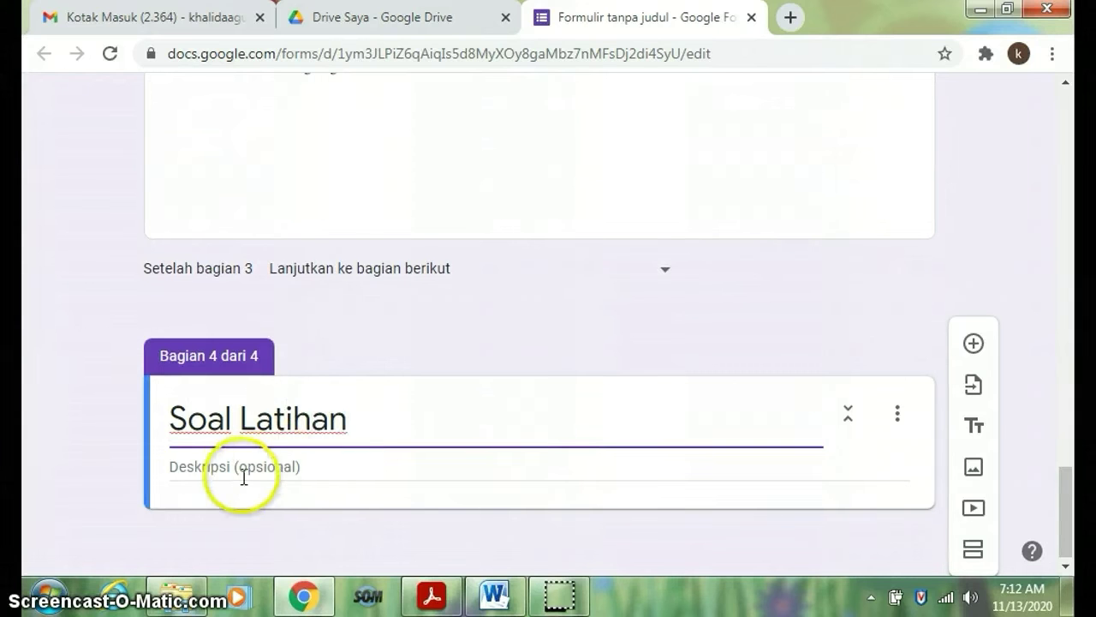
# Step: Set the Soal Latihan description to "Bernalarlah dengan baik, pilih jawaban yang benar pada soal berikut" and add a question below it
pyautogui.click(231, 469)
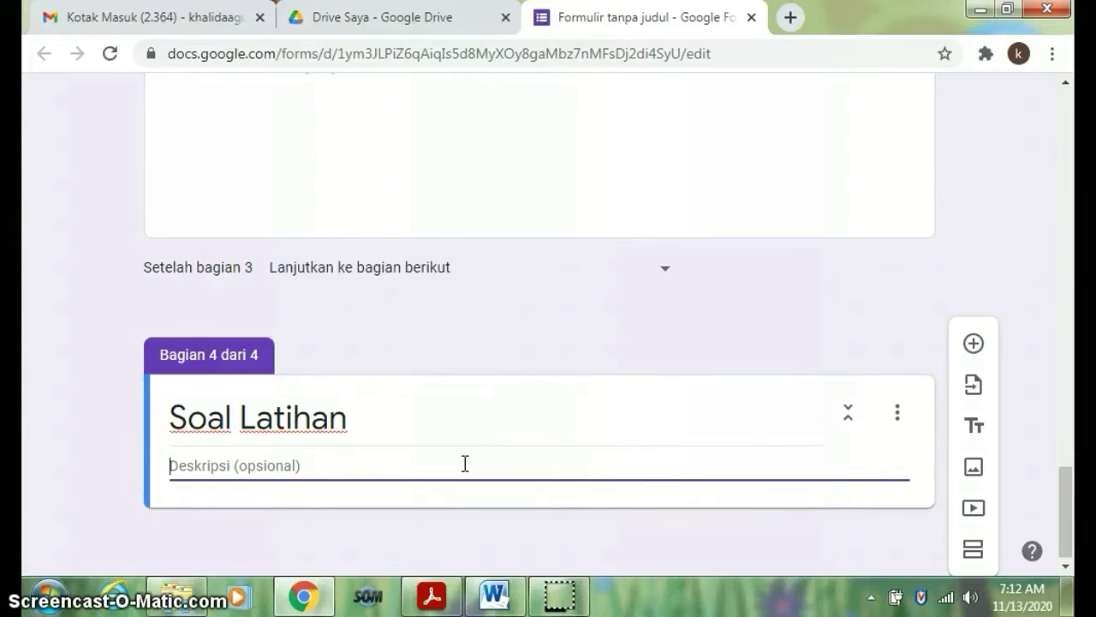
pyautogui.write('Ber')
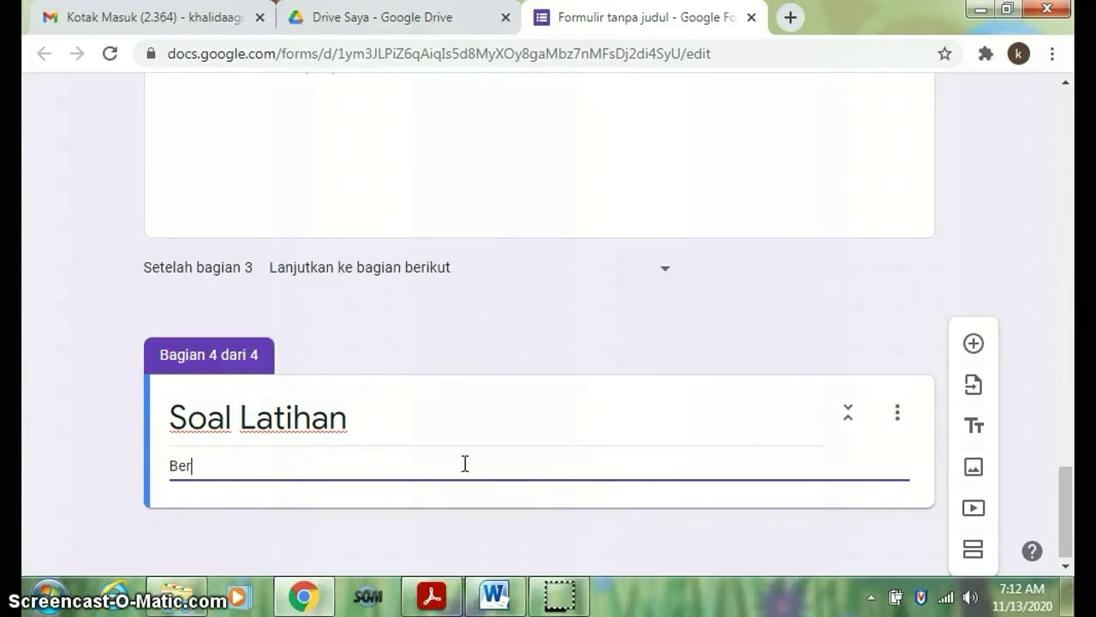
pyautogui.write('nalarlah dengan')
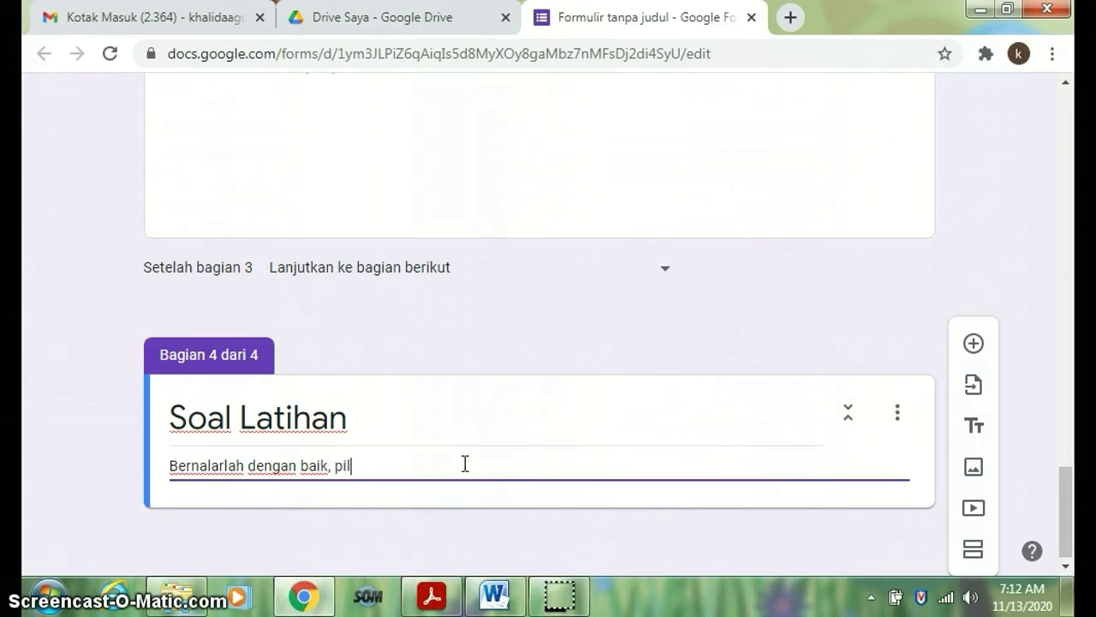
pyautogui.write('baik, pilih')
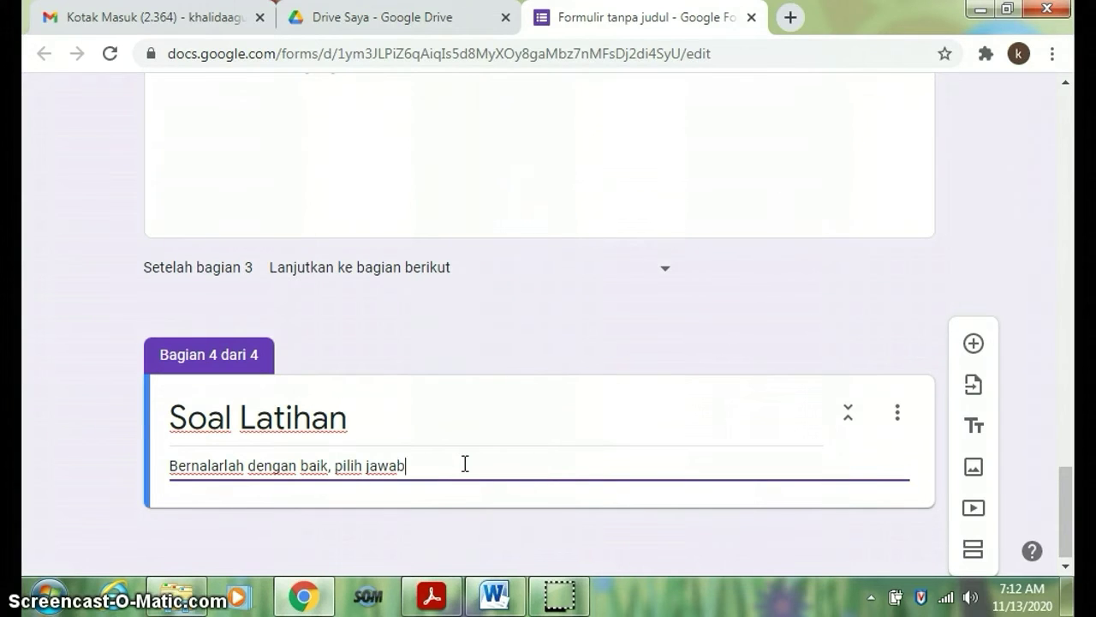
pyautogui.write('jawaban yang te')
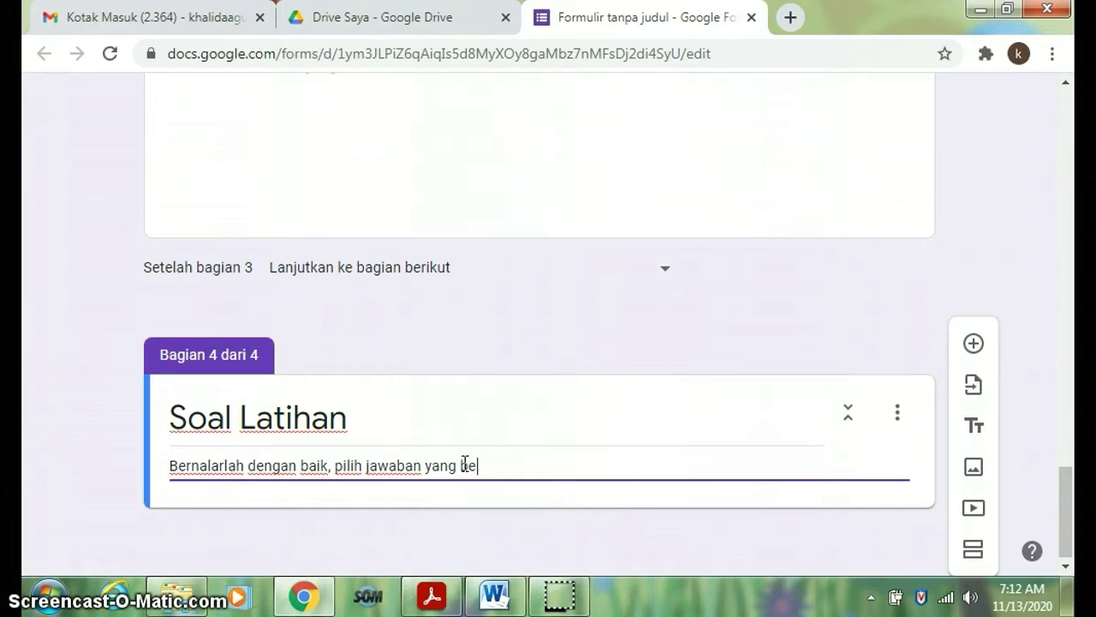
pyautogui.write('nar pada soal beriku')
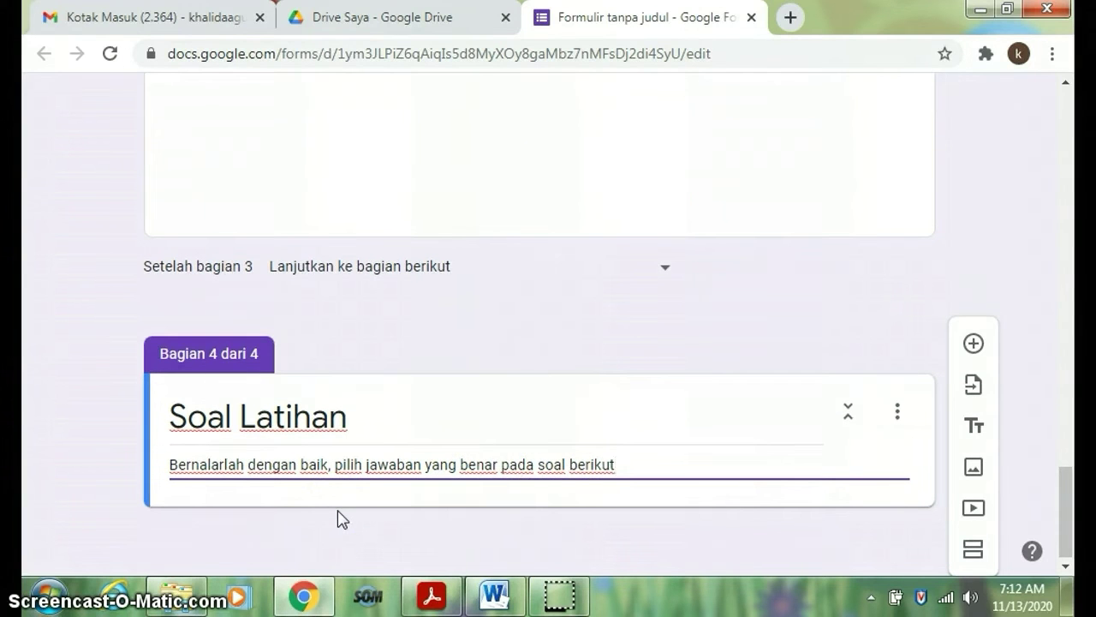
pyautogui.click(975, 351)
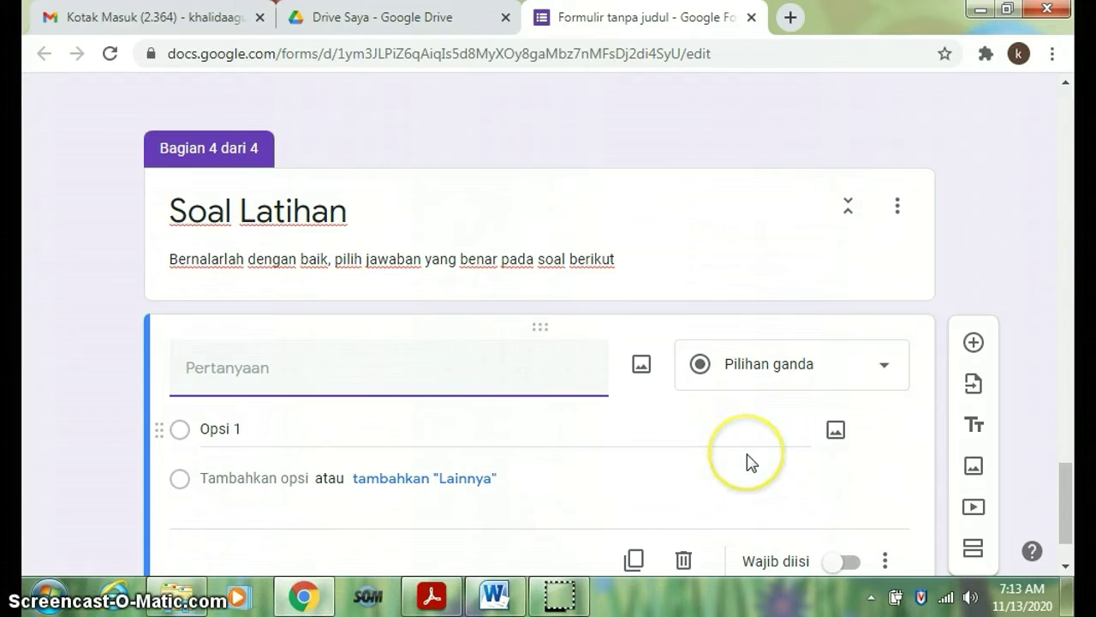
# Step: Switch to the Word document "Soal literasi sains perpindahan kalor" and copy question 1's full text through "secara induksi adalah...", without the answer options
pyautogui.click(497, 590)
pyautogui.scroll(-5, 729, 409)
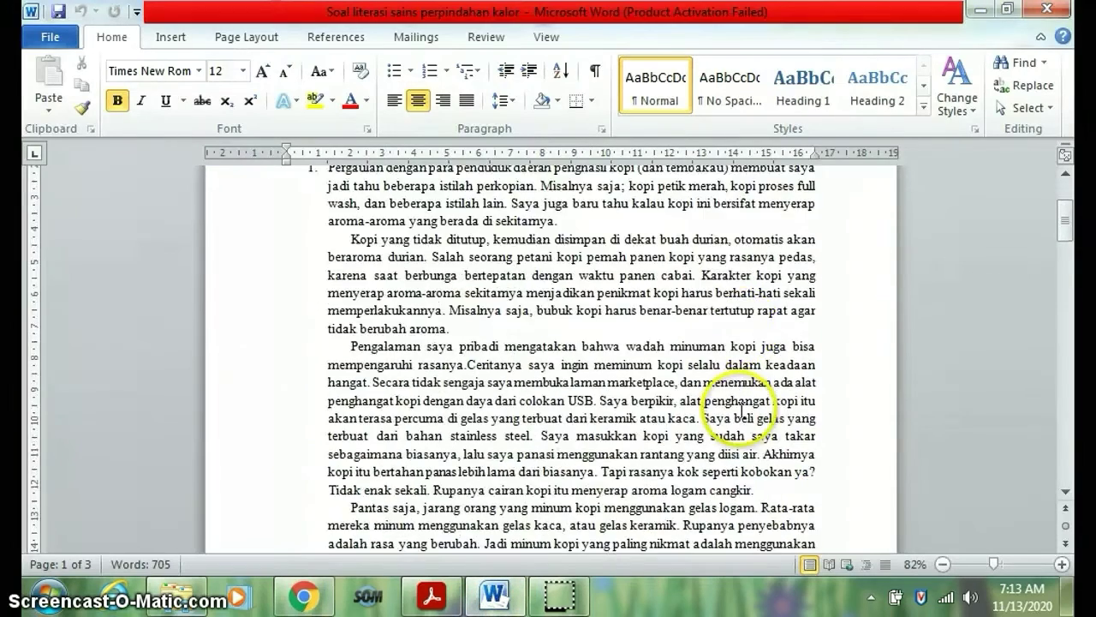
pyautogui.scroll(-4, 737, 410)
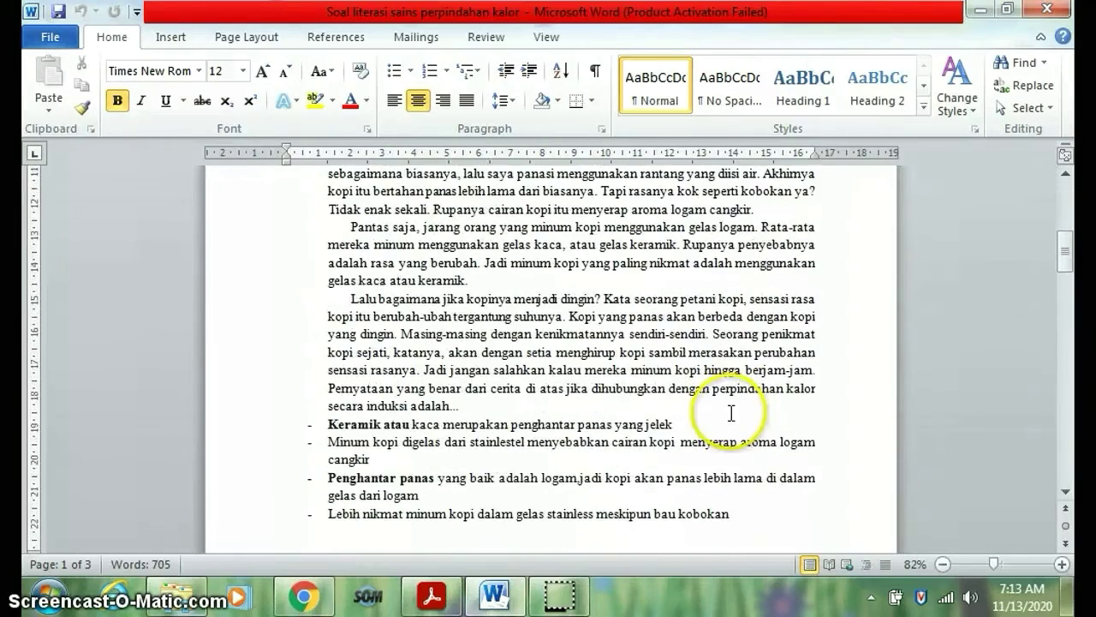
pyautogui.scroll(6, 731, 413)
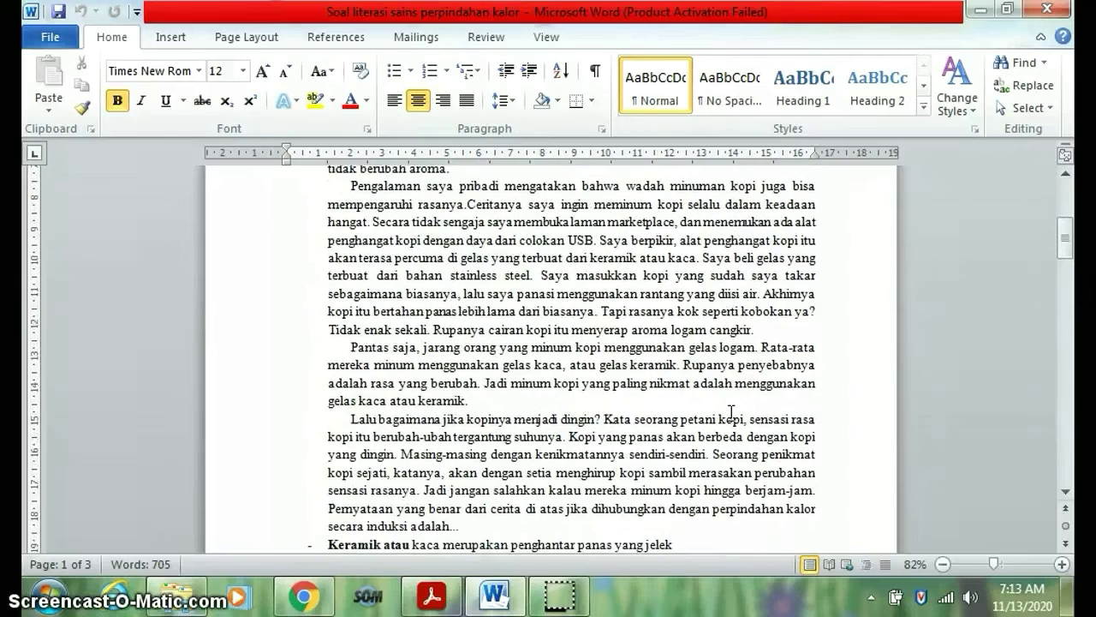
pyautogui.scroll(2, 729, 414)
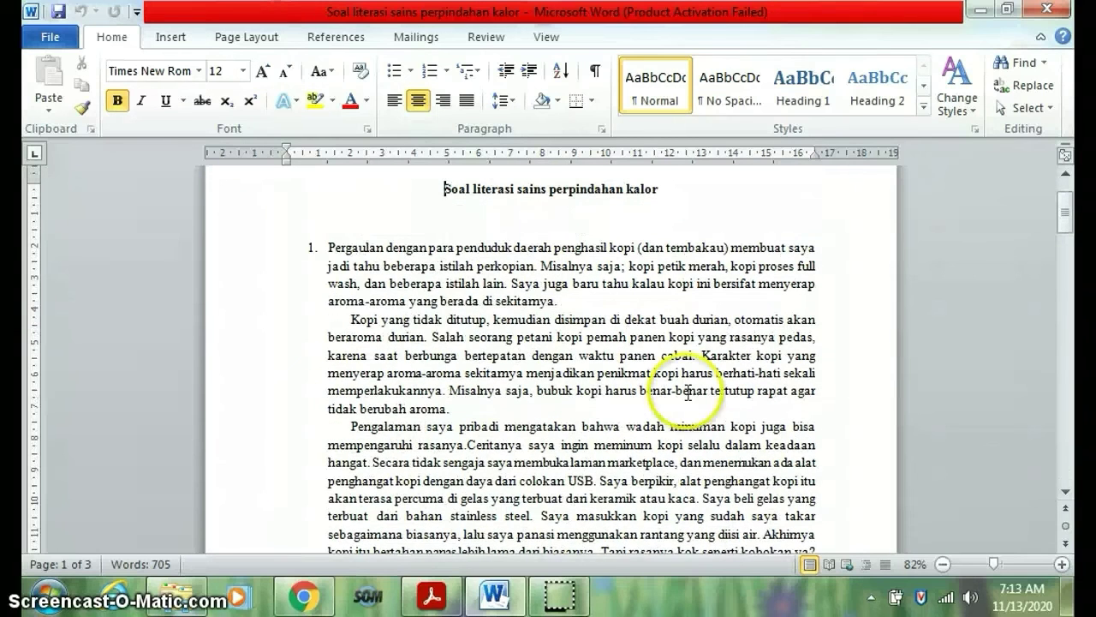
pyautogui.click(329, 247)
pyautogui.moveTo(329, 247); pyautogui.dragTo(726, 357)
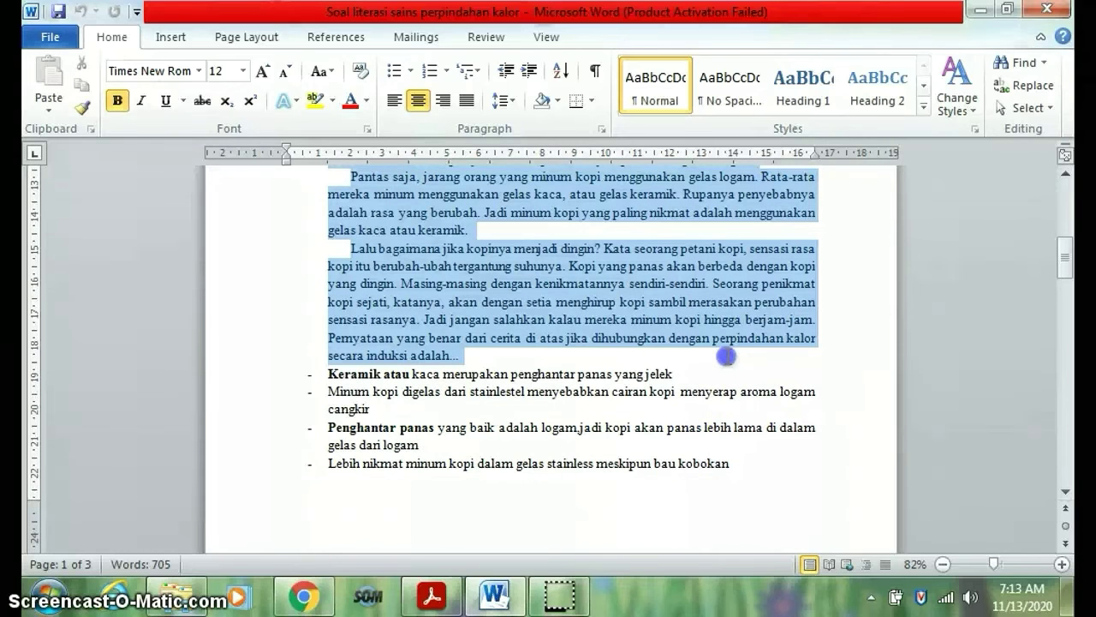
pyautogui.moveTo(727, 356); pyautogui.dragTo(726, 358)
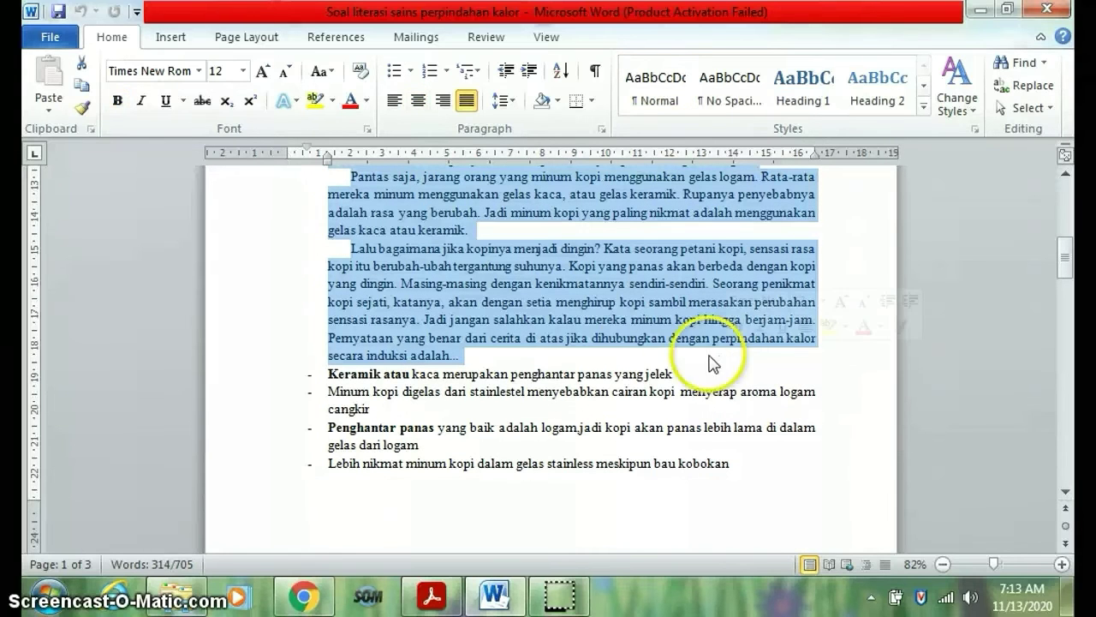
pyautogui.rightClick(492, 275)
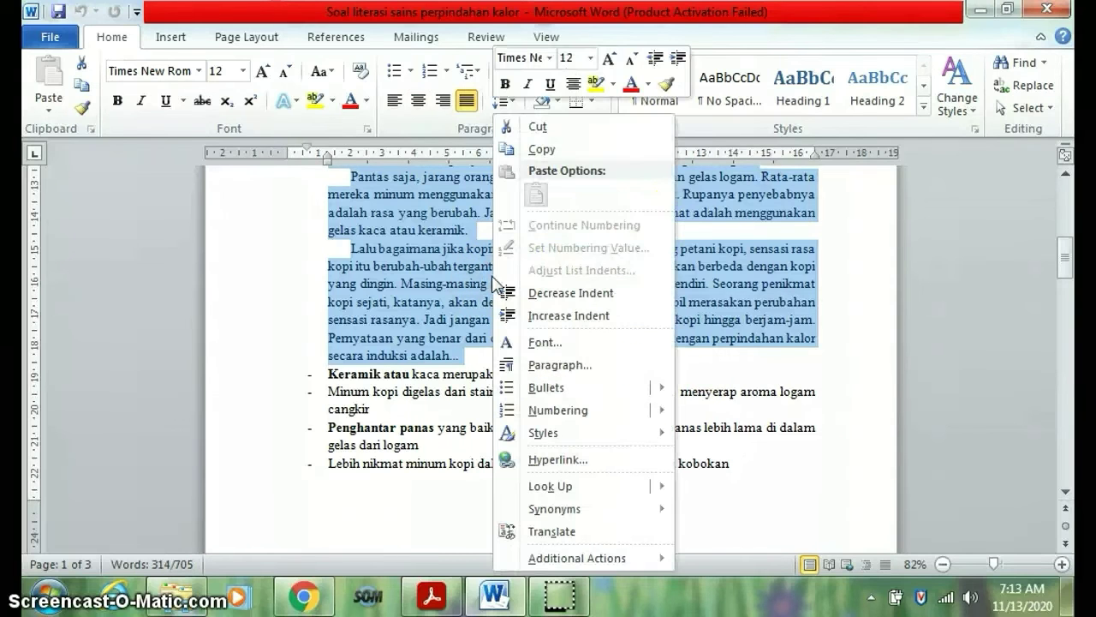
pyautogui.click(562, 151)
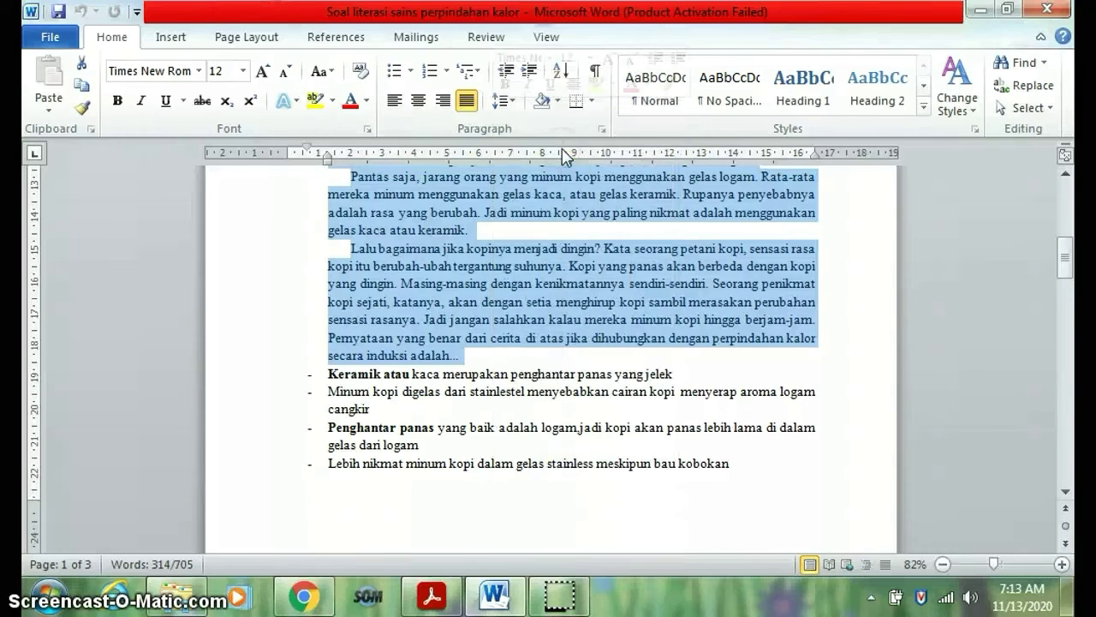
# Step: Return to the Google Form in Chrome and paste the copied text as the question of the new Soal Latihan item
pyautogui.click(301, 595)
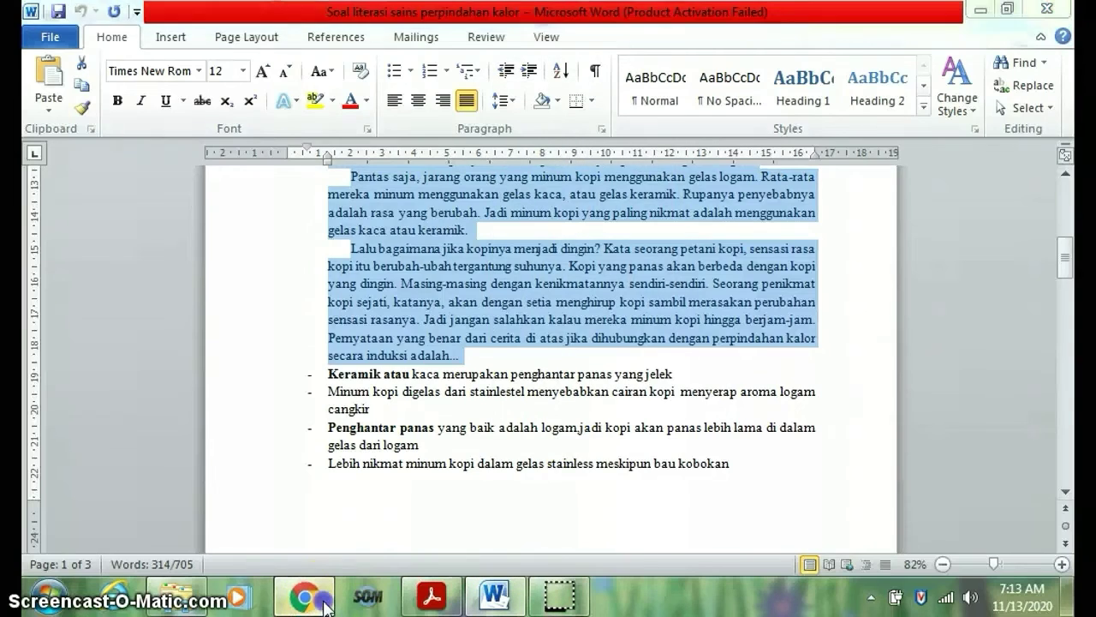
pyautogui.click(214, 392)
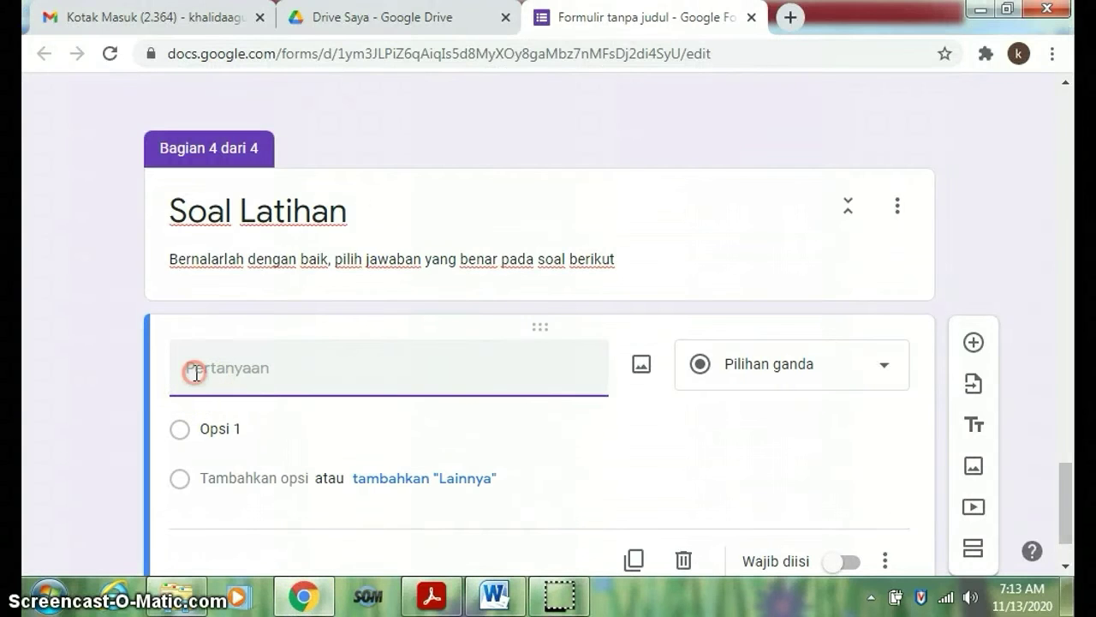
pyautogui.rightClick(195, 370)
pyautogui.click(248, 211)
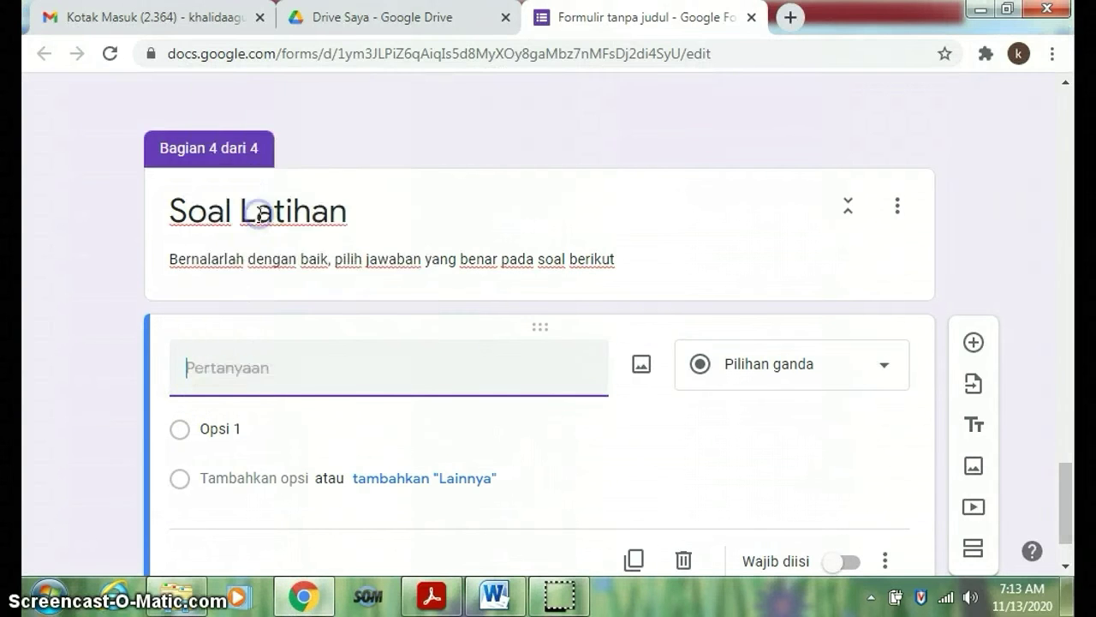
pyautogui.scroll(15, 692, 543)
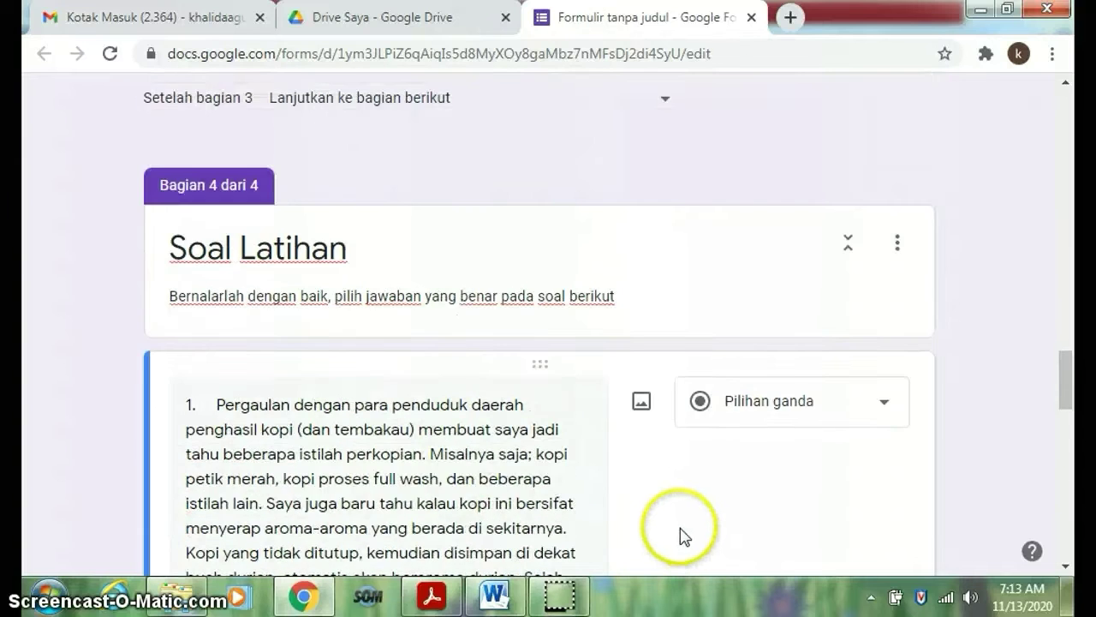
# Step: Delete the leading number "1." and its gap so the pasted question text starts with "Pergaulan"
pyautogui.scroll(-3, 685, 506)
pyautogui.scroll(-1, 600, 471)
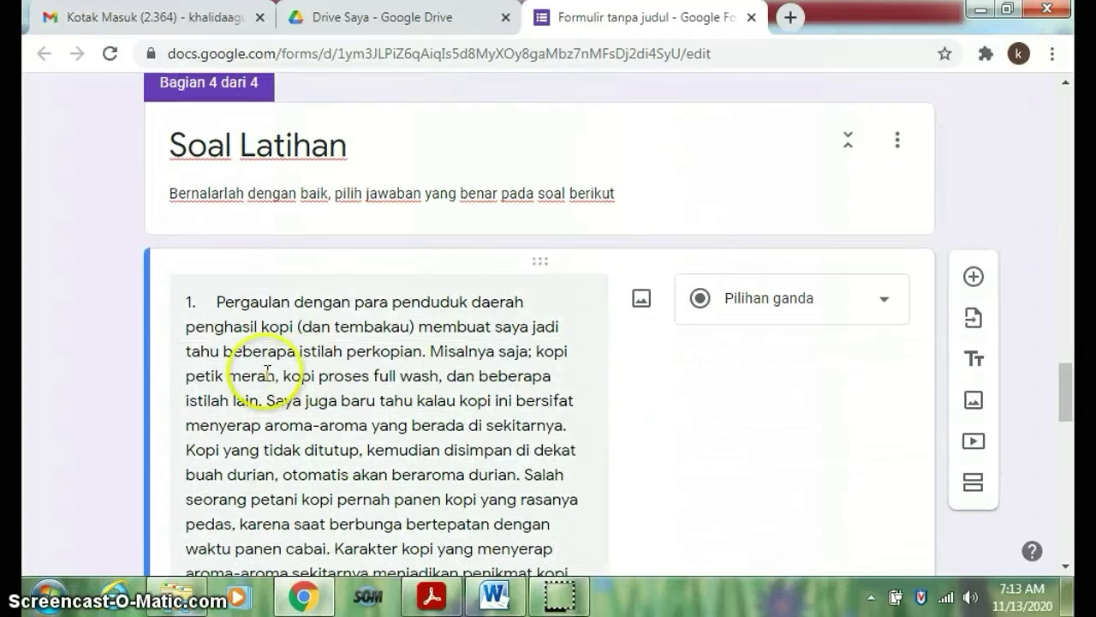
pyautogui.click(218, 302)
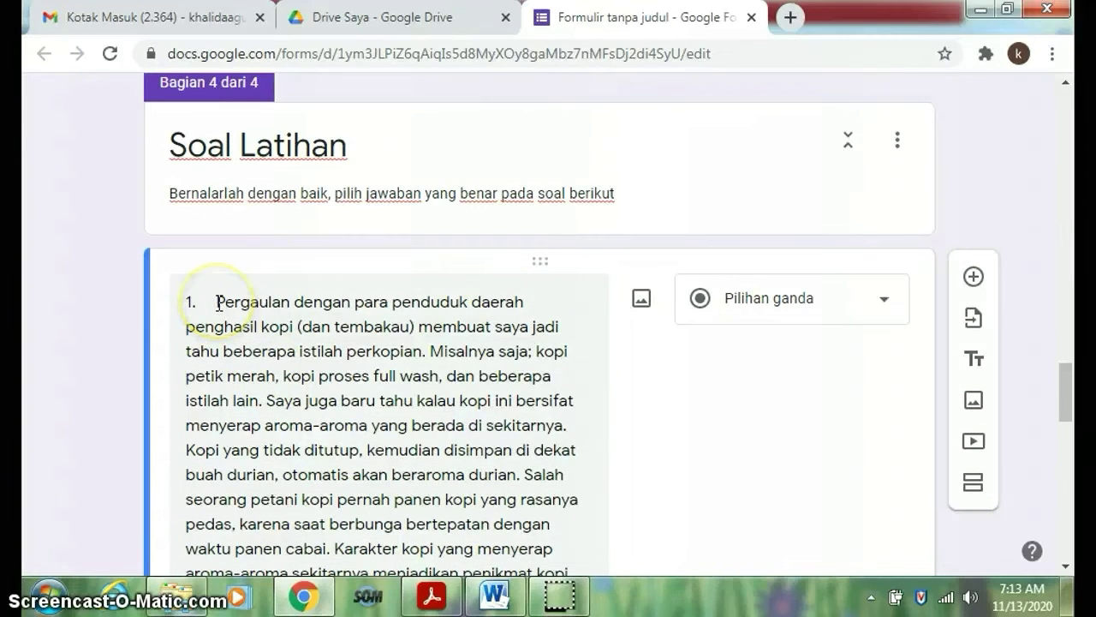
pyautogui.press('BackSpace')
pyautogui.press('BackSpace')
pyautogui.press('BackSpace')
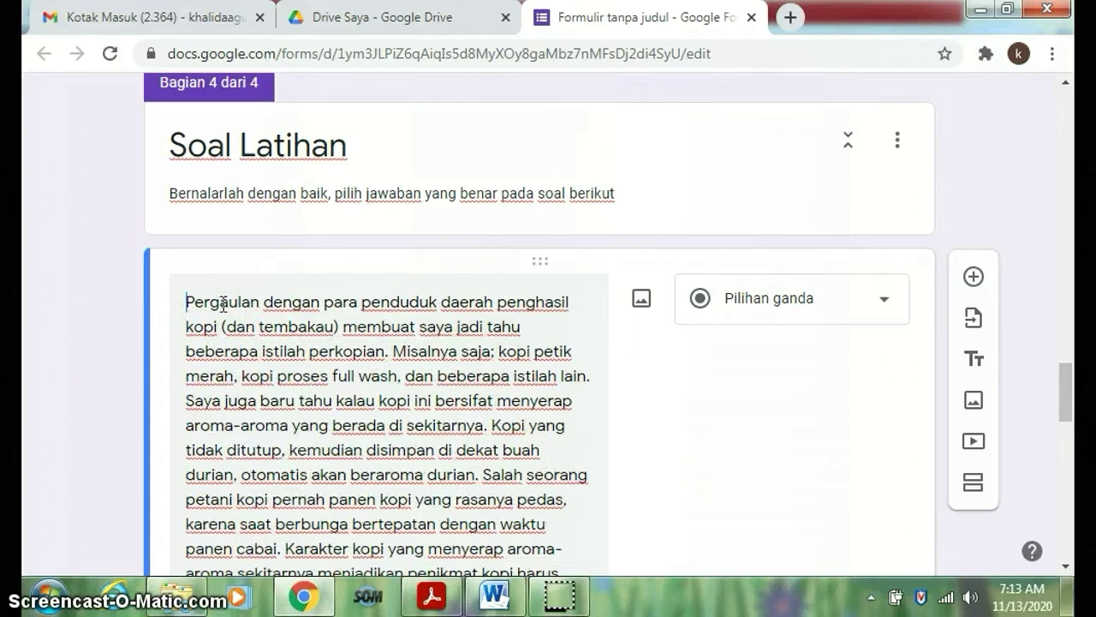
pyautogui.write('K')
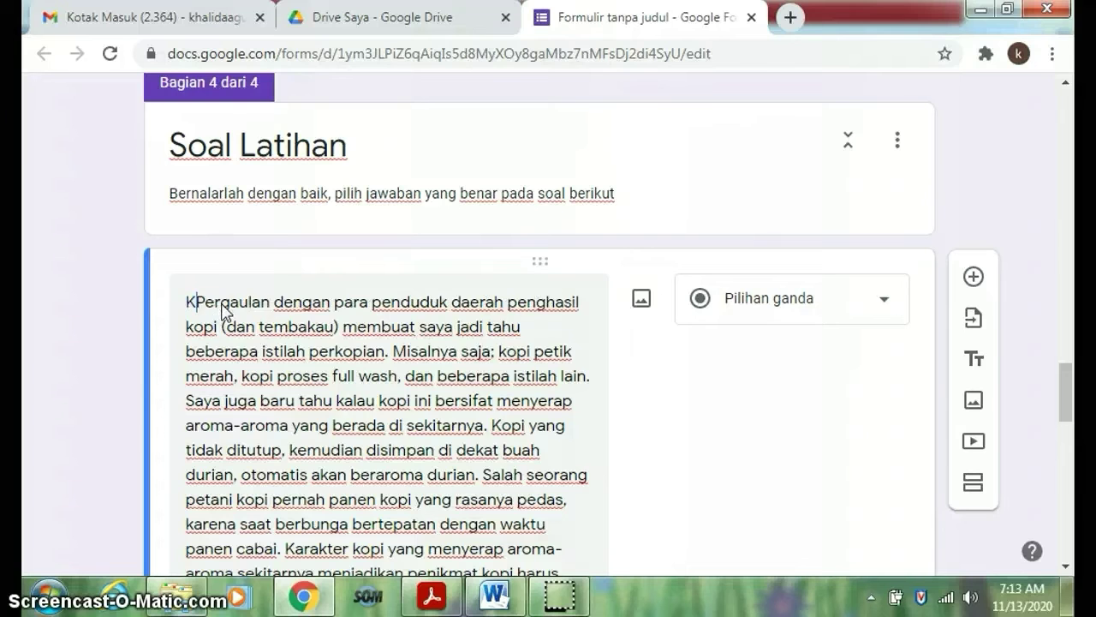
pyautogui.write('ut')
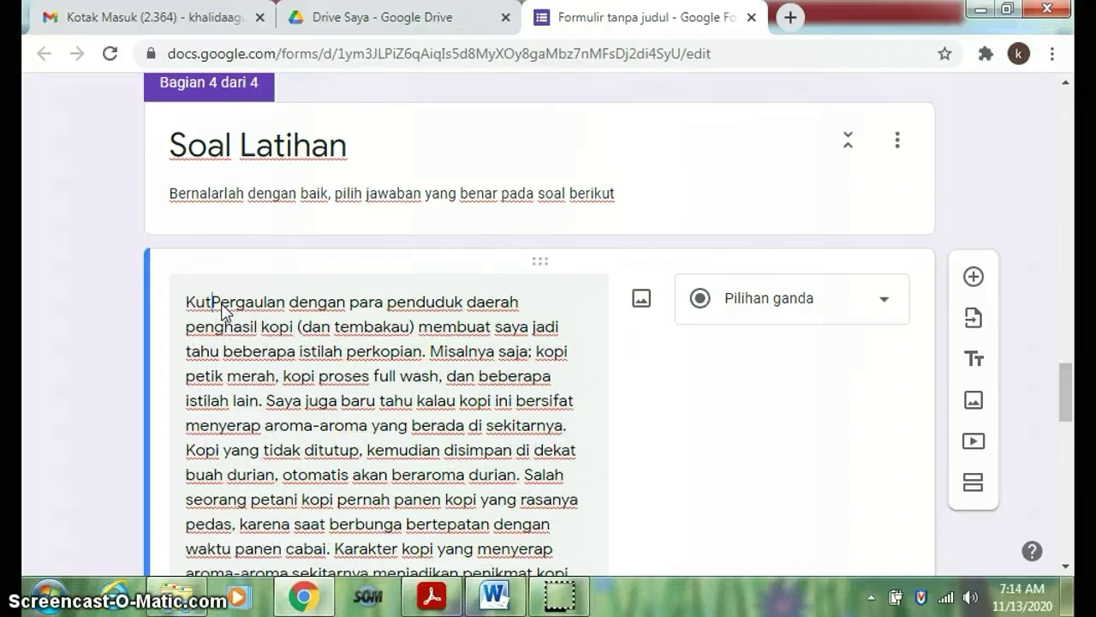
pyautogui.write('t')
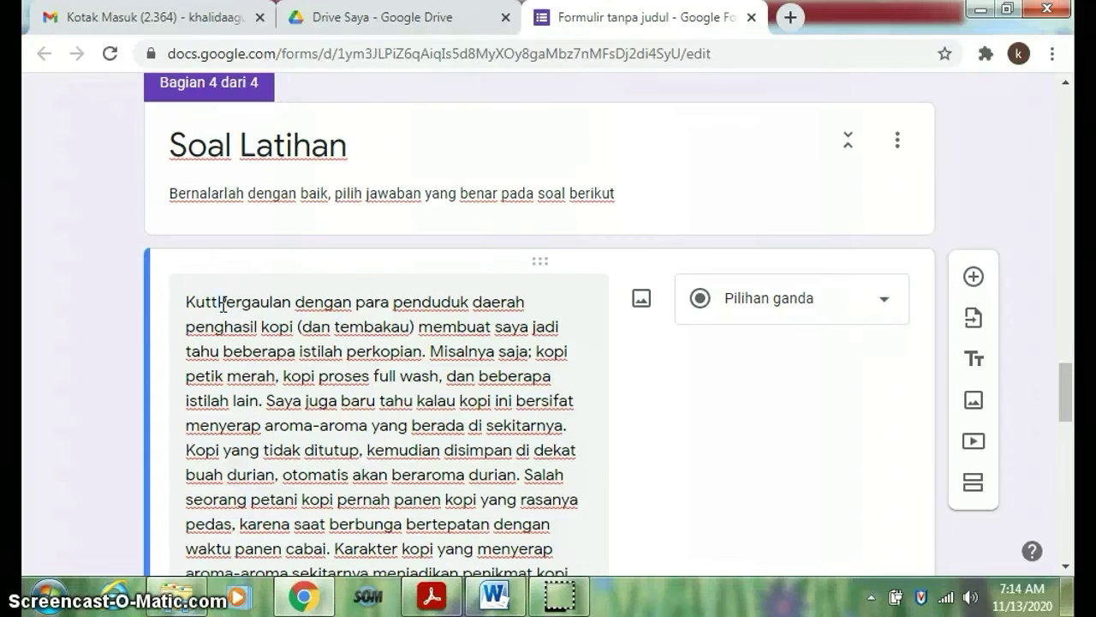
pyautogui.press('BackSpace')
pyautogui.press('BackSpace')
pyautogui.press('BackSpace')
pyautogui.press('BackSpace')
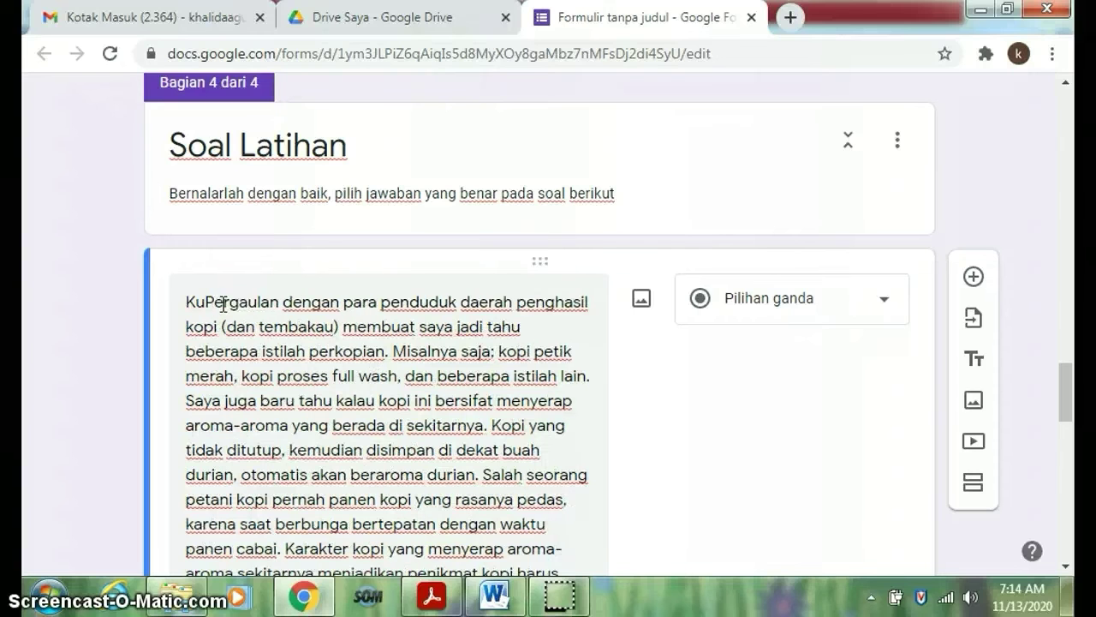
# Step: Change the coffee question's type to Kotak Centang (checkboxes)
pyautogui.scroll(-7, 477, 349)
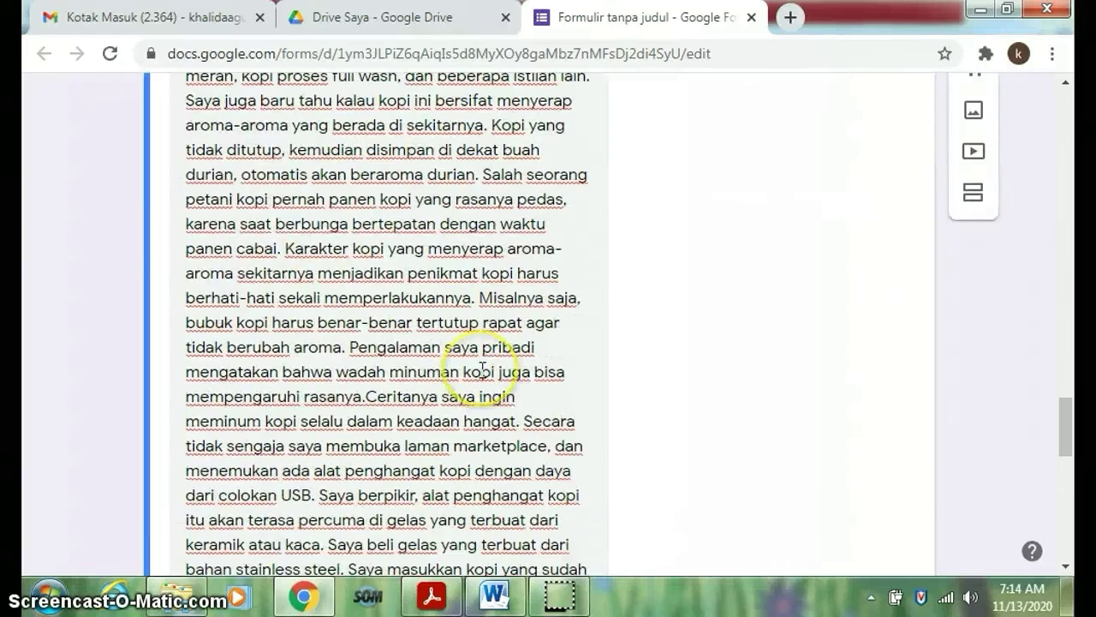
pyautogui.scroll(-8, 482, 370)
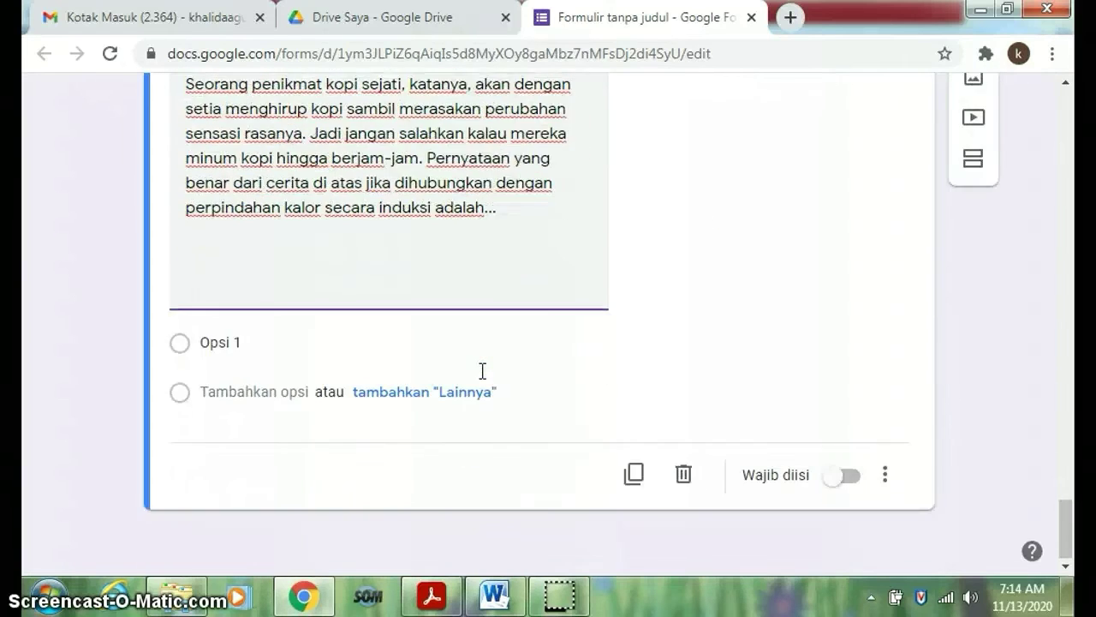
pyautogui.scroll(15, 482, 374)
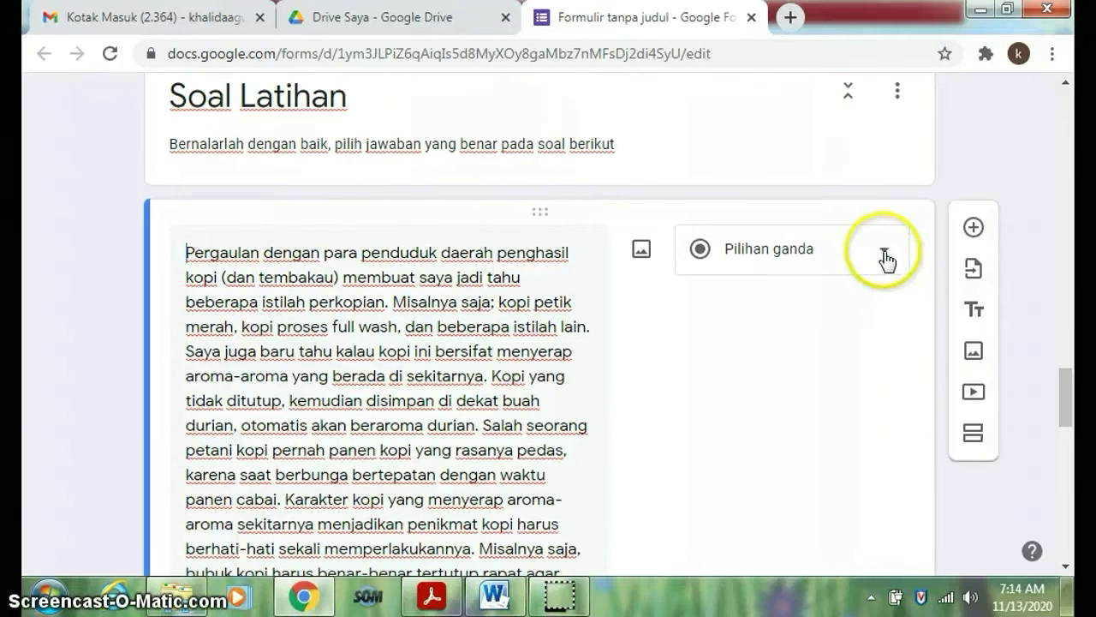
pyautogui.click(885, 254)
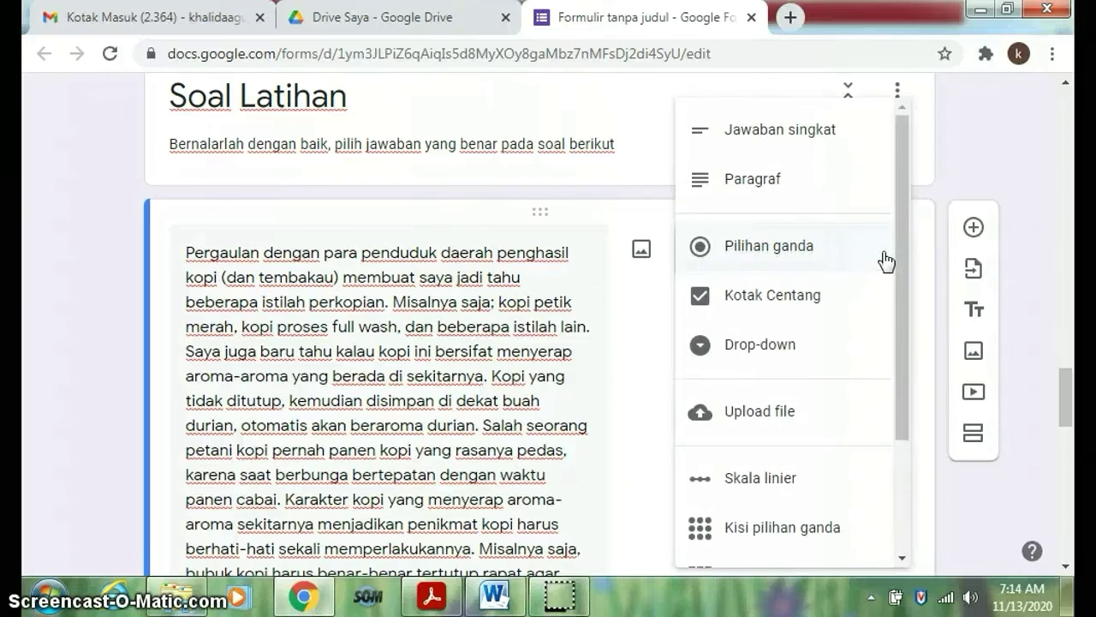
pyautogui.click(809, 310)
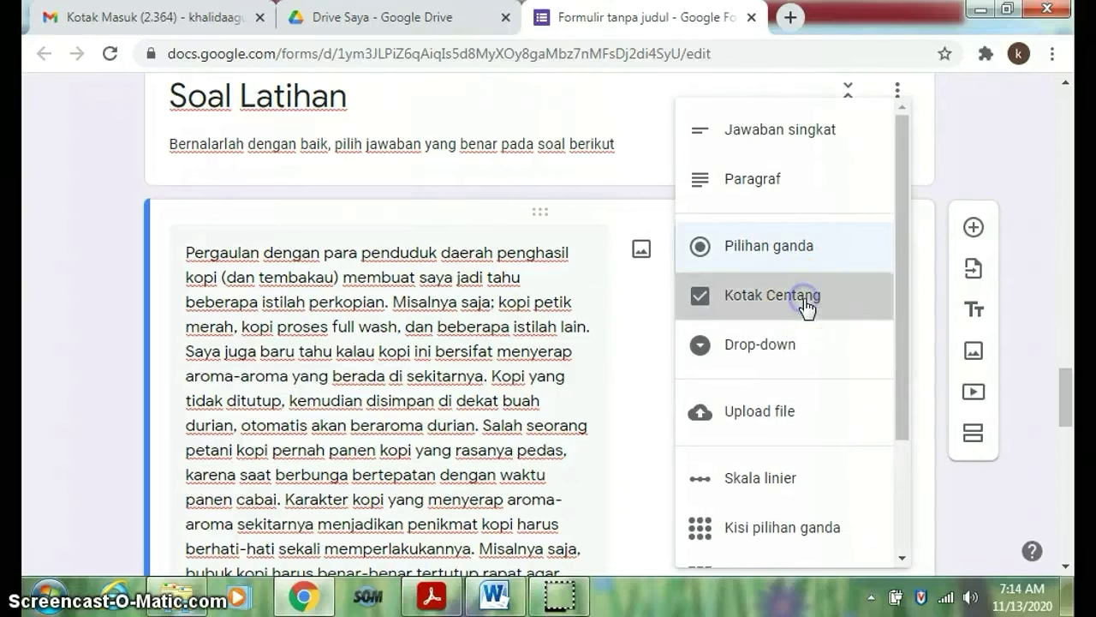
# Step: Start inserting an image into the coffee question and browse the computer for a file to upload
pyautogui.scroll(-10, 726, 391)
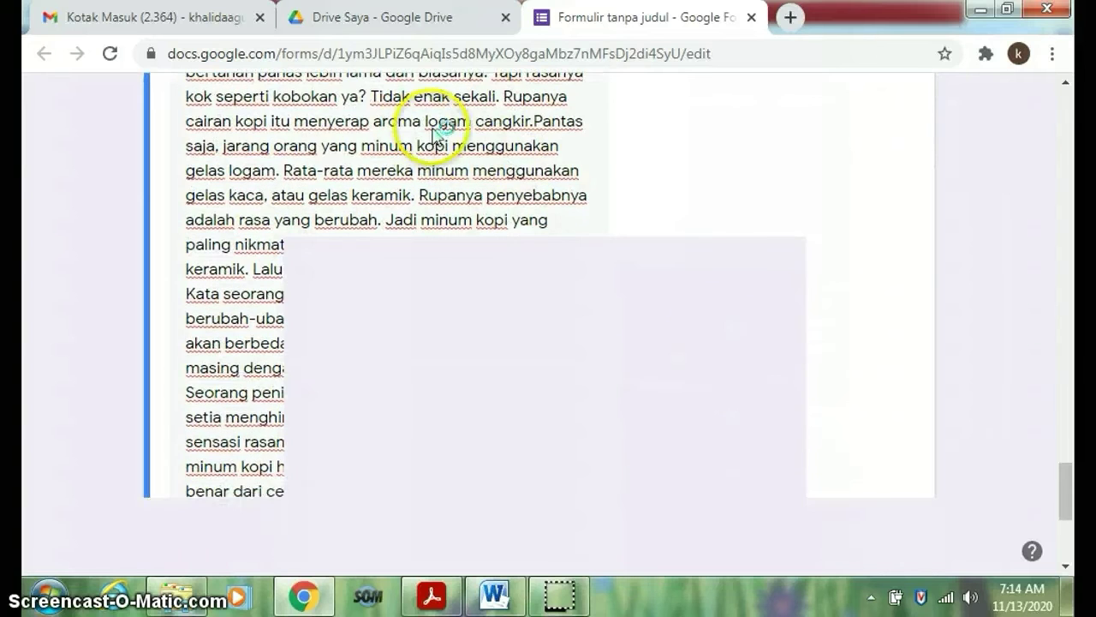
pyautogui.scroll(-3, 530, 218)
pyautogui.scroll(-1, 530, 224)
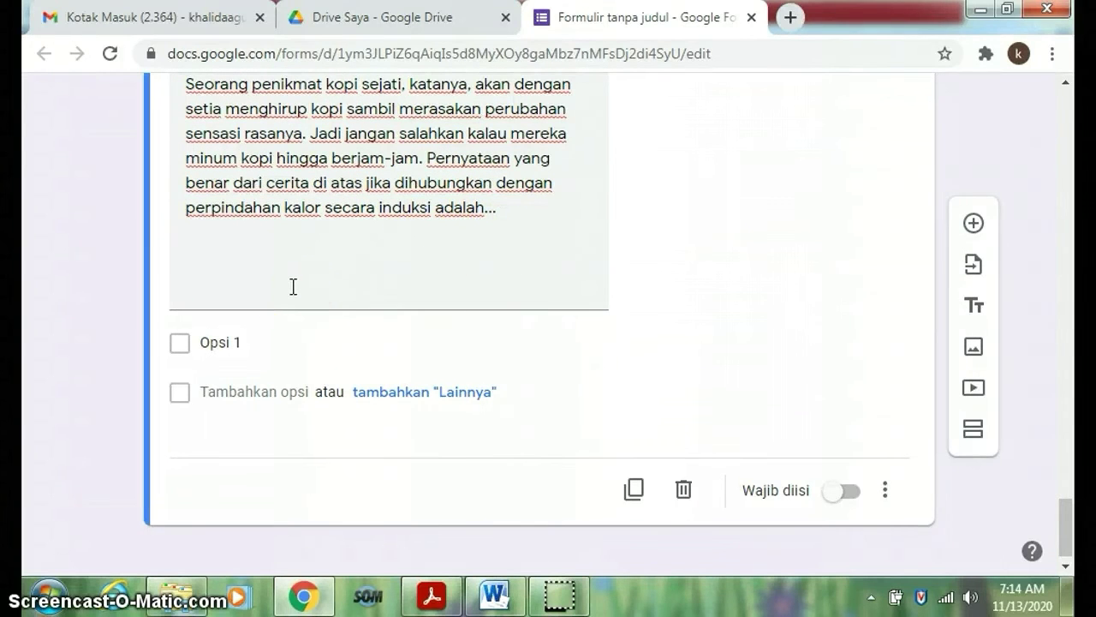
pyautogui.click(519, 233)
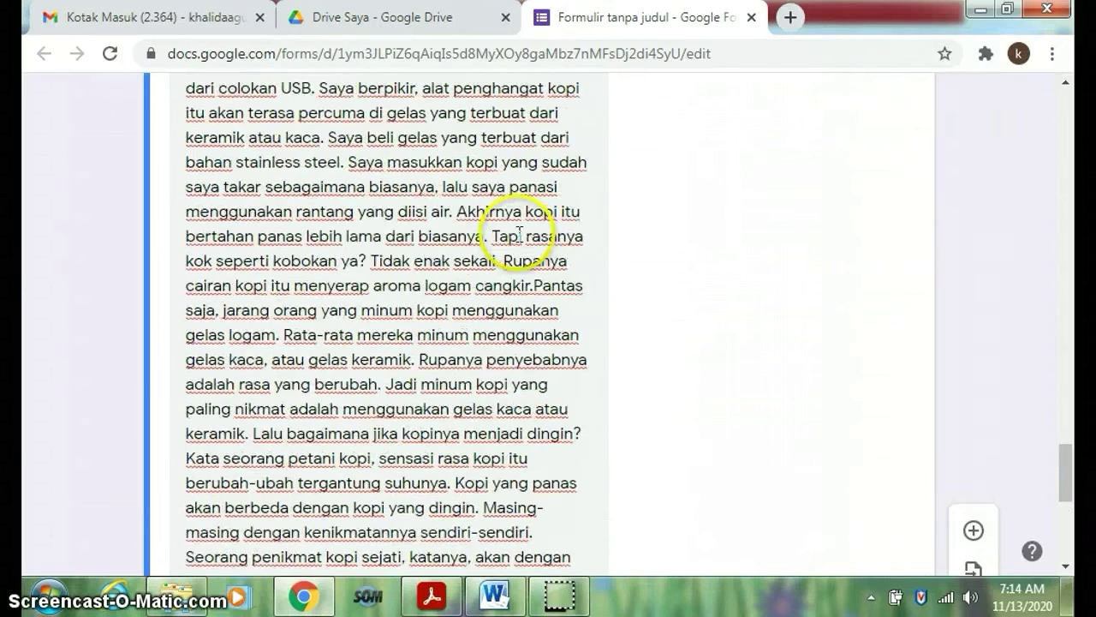
pyautogui.scroll(6, 515, 231)
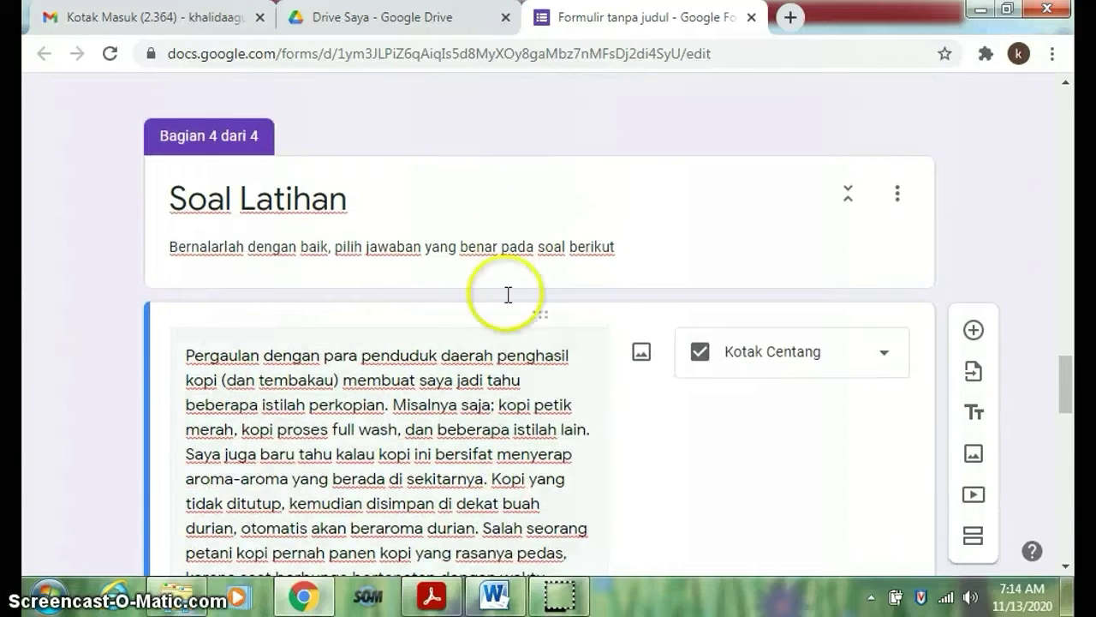
pyautogui.scroll(-1, 506, 274)
pyautogui.click(641, 249)
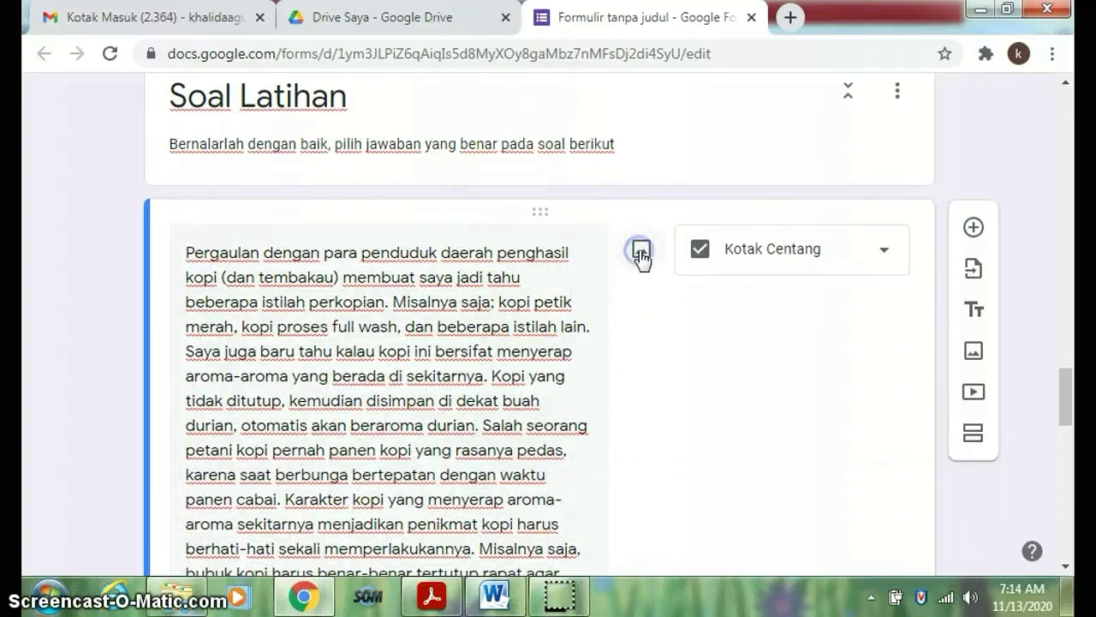
pyautogui.click(670, 295)
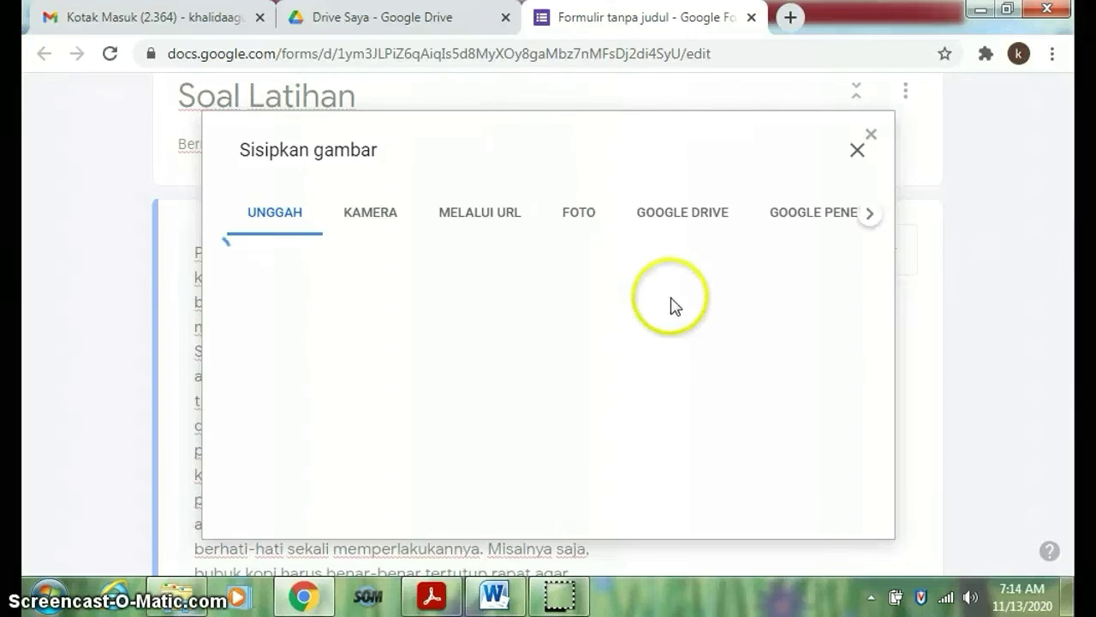
pyautogui.click(555, 459)
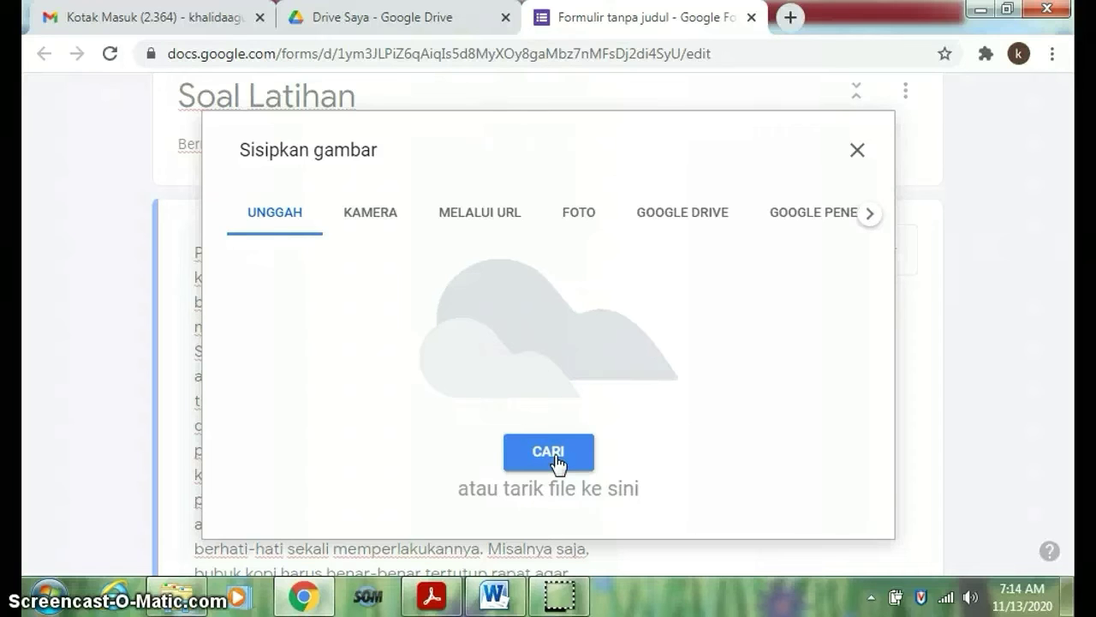
pyautogui.click(556, 460)
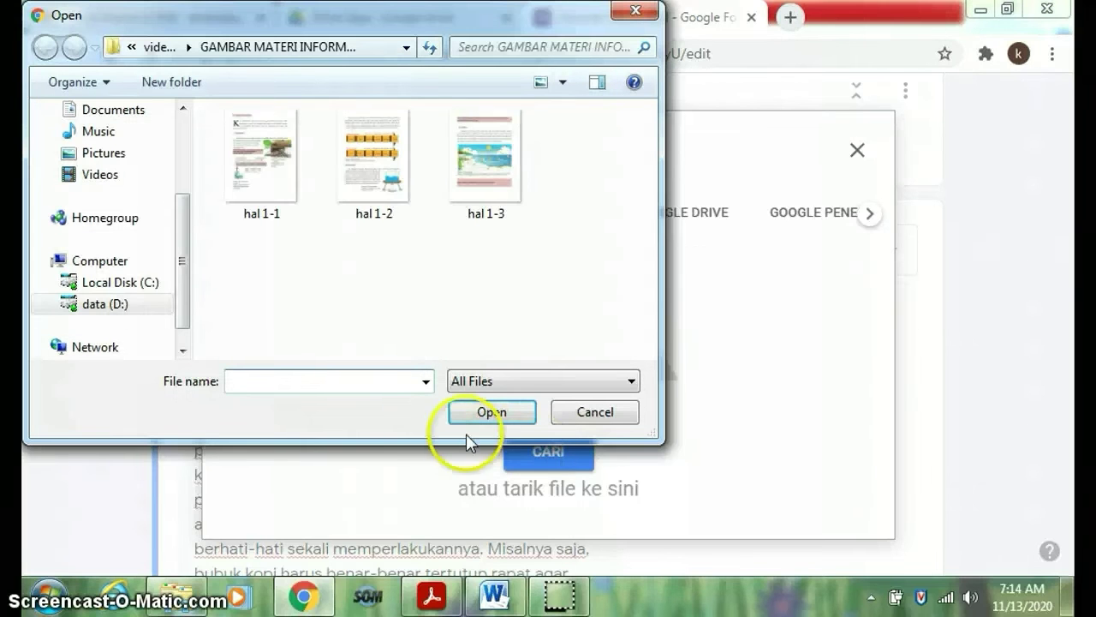
# Step: Go up from the reading-material image folder and open the "video modul 10" folder inside "Video modul"
pyautogui.click(132, 47)
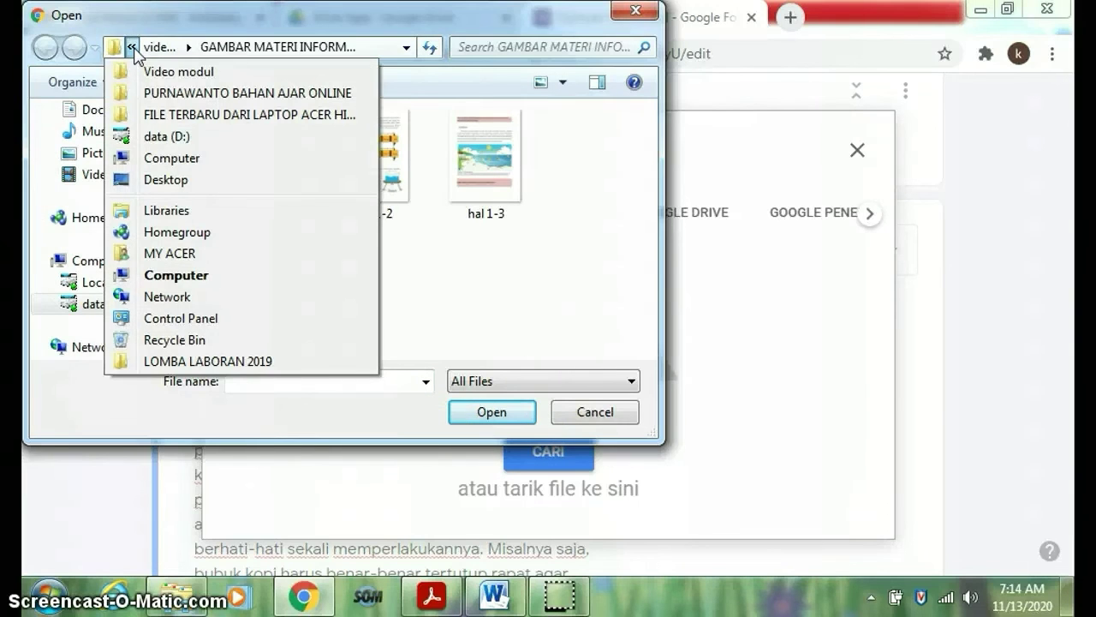
pyautogui.click(126, 53)
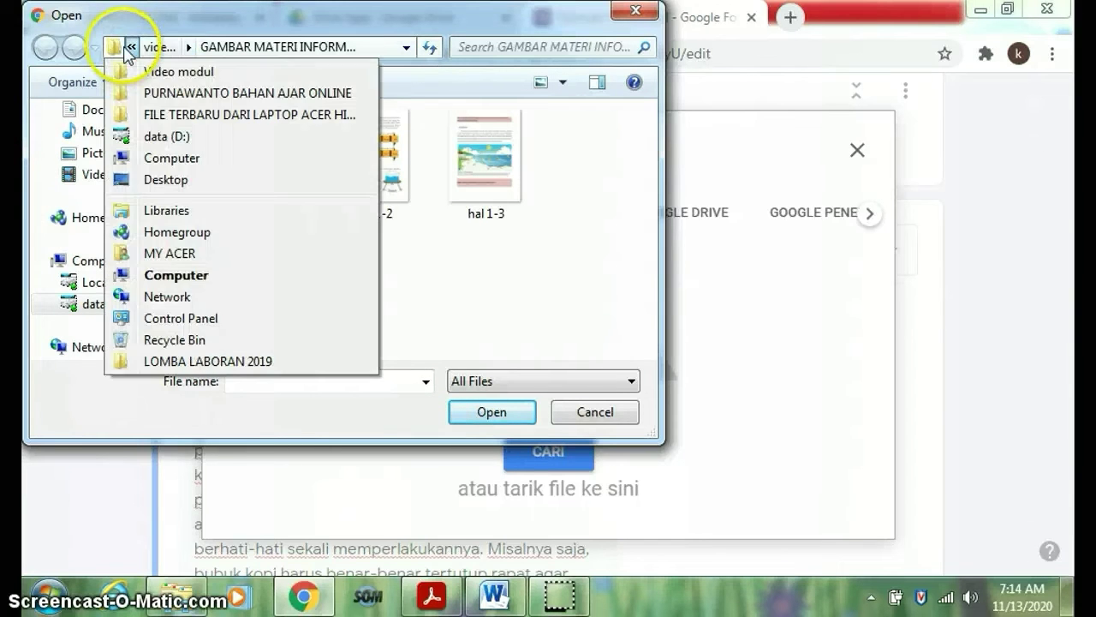
pyautogui.moveTo(173, 49)
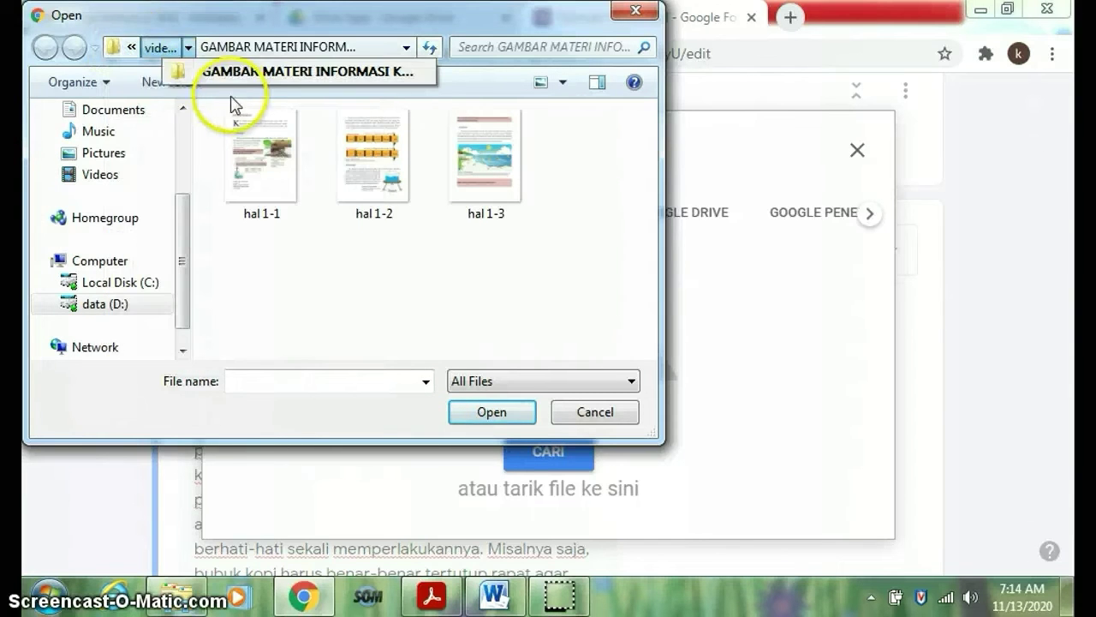
pyautogui.click(134, 51)
pyautogui.click(132, 51)
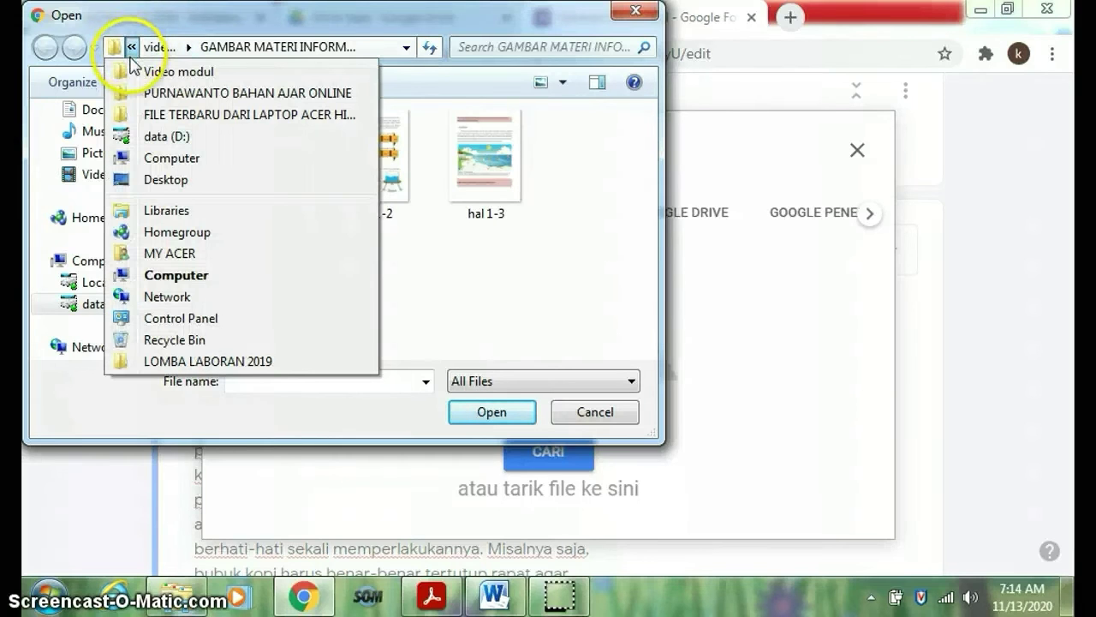
pyautogui.click(378, 267)
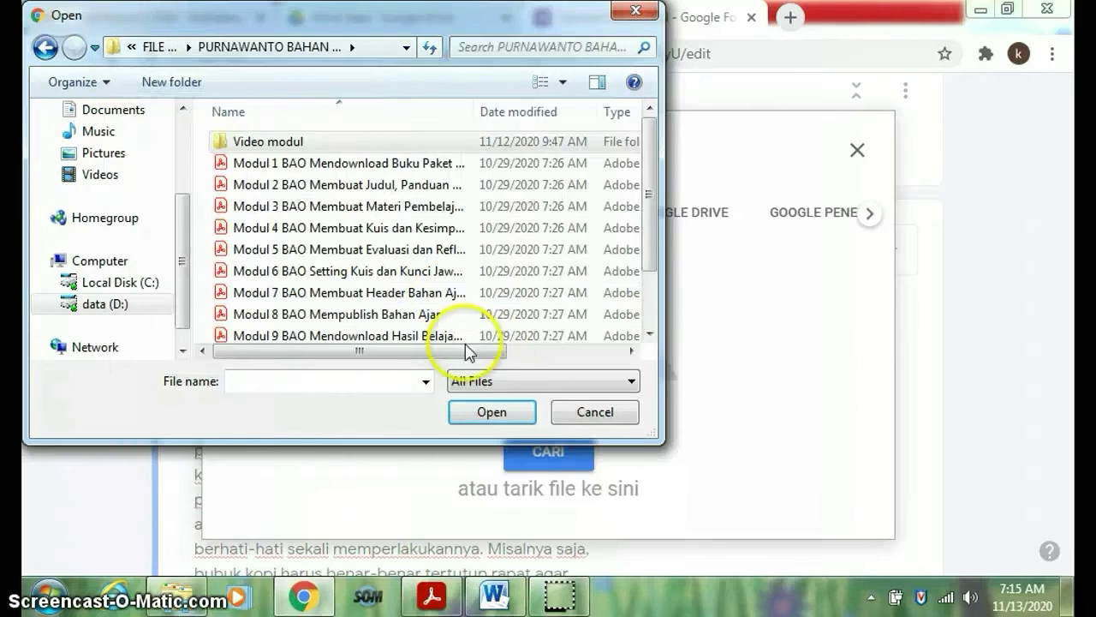
pyautogui.click(294, 147)
pyautogui.doubleClick(294, 147)
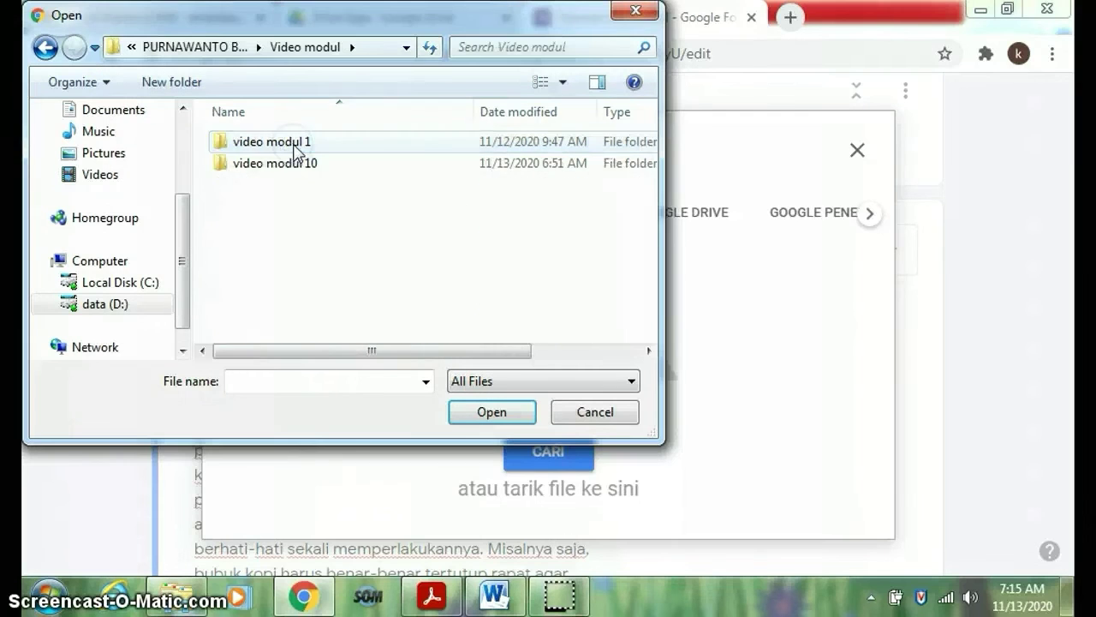
pyautogui.doubleClick(292, 164)
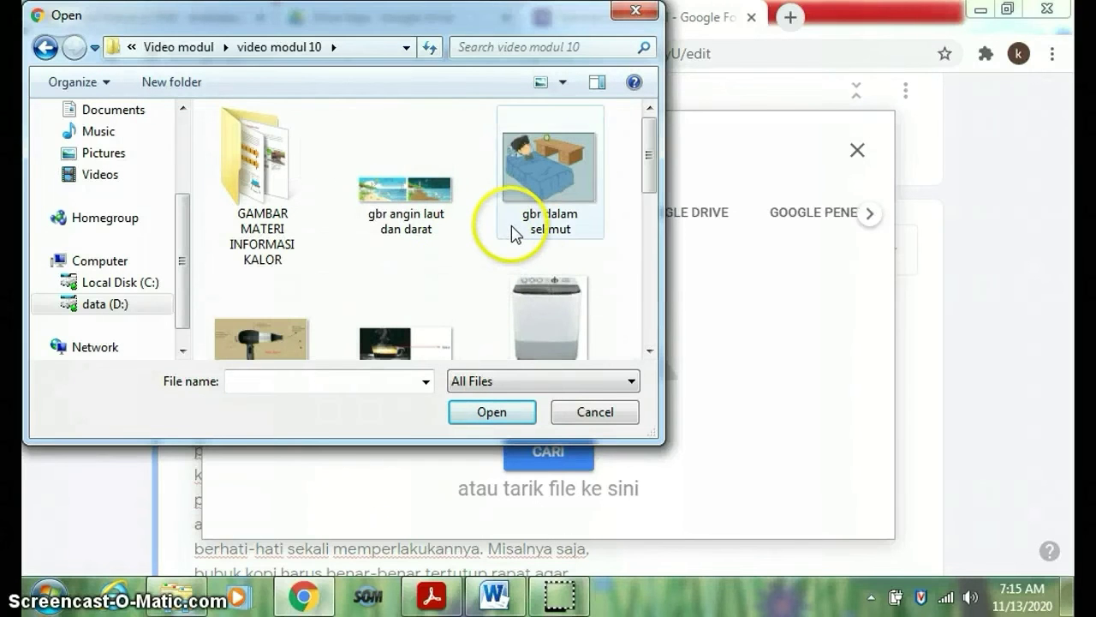
# Step: Upload the image "gbr kopi panas" to the coffee question
pyautogui.scroll(-3, 512, 233)
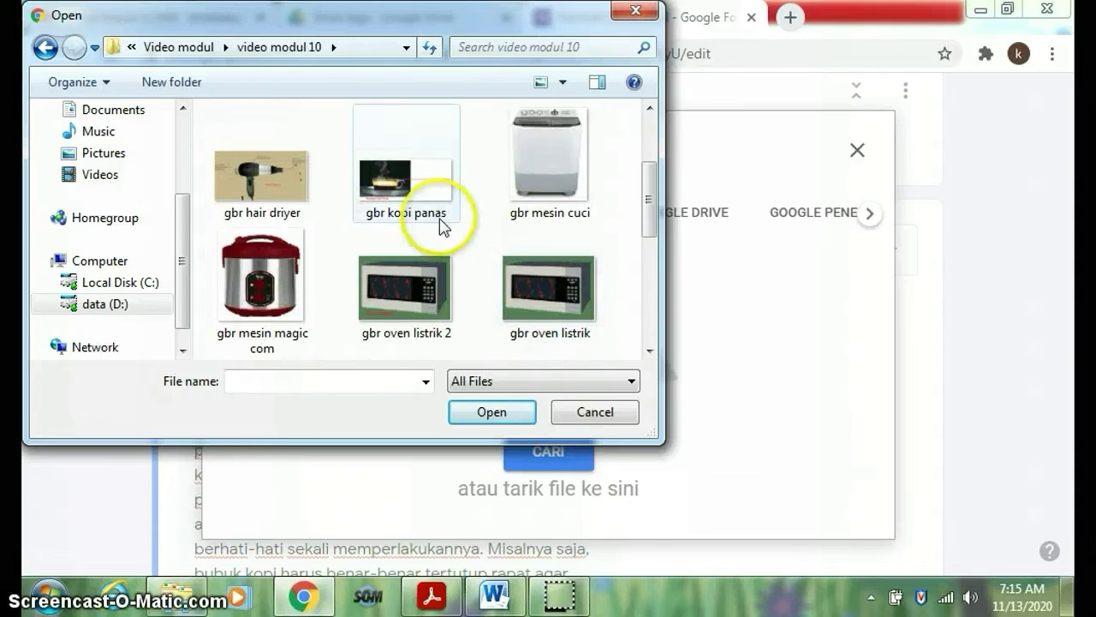
pyautogui.click(393, 203)
pyautogui.click(504, 411)
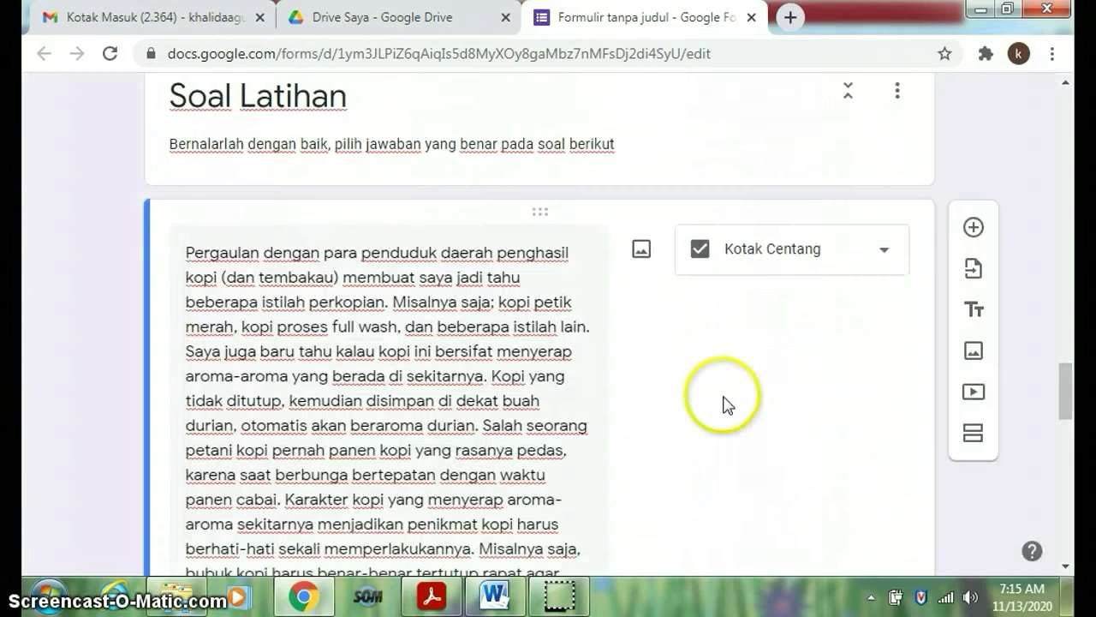
# Step: Select the text of Opsi 1, switch to Word and copy the answer option "Keramik atau kaca merupakan penghantar panas yang jelek"
pyautogui.scroll(-10, 718, 402)
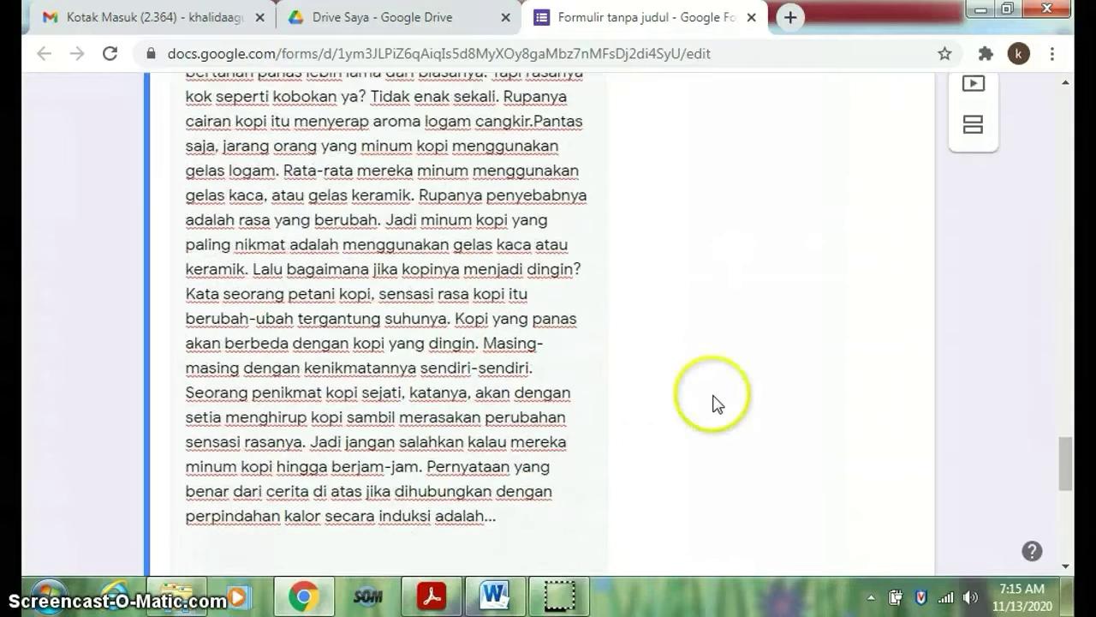
pyautogui.scroll(-6, 718, 402)
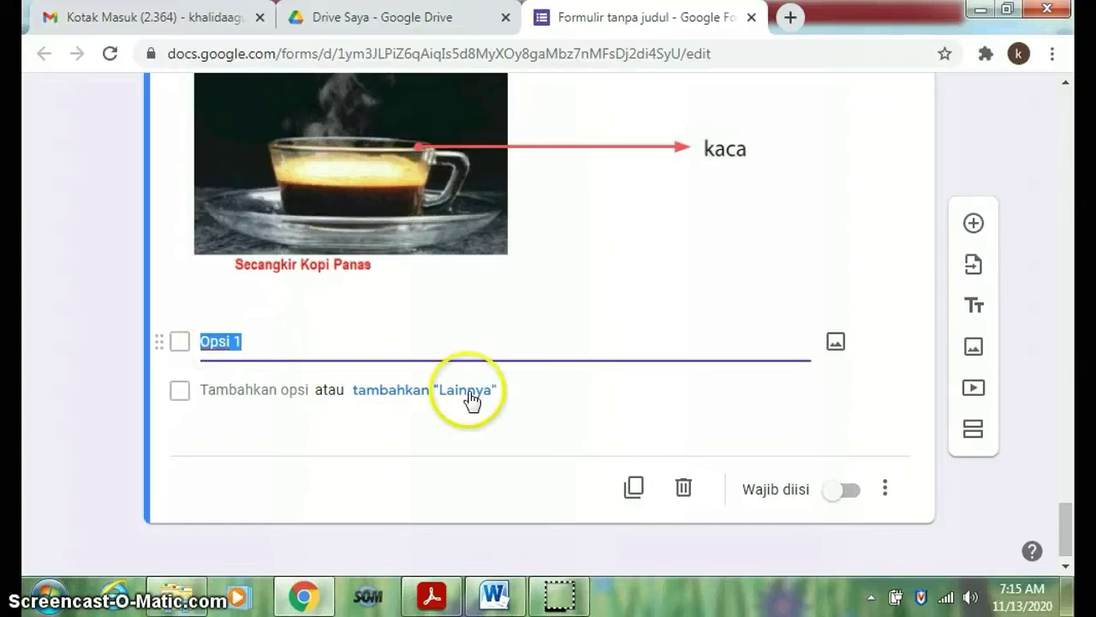
pyautogui.click(497, 593)
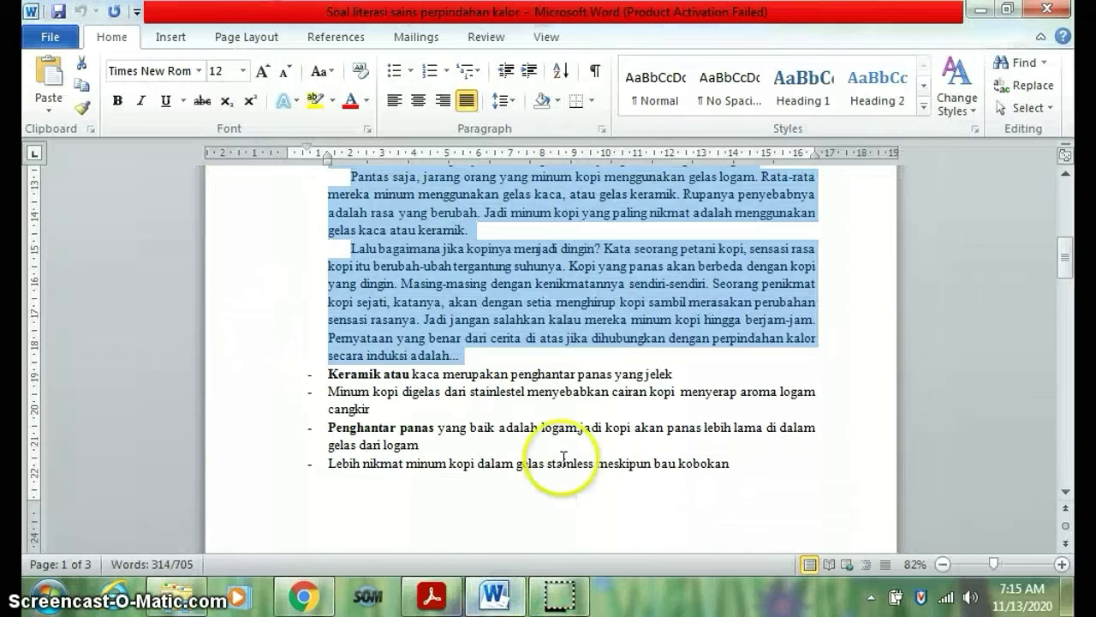
pyautogui.moveTo(328, 374); pyautogui.dragTo(688, 366)
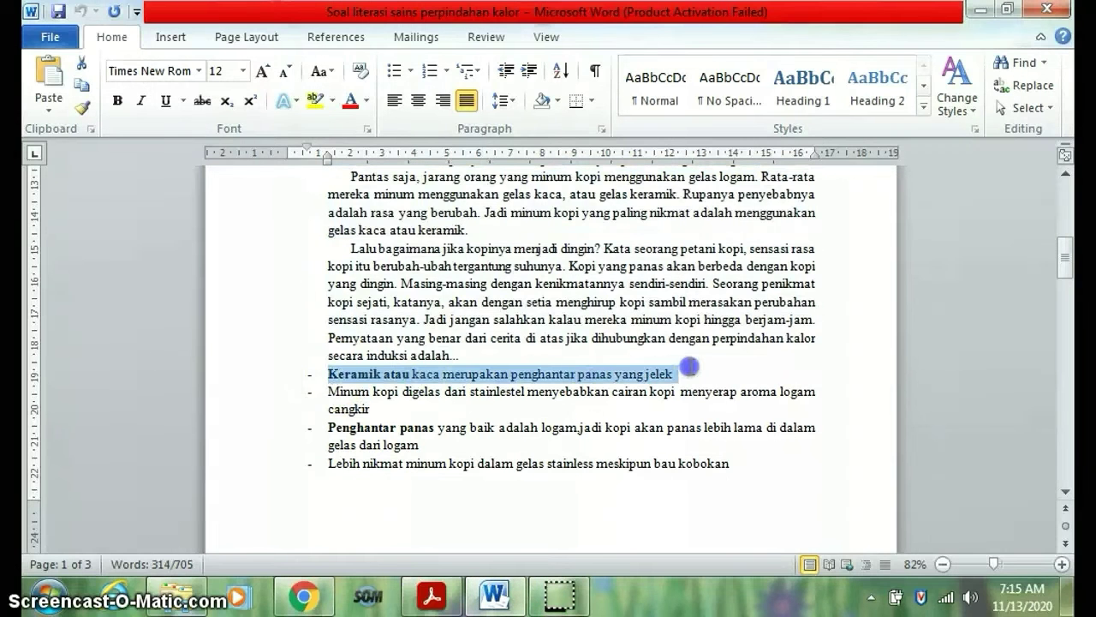
pyautogui.rightClick(589, 374)
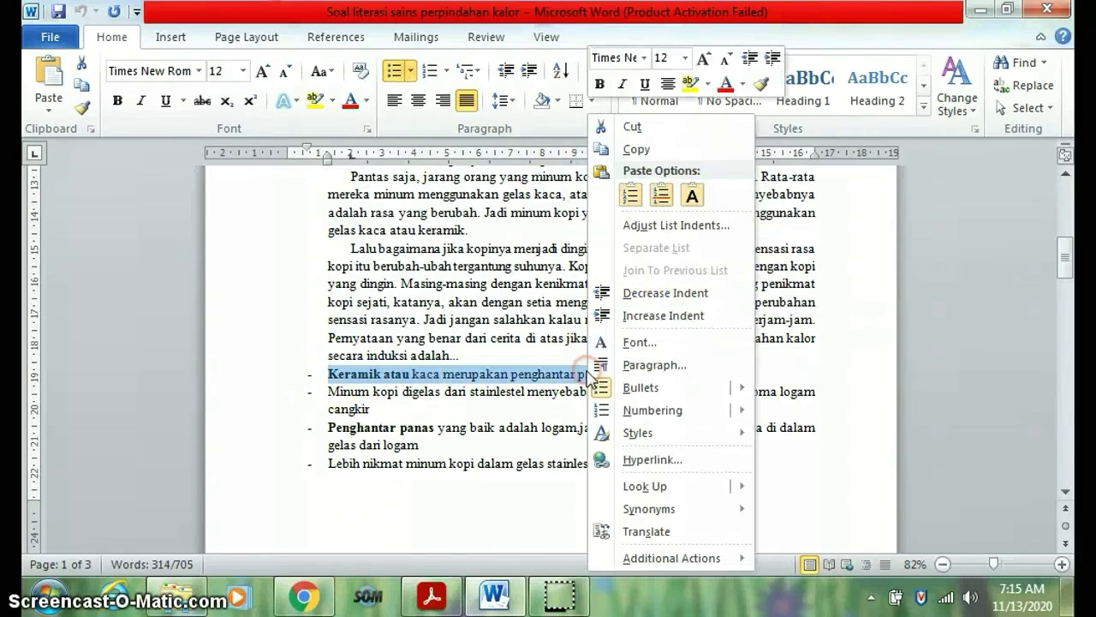
pyautogui.click(638, 151)
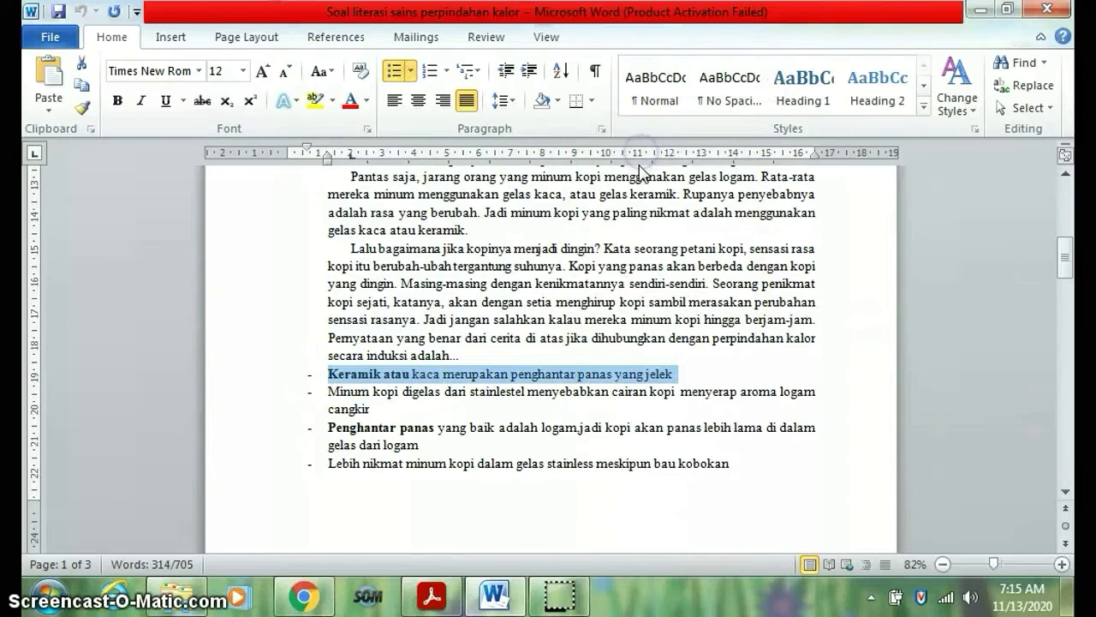
# Step: Return to the form in Chrome, replace Opsi 1 of the coffee question with the copied answer text and remove its leading dash
pyautogui.click(306, 596)
pyautogui.click(257, 345)
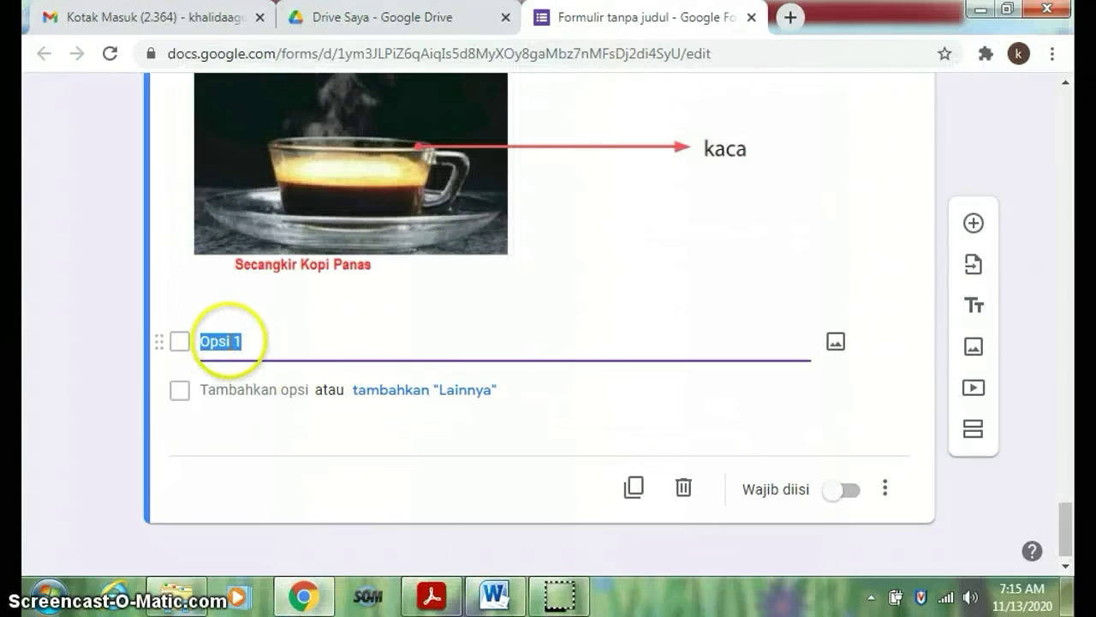
pyautogui.press('BackSpace')
pyautogui.rightClick(214, 348)
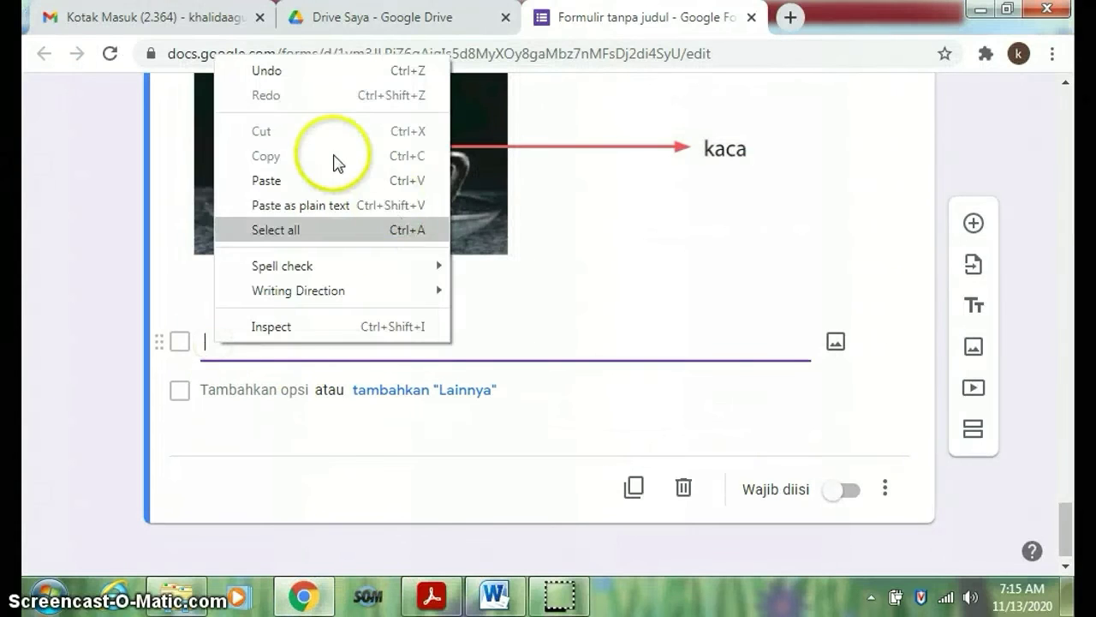
pyautogui.click(294, 182)
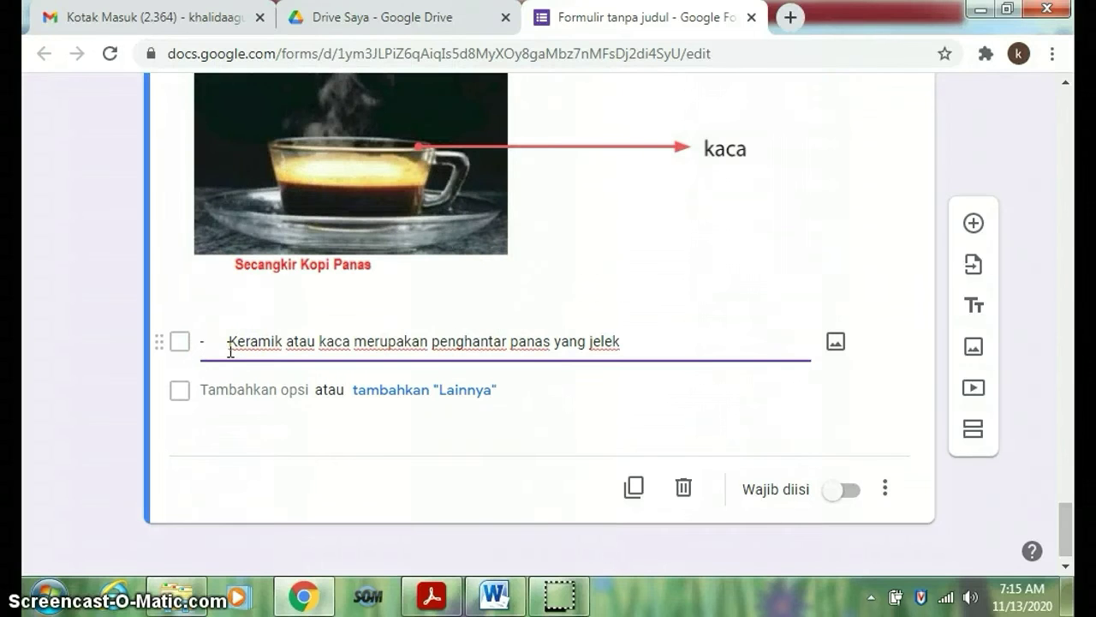
pyautogui.press('BackSpace')
pyautogui.press('BackSpace')
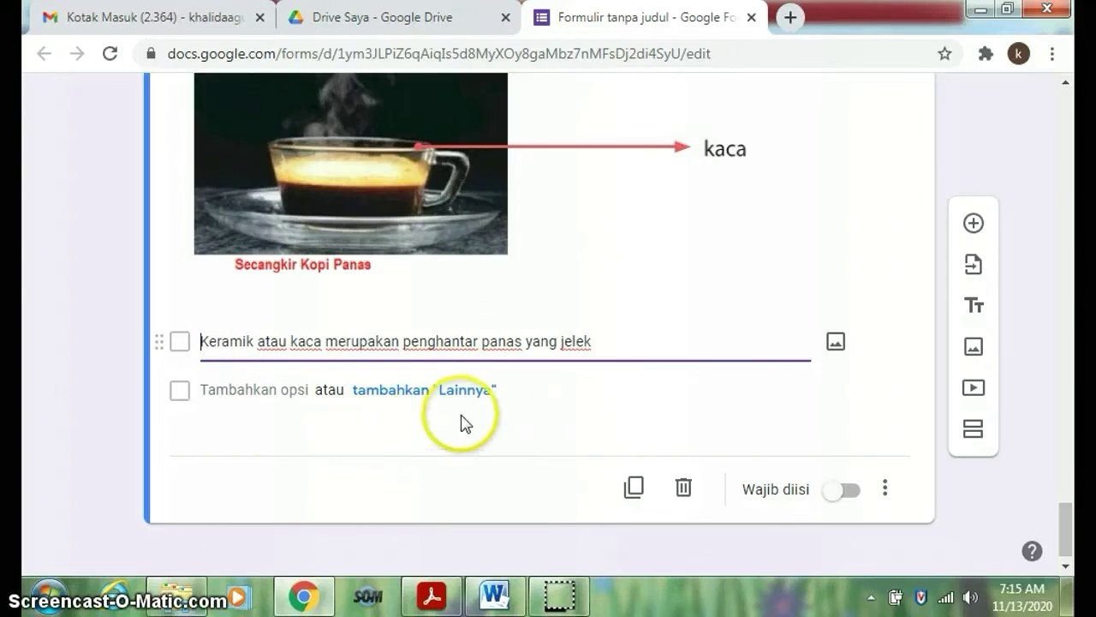
pyautogui.scroll(2, 543, 377)
pyautogui.scroll(-2, 543, 377)
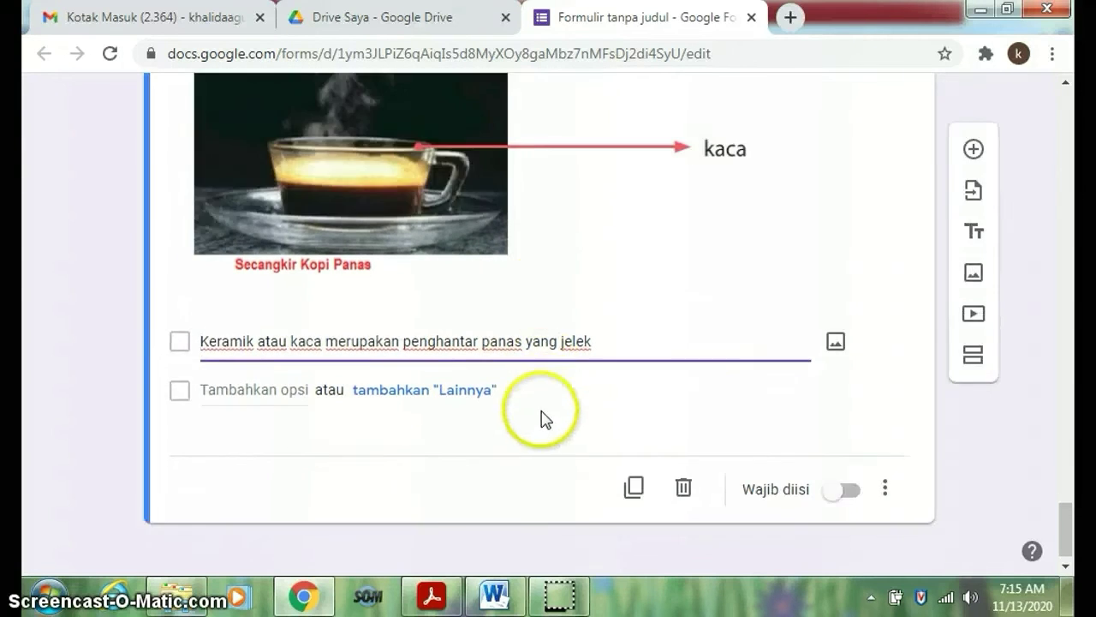
# Step: Switch to Word and copy the answer option "Minum kopi digelas dari stainlestel menyebabkan cairan kopi menyerap aroma logam cangkir"
pyautogui.click(494, 600)
pyautogui.tripleClick(355, 408)
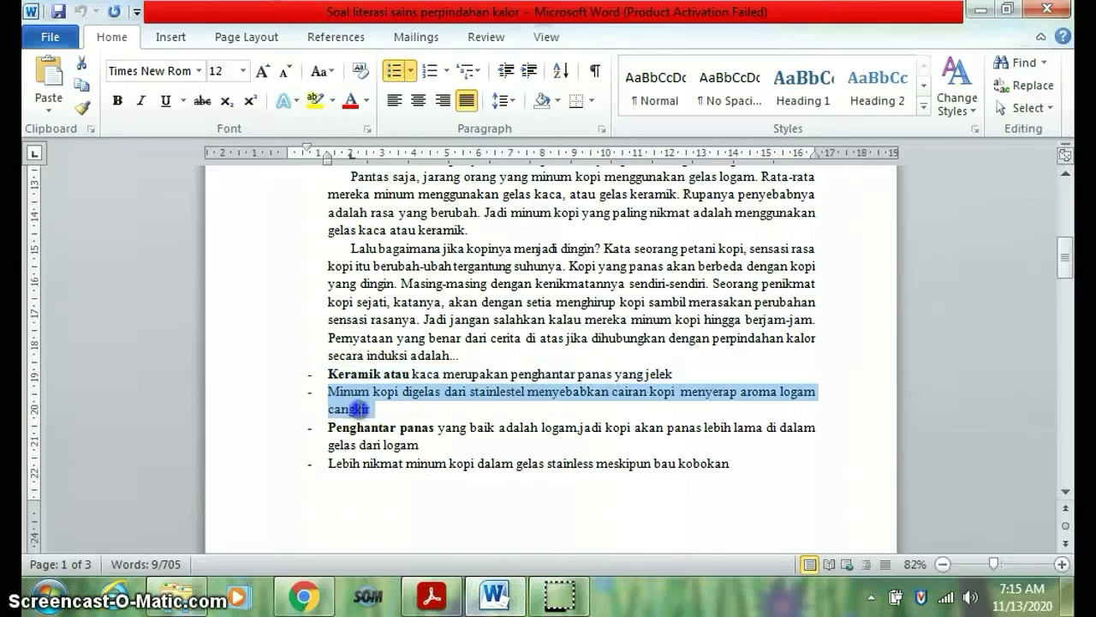
pyautogui.rightClick(359, 411)
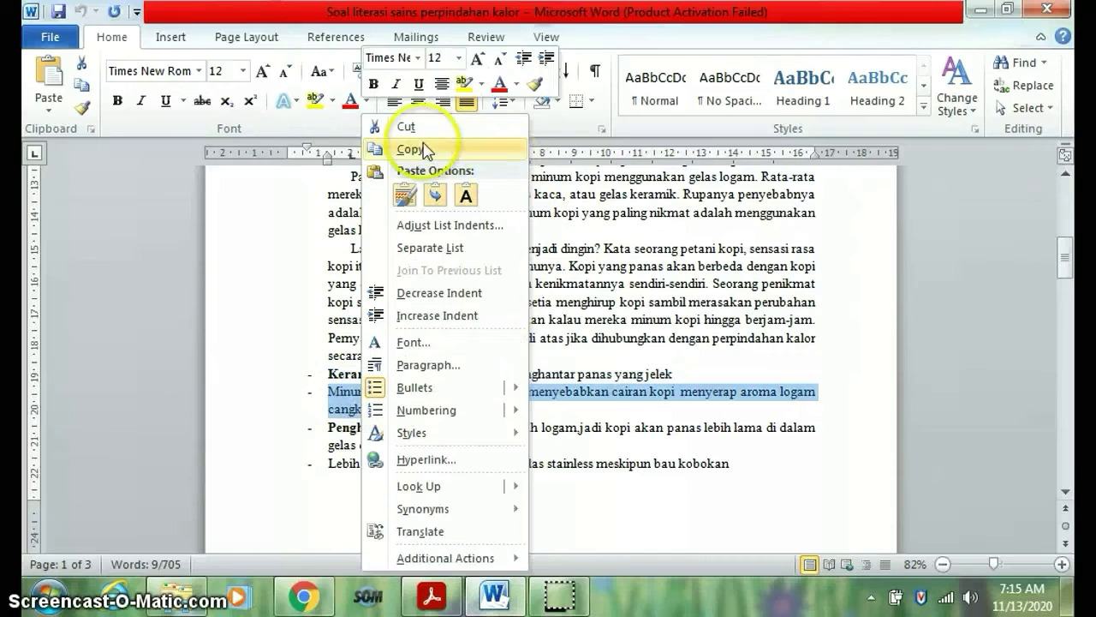
pyautogui.click(415, 146)
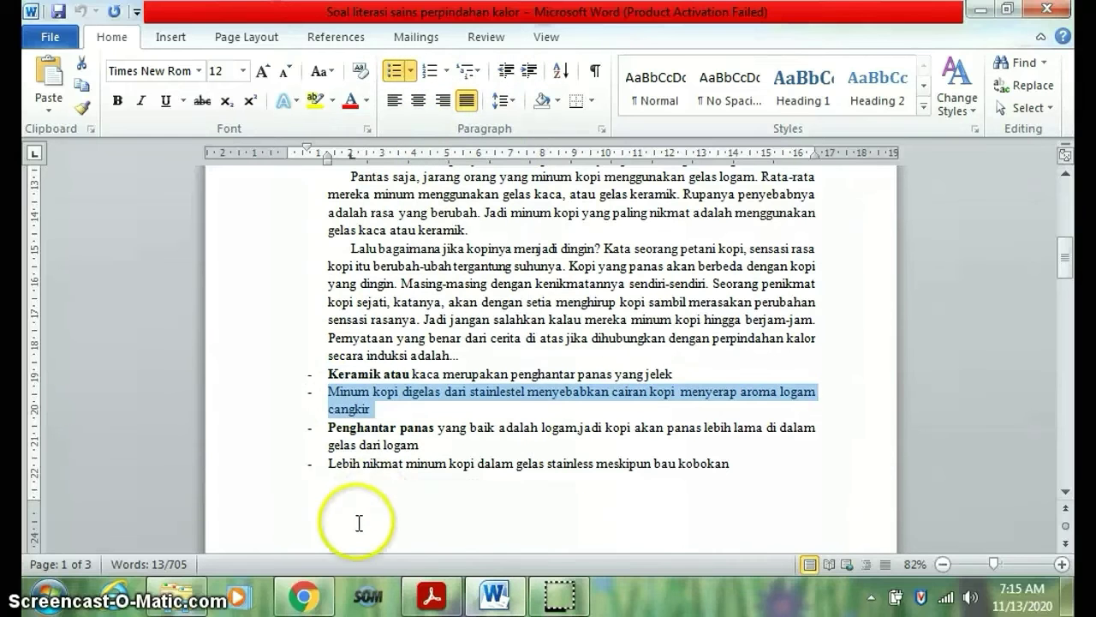
# Step: Back in the Chrome form, add a second option to the coffee question with the copied "Minum kopi digelas" text, without the leading dash
pyautogui.click(301, 596)
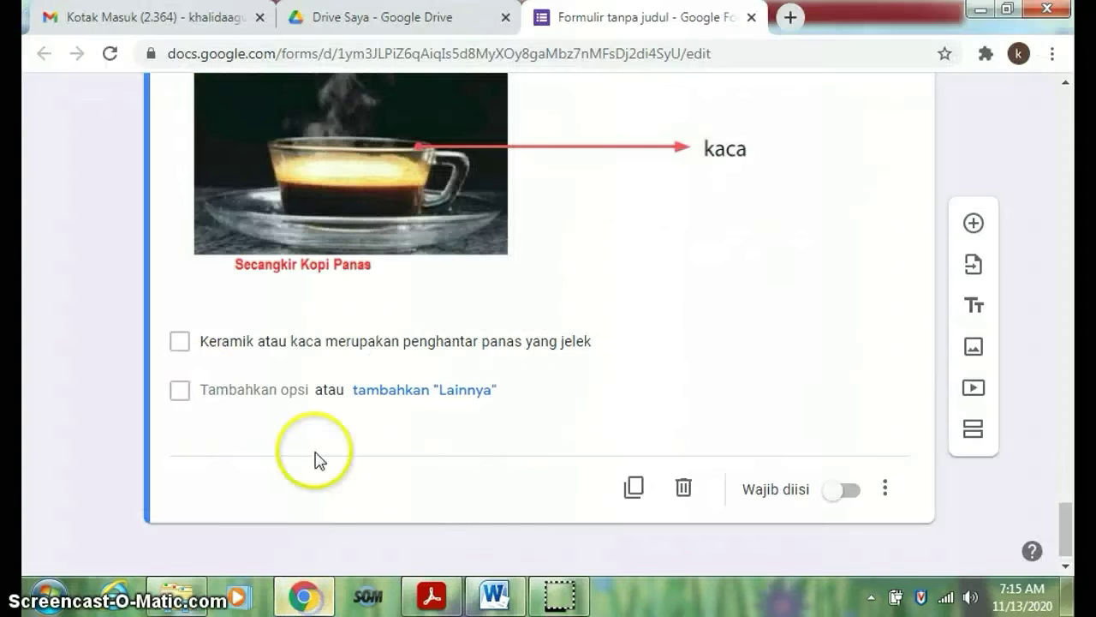
pyautogui.click(206, 387)
pyautogui.rightClick(206, 391)
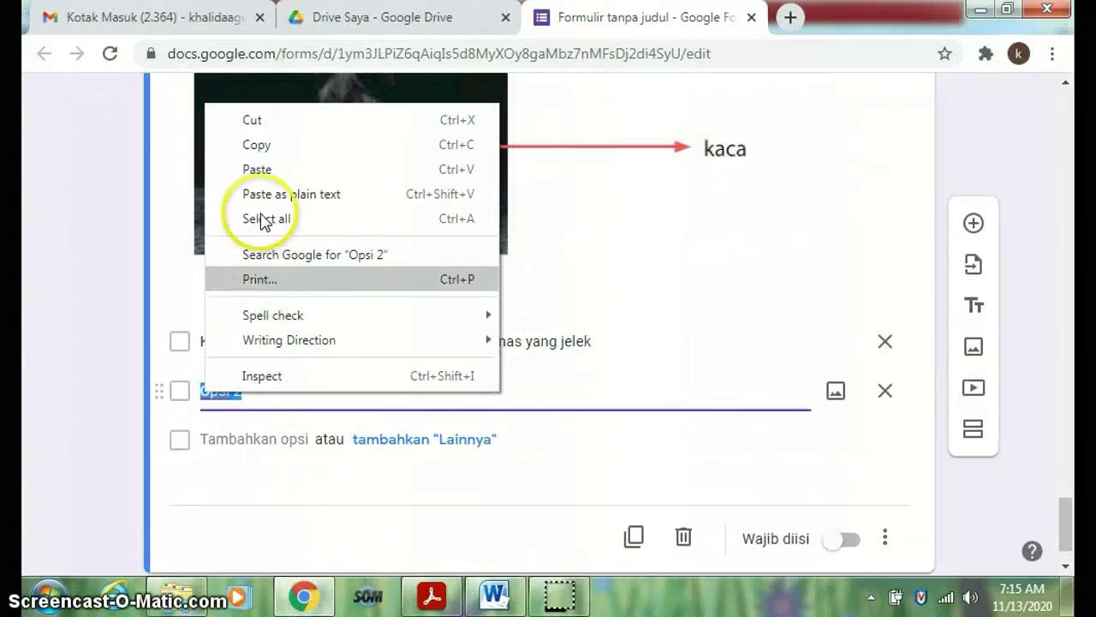
pyautogui.click(260, 175)
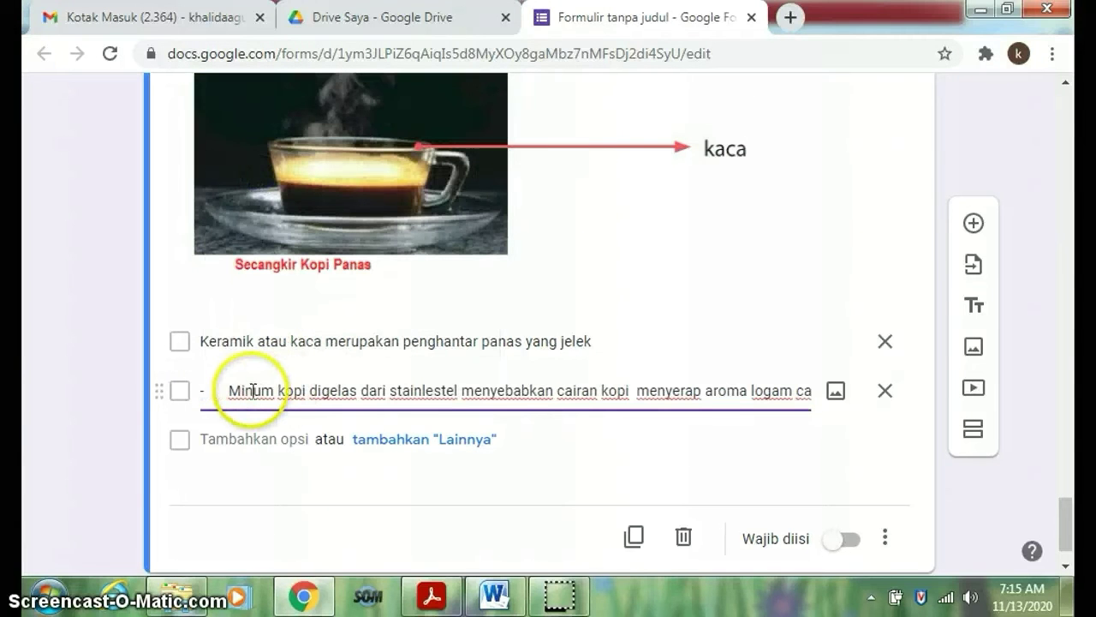
pyautogui.press('BackSpace')
pyautogui.press('BackSpace')
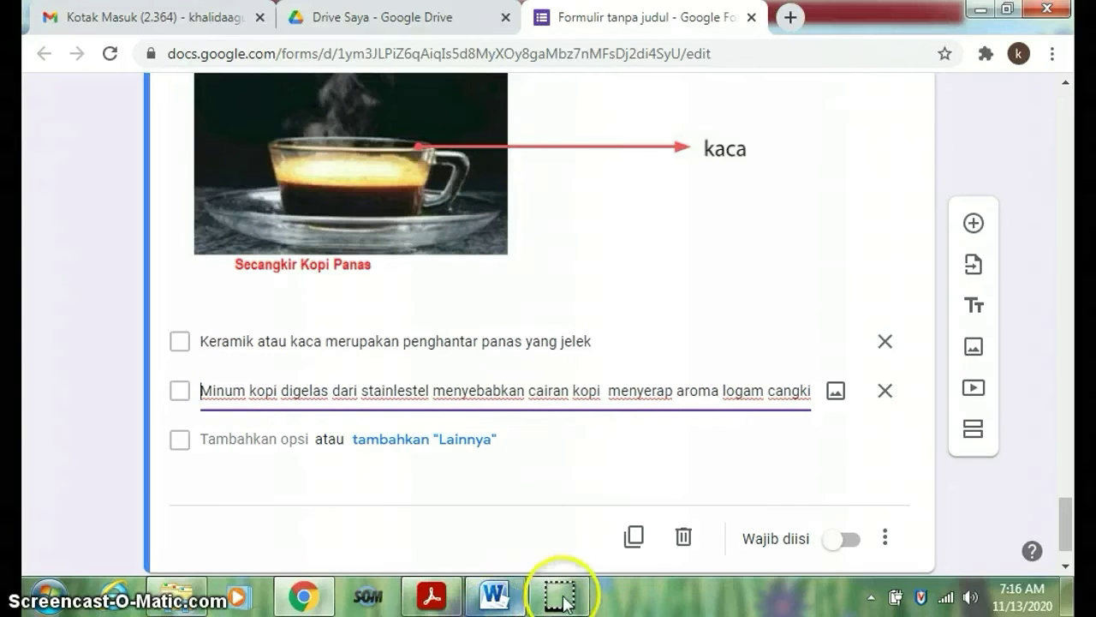
# Step: Switch to Word and copy the answer option "Penghantar panas yang baik adalah logam,jadi kopi akan panas lebih lama di dalam gelas dari logam"
pyautogui.click(496, 595)
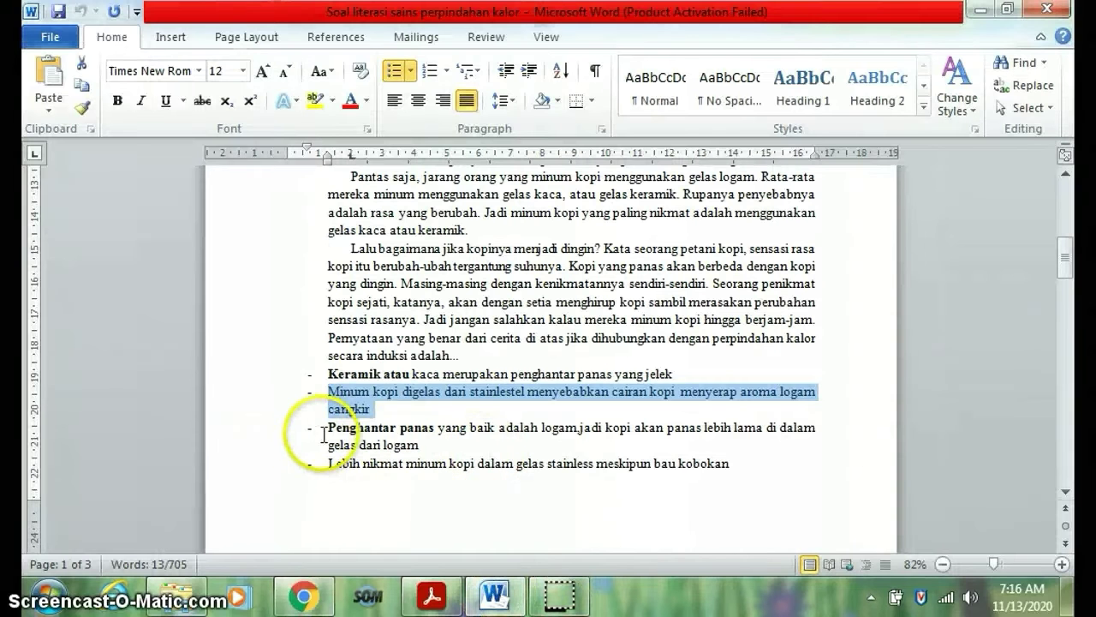
pyautogui.moveTo(323, 435); pyautogui.dragTo(387, 443)
pyautogui.rightClick(406, 449)
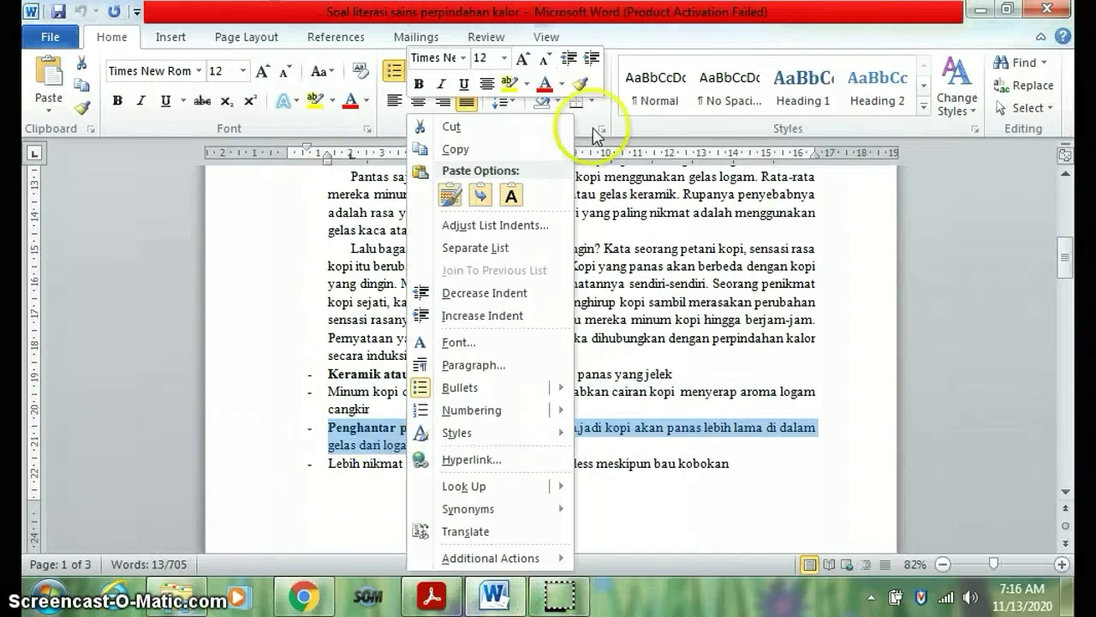
pyautogui.click(460, 154)
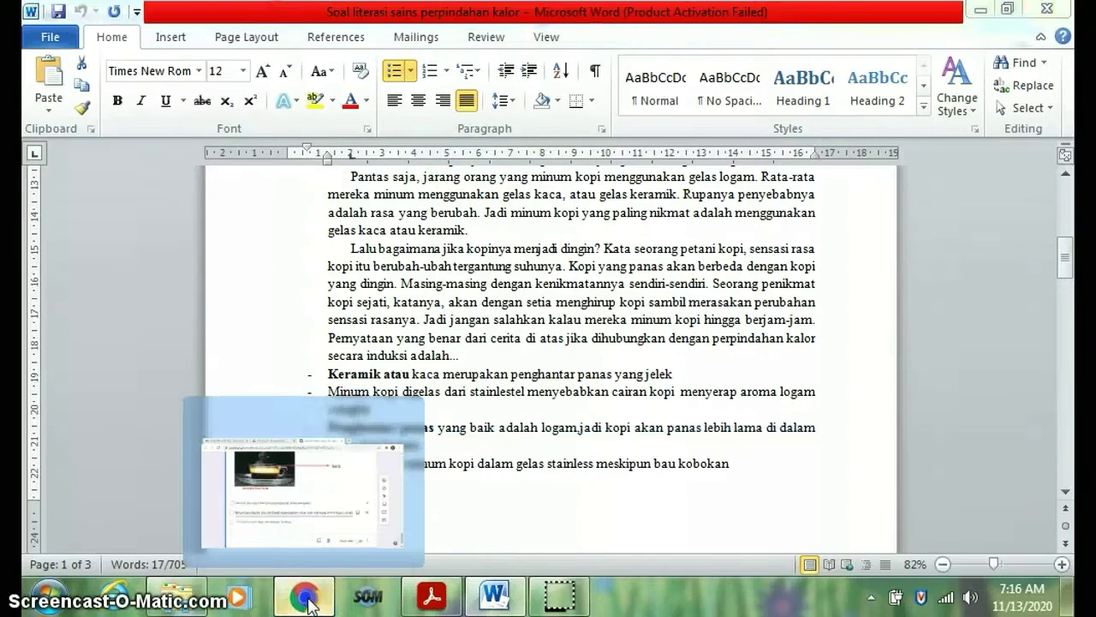
# Step: Back in the Chrome form, add a third option with the copied "Penghantar panas yang baik" text, without the leading dash
pyautogui.click(314, 605)
pyautogui.click(209, 440)
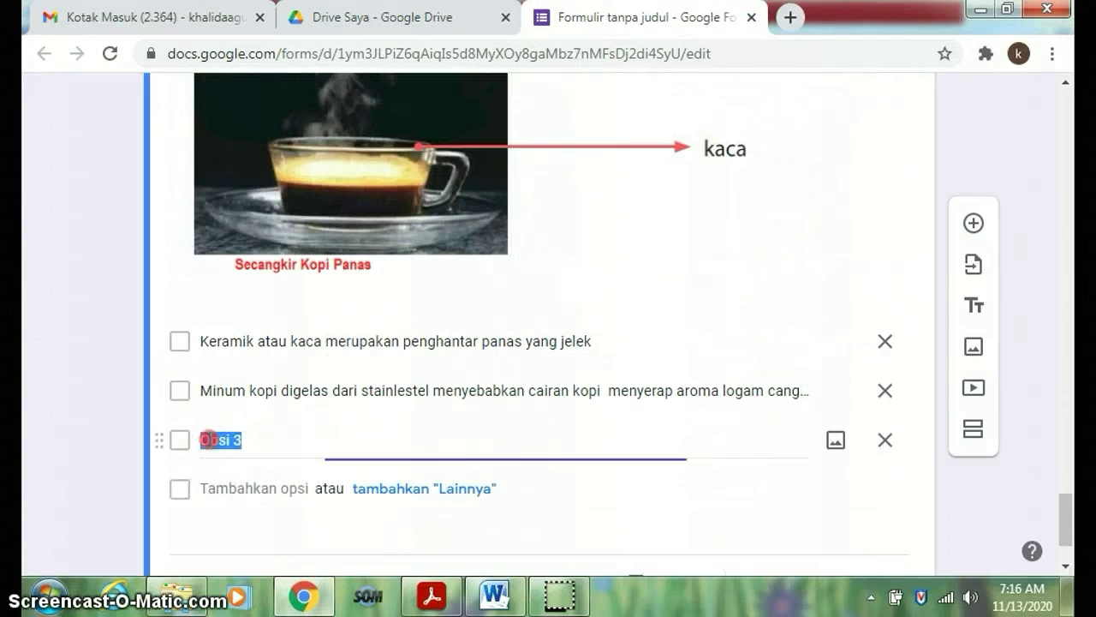
pyautogui.rightClick(209, 440)
pyautogui.click(260, 218)
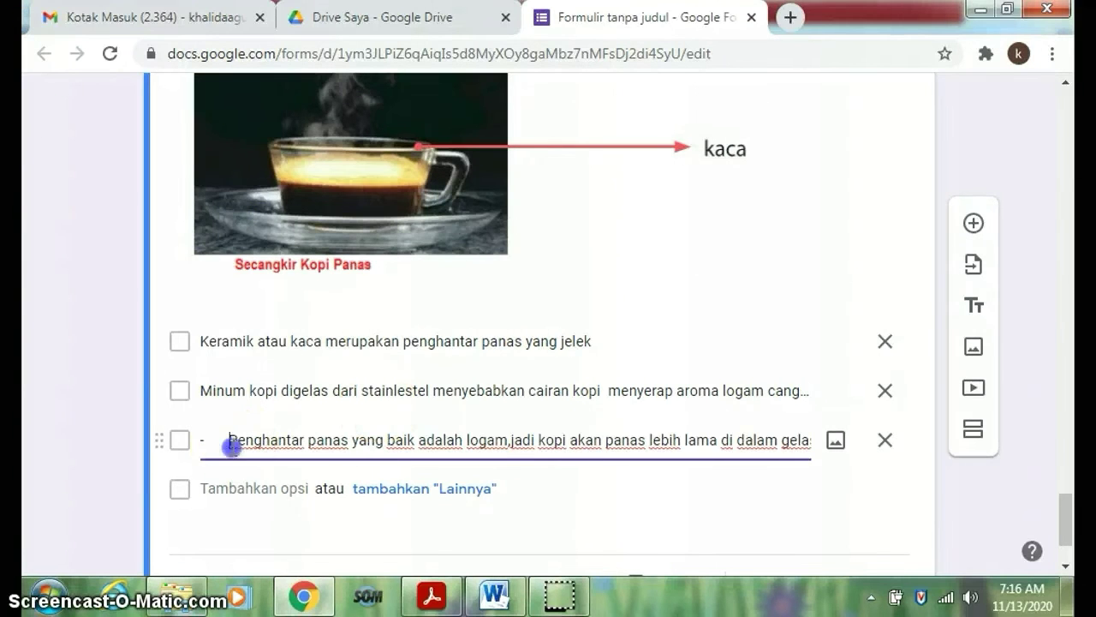
pyautogui.press('BackSpace')
pyautogui.press('BackSpace')
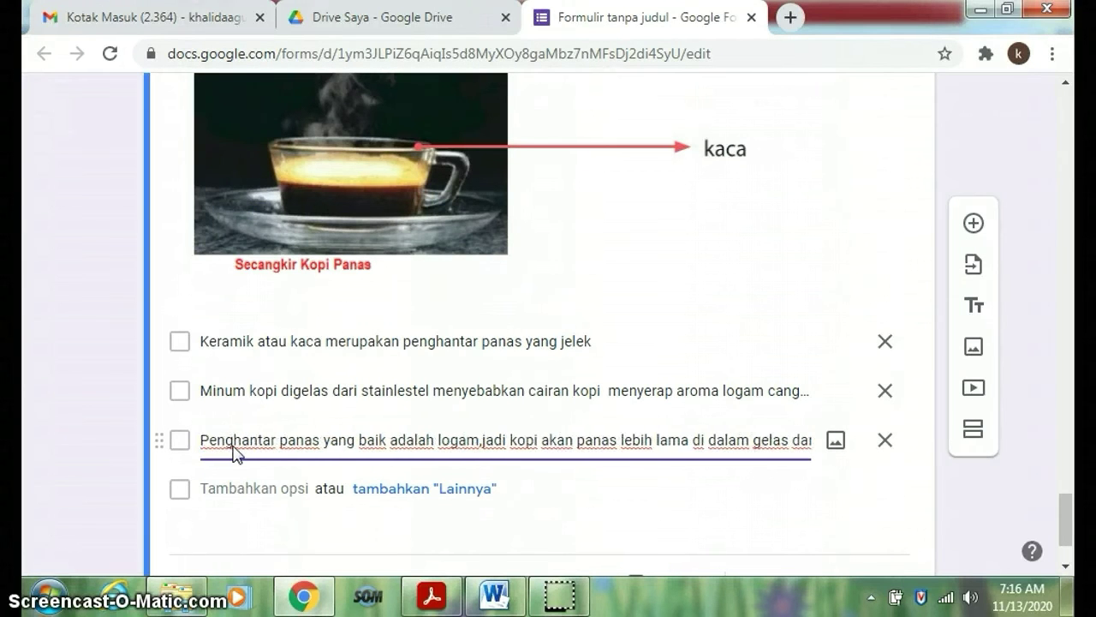
# Step: Switch to Word and copy the answer option "Lebih nikmat minum kopi dalam gelas stainless meskipun bau kobokan"
pyautogui.scroll(-1, 440, 403)
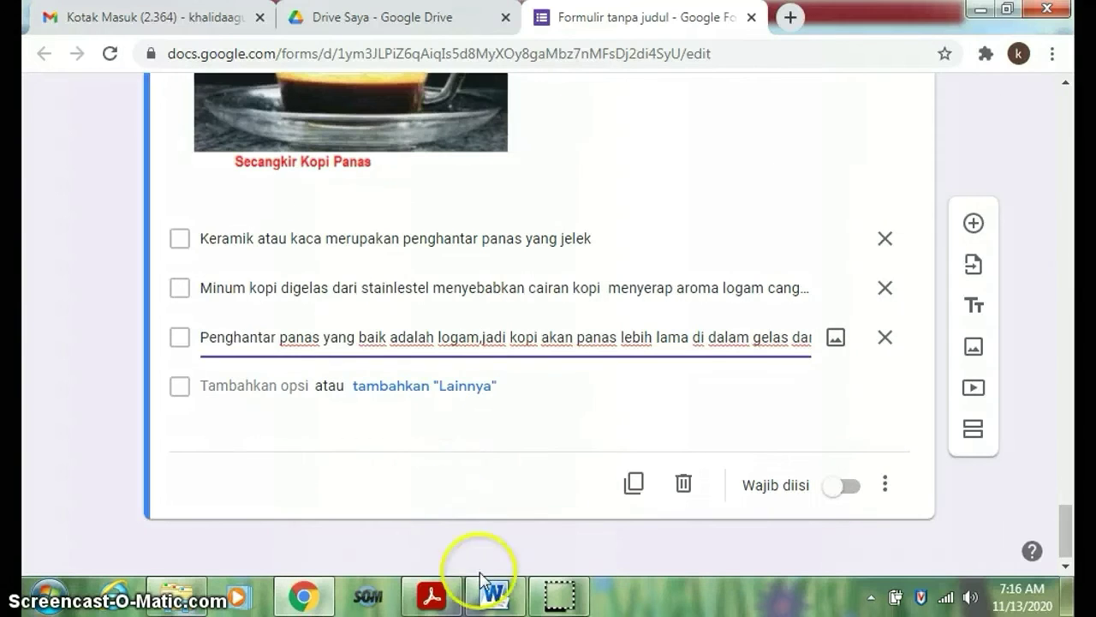
pyautogui.moveTo(494, 597)
pyautogui.click(494, 536)
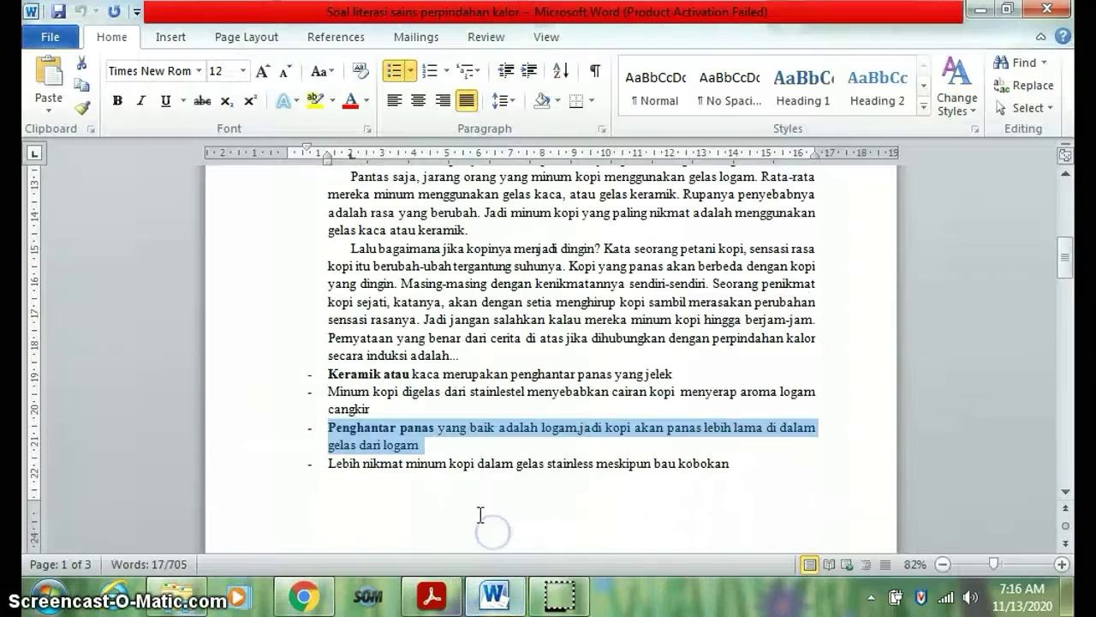
pyautogui.moveTo(328, 463); pyautogui.dragTo(728, 464)
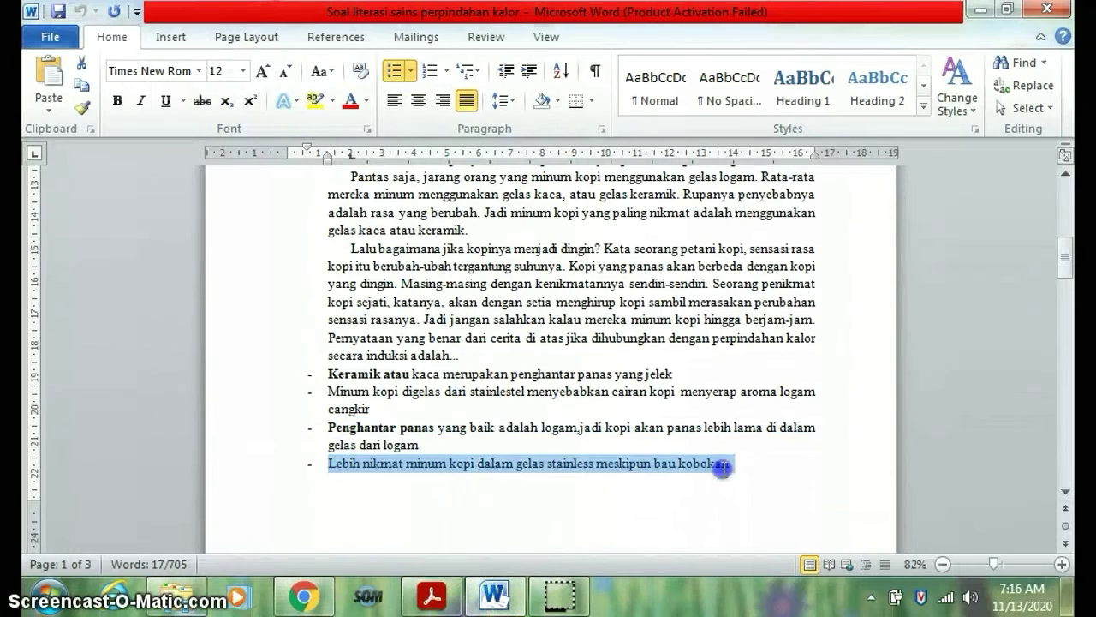
pyautogui.rightClick(572, 469)
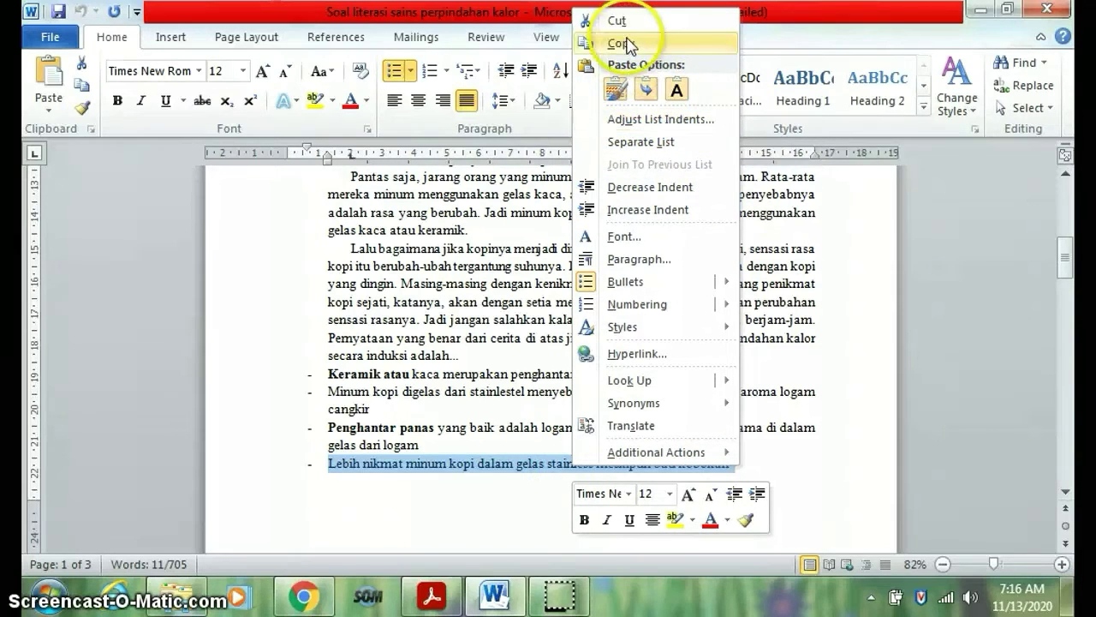
pyautogui.click(618, 42)
# Step: Back in the Chrome form, add a fourth option with the copied "Lebih nikmat minum kopi" text, without the leading dash
pyautogui.click(300, 597)
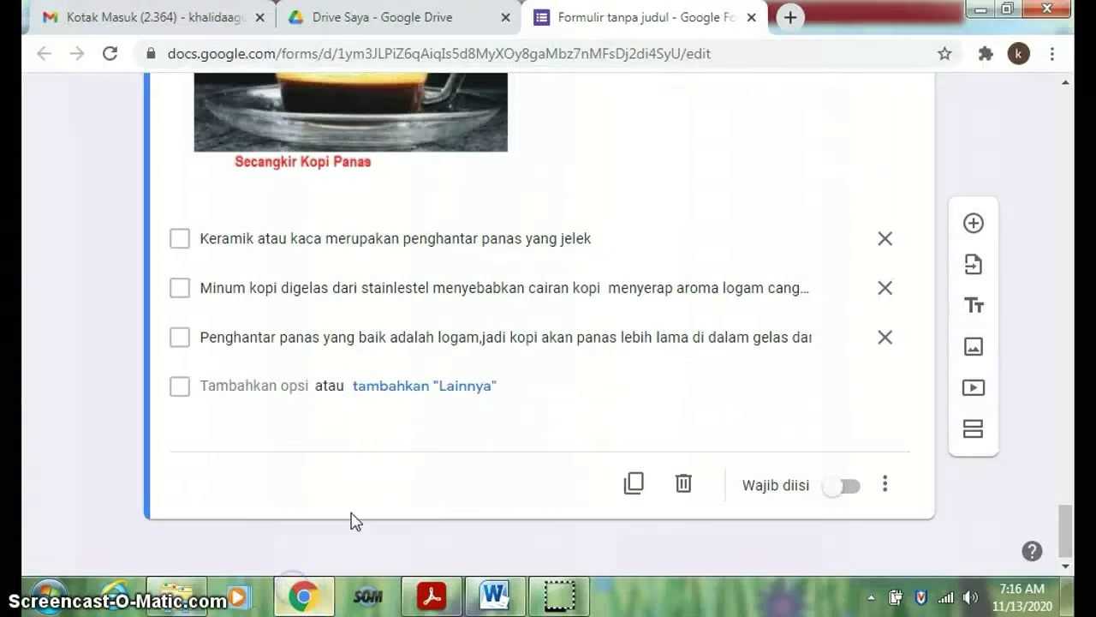
pyautogui.click(207, 387)
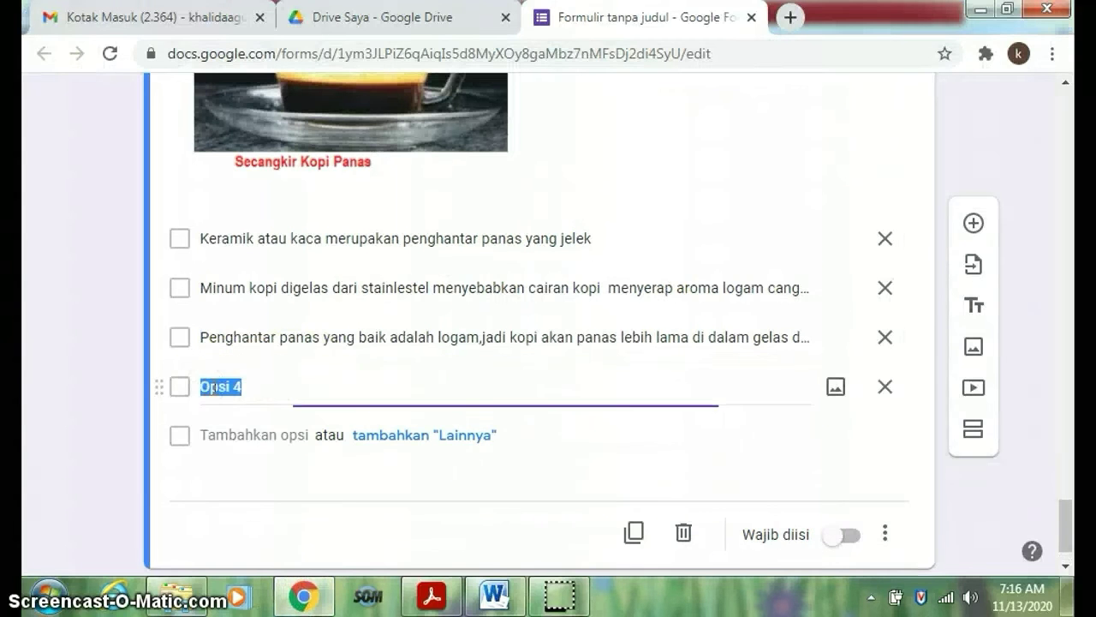
pyautogui.rightClick(214, 391)
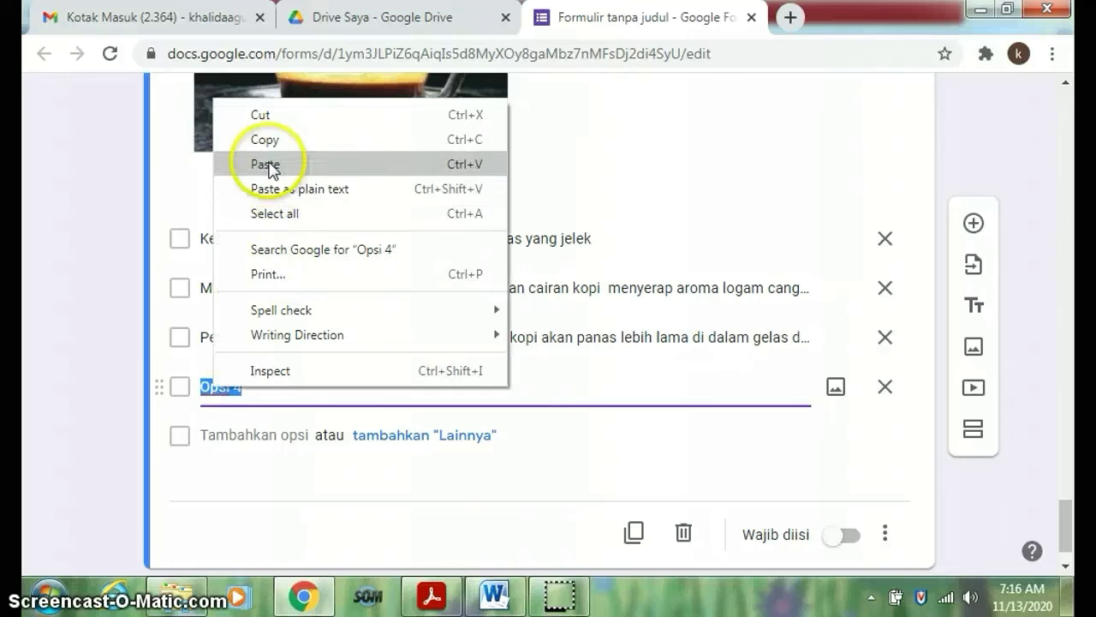
pyautogui.click(262, 164)
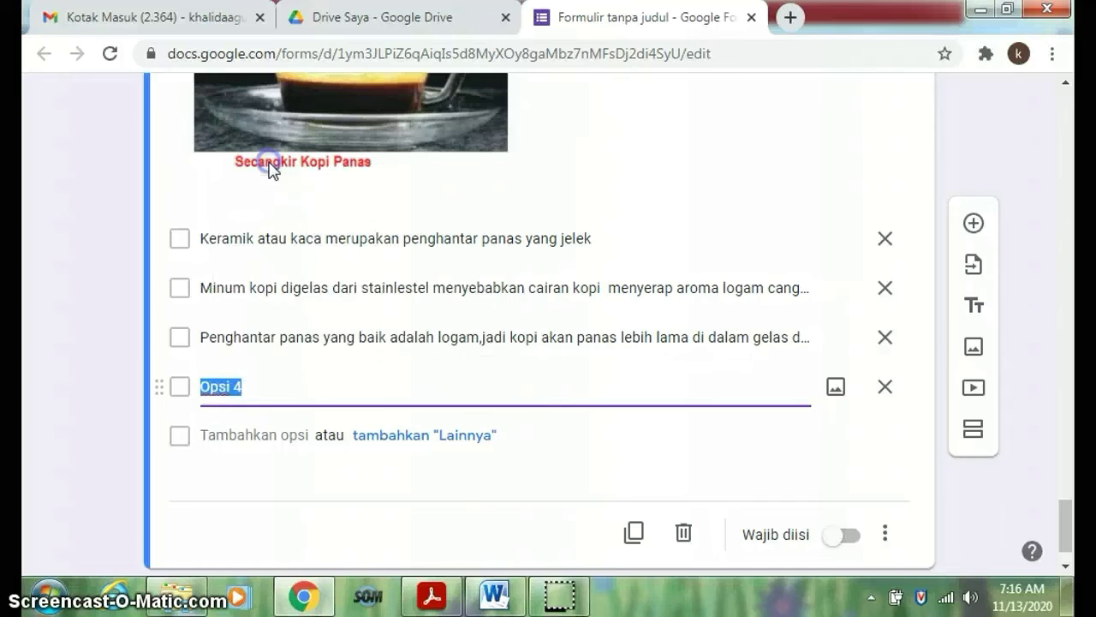
pyautogui.click(231, 388)
pyautogui.press('BackSpace')
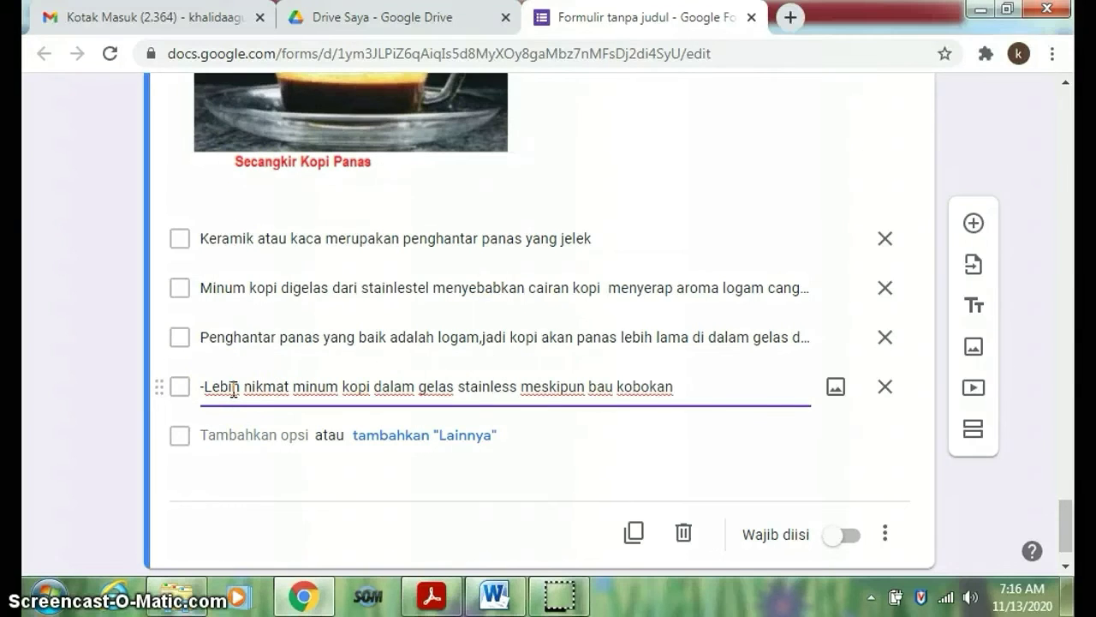
pyautogui.press('BackSpace')
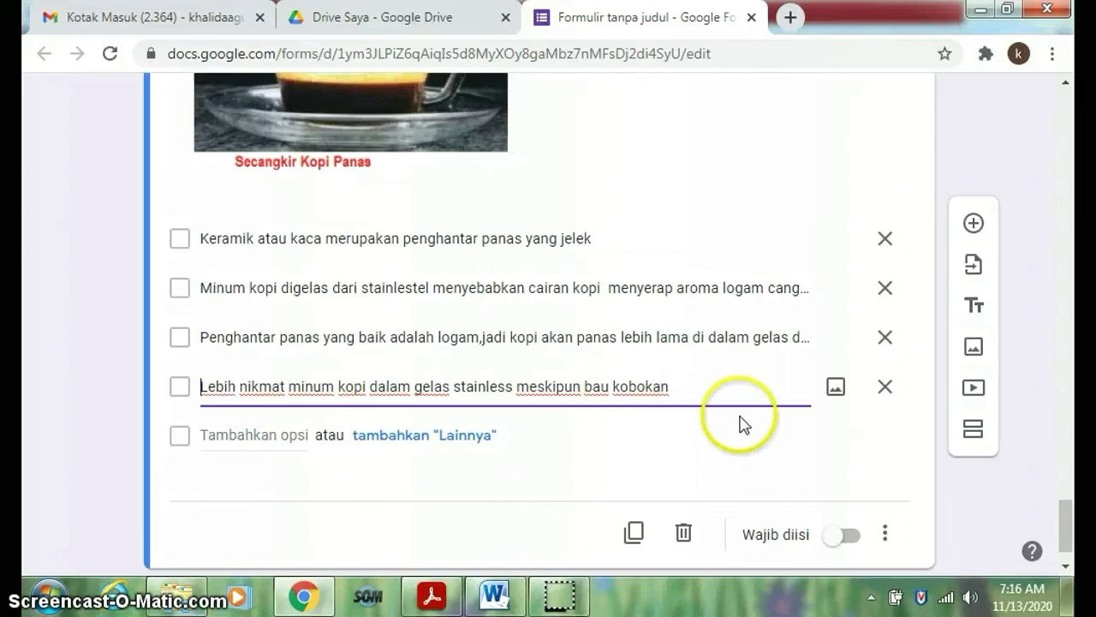
# Step: Review the whole coffee question in the Soal Latihan section, including its story text, image, answer options and question type
pyautogui.scroll(3, 741, 423)
pyautogui.scroll(2, 742, 418)
pyautogui.scroll(-5, 740, 416)
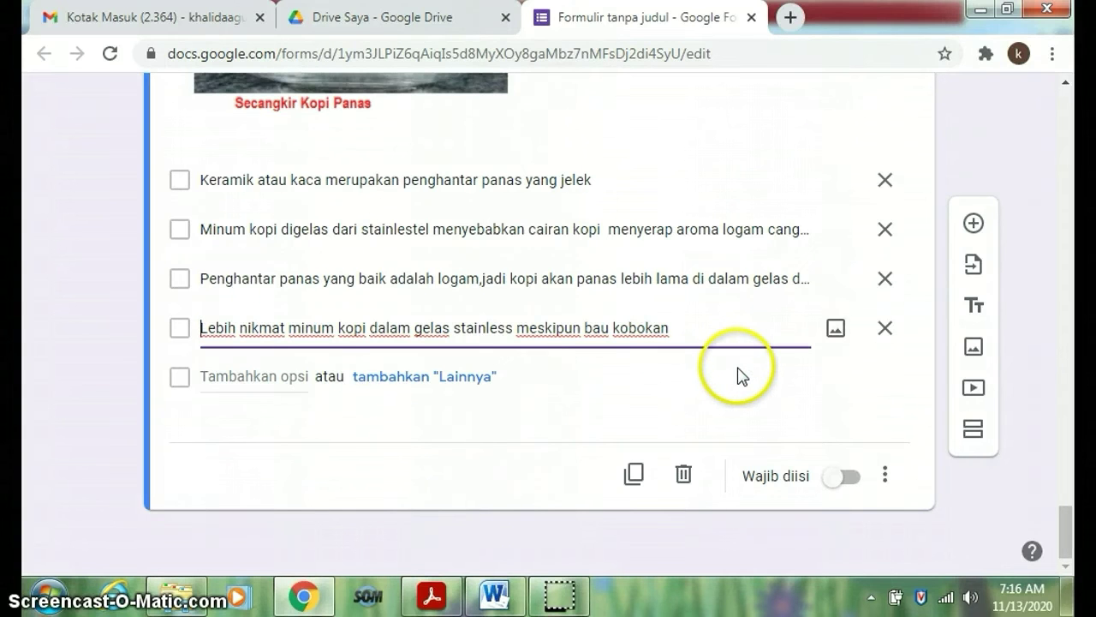
pyautogui.scroll(8, 741, 374)
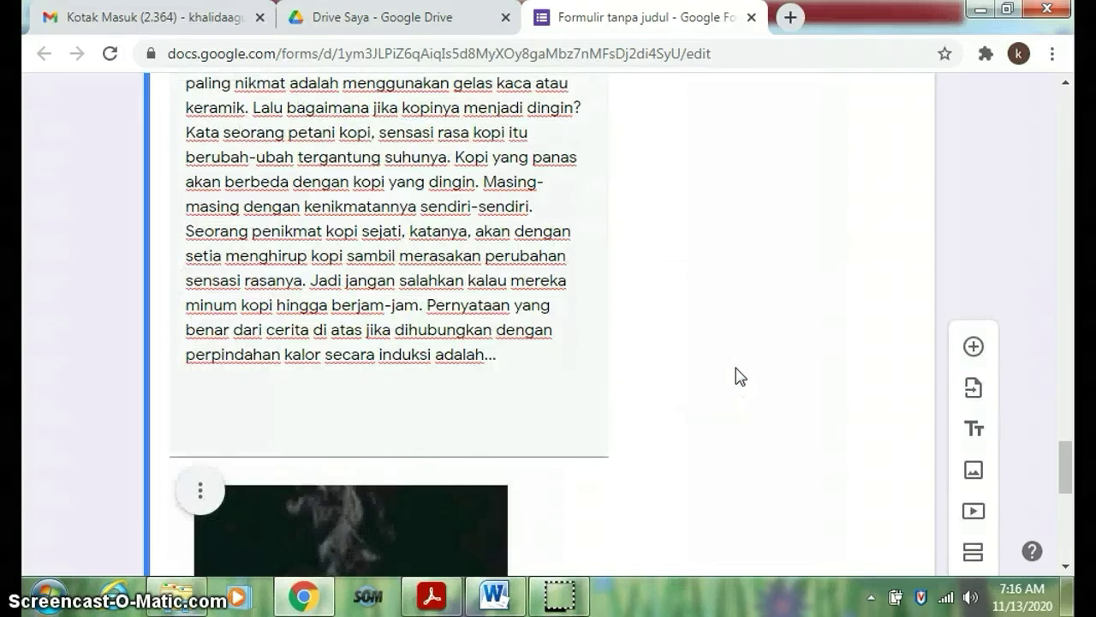
pyautogui.scroll(6, 740, 375)
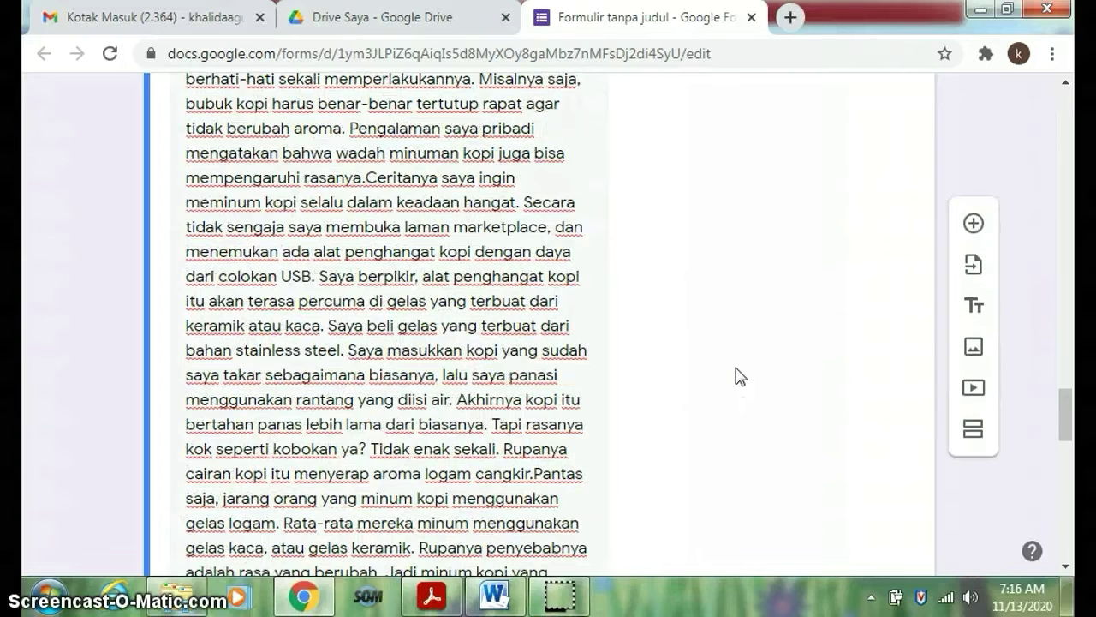
pyautogui.scroll(-10, 740, 375)
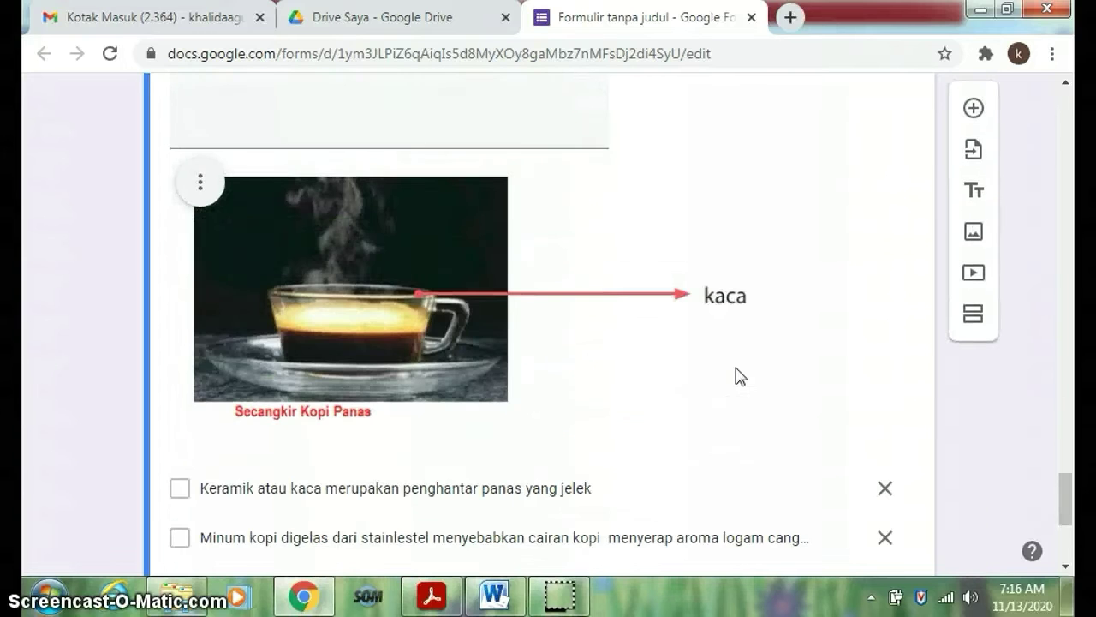
pyautogui.scroll(-2, 740, 375)
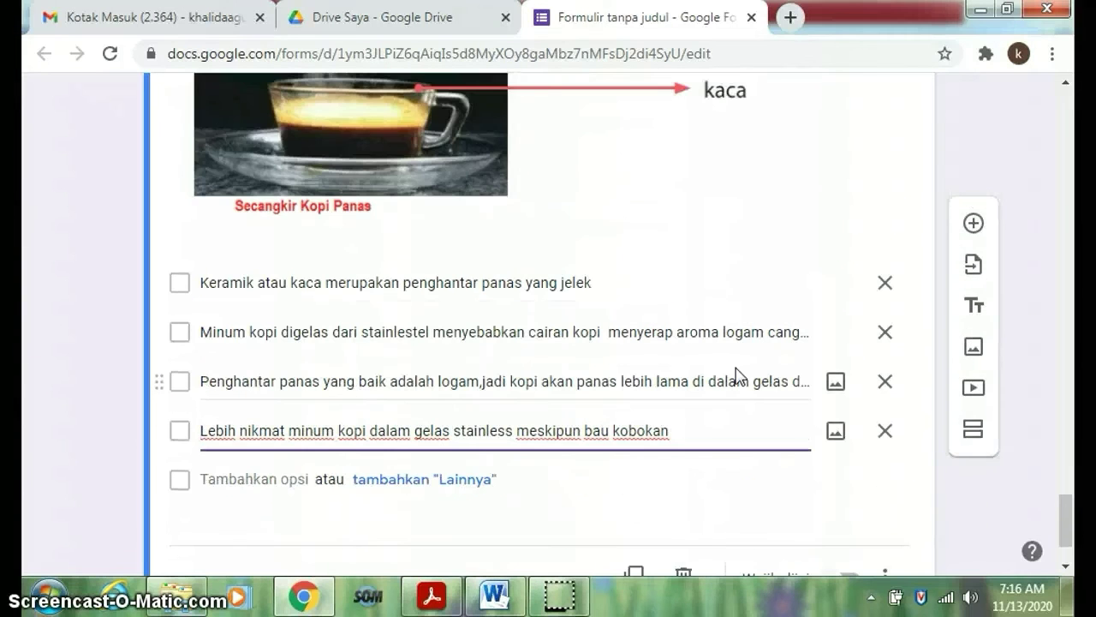
pyautogui.scroll(15, 738, 369)
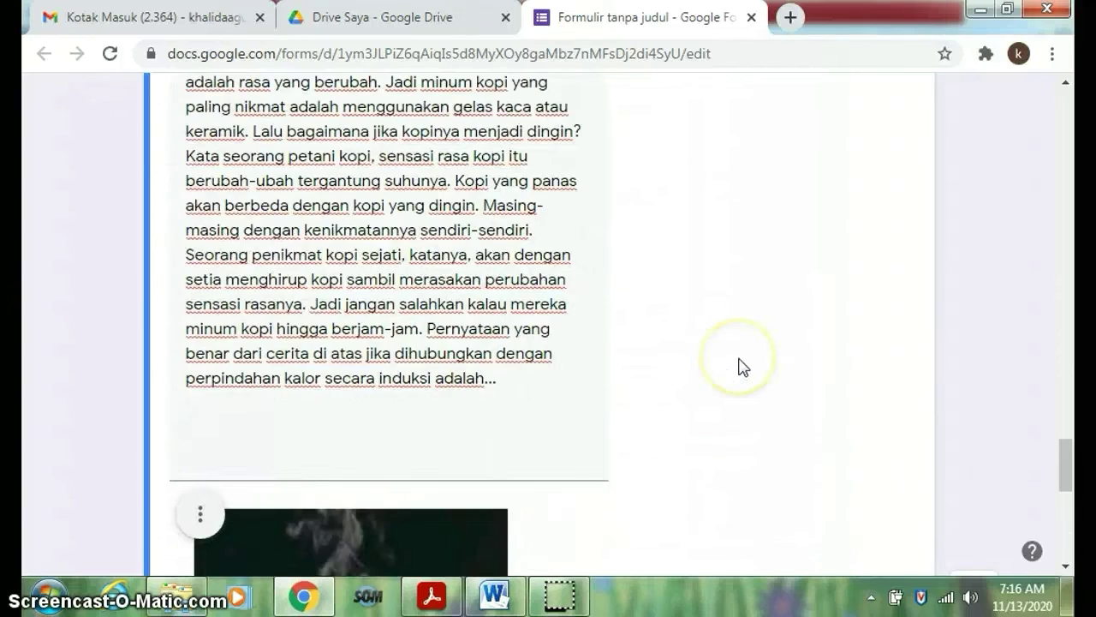
pyautogui.scroll(4, 740, 368)
pyautogui.click(771, 455)
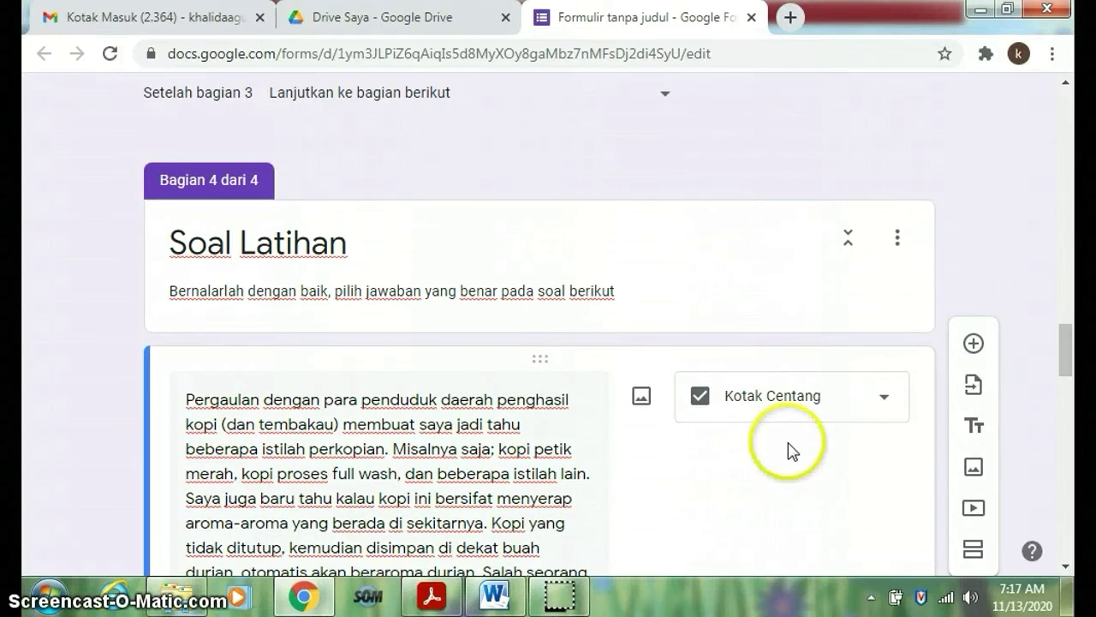
# Step: Examine the question types available for the coffee question and look through its story text and answer options
pyautogui.click(887, 401)
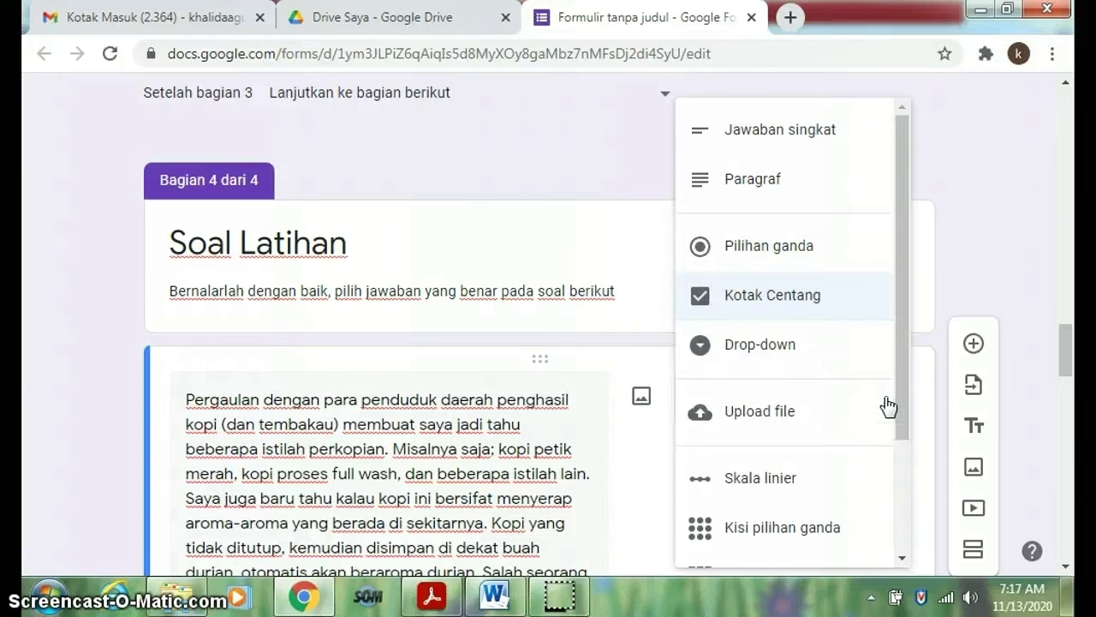
pyautogui.click(647, 471)
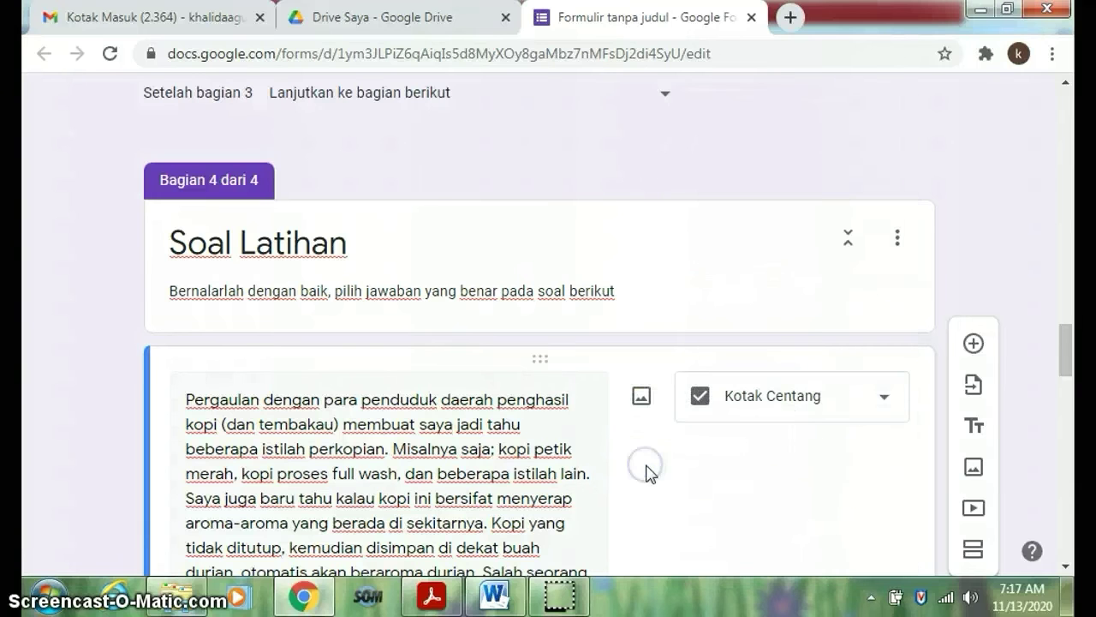
pyautogui.scroll(-10, 728, 461)
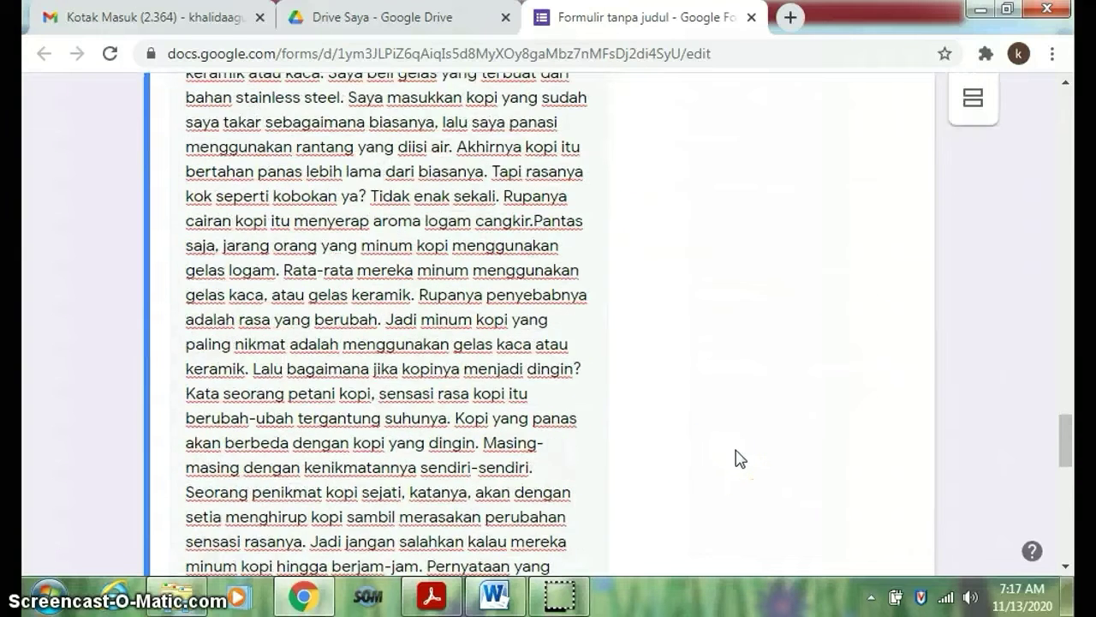
pyautogui.scroll(-1, 740, 459)
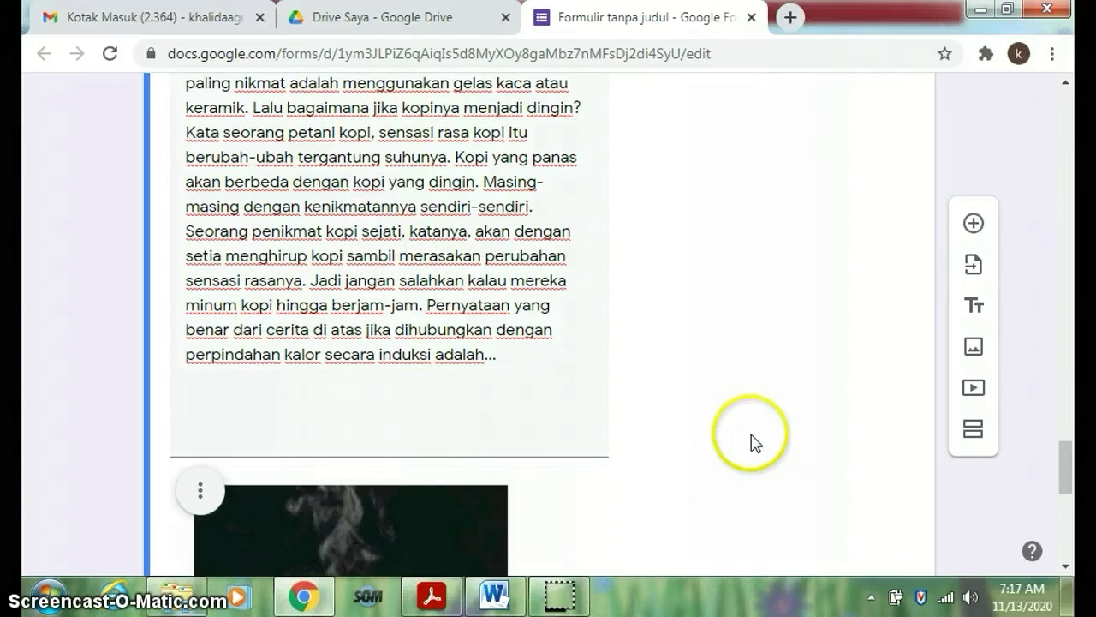
pyautogui.scroll(-3, 752, 437)
pyautogui.scroll(-5, 754, 440)
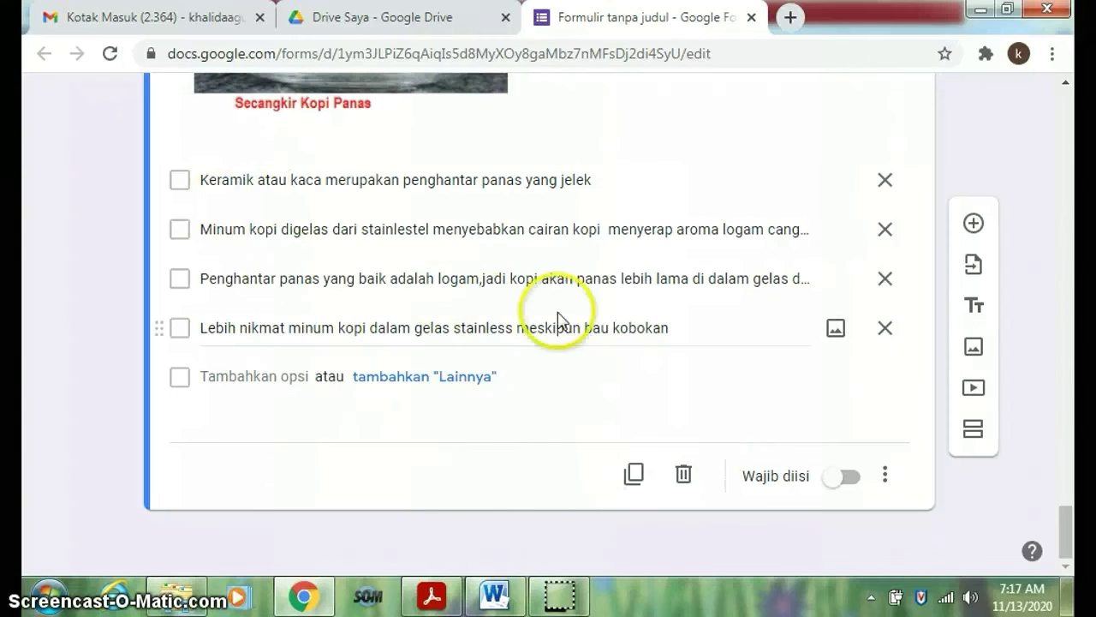
# Step: Turn the form into a quiz with "Jadikan ini sebagai kuis" in the form settings and save the change
pyautogui.scroll(10, 839, 349)
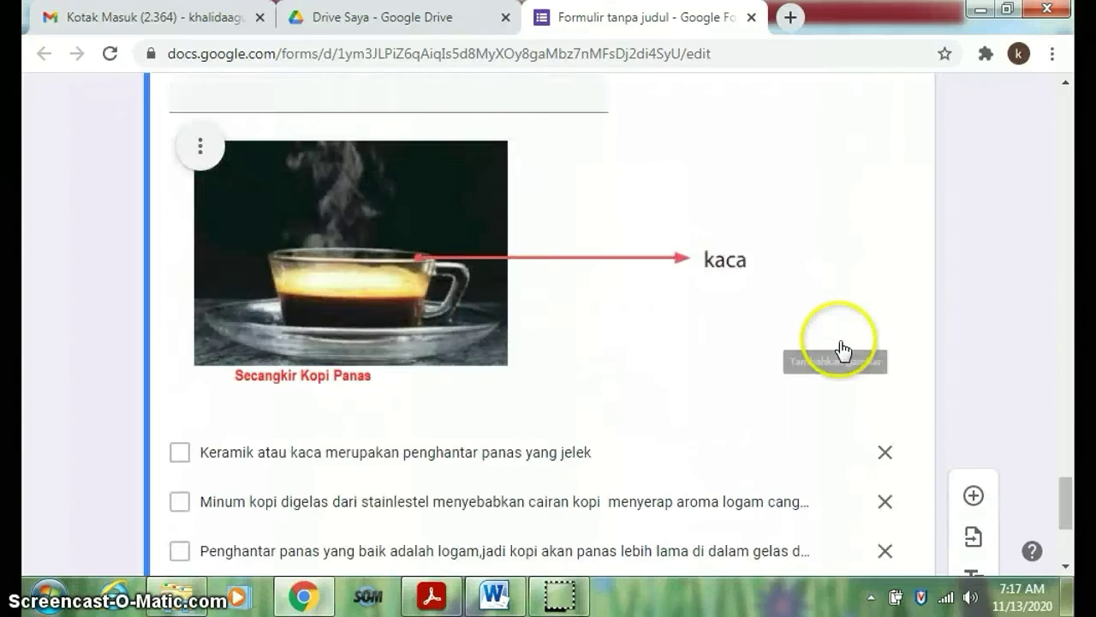
pyautogui.scroll(20, 841, 348)
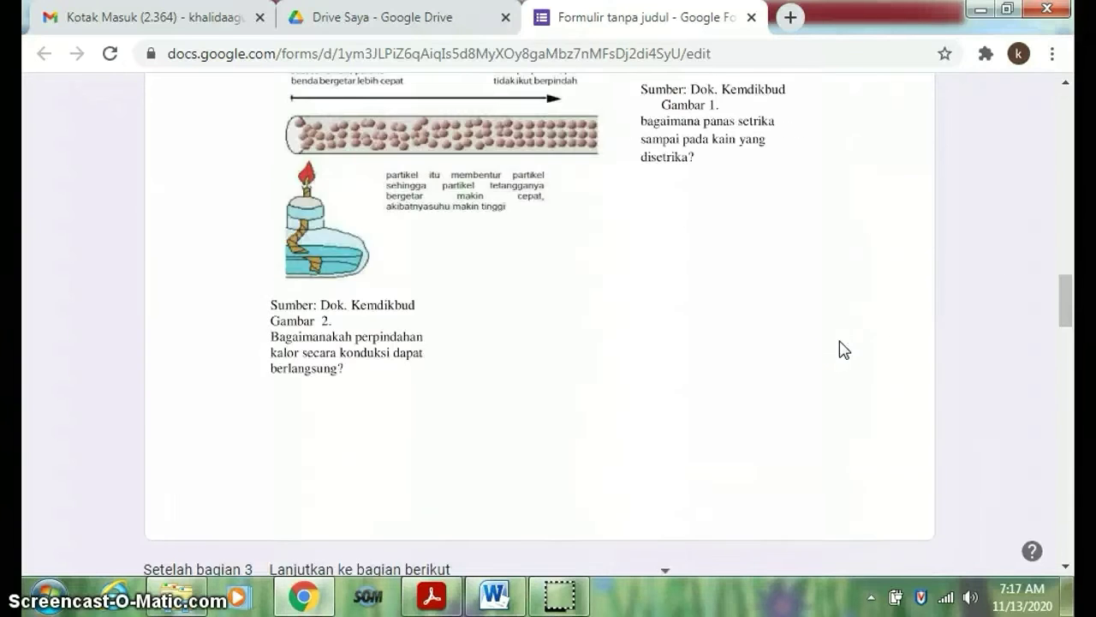
pyautogui.scroll(10, 840, 348)
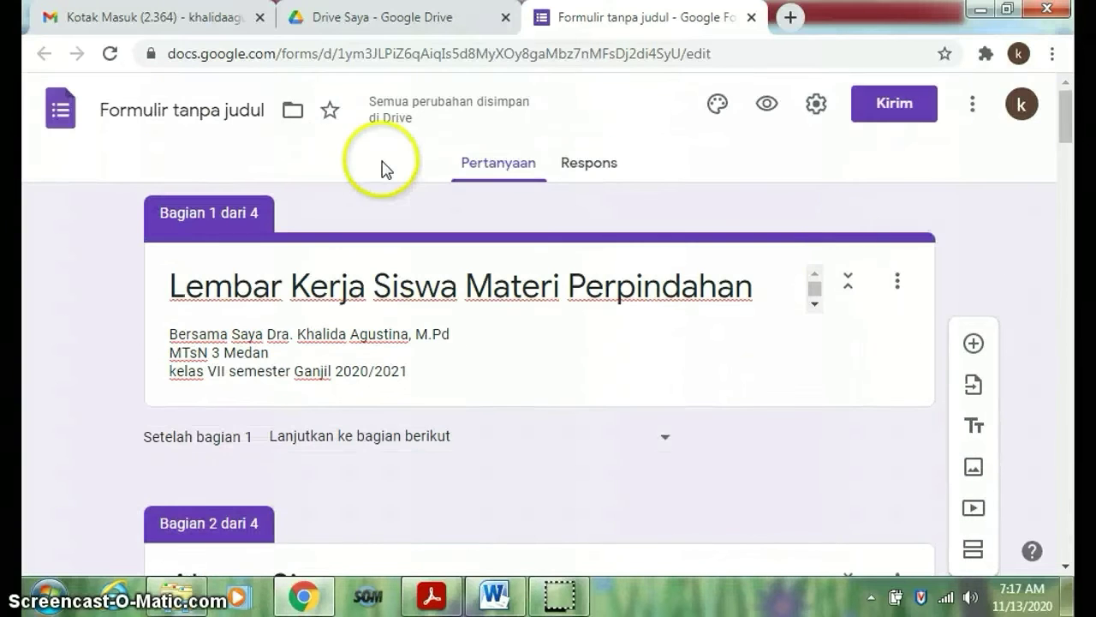
pyautogui.click(816, 108)
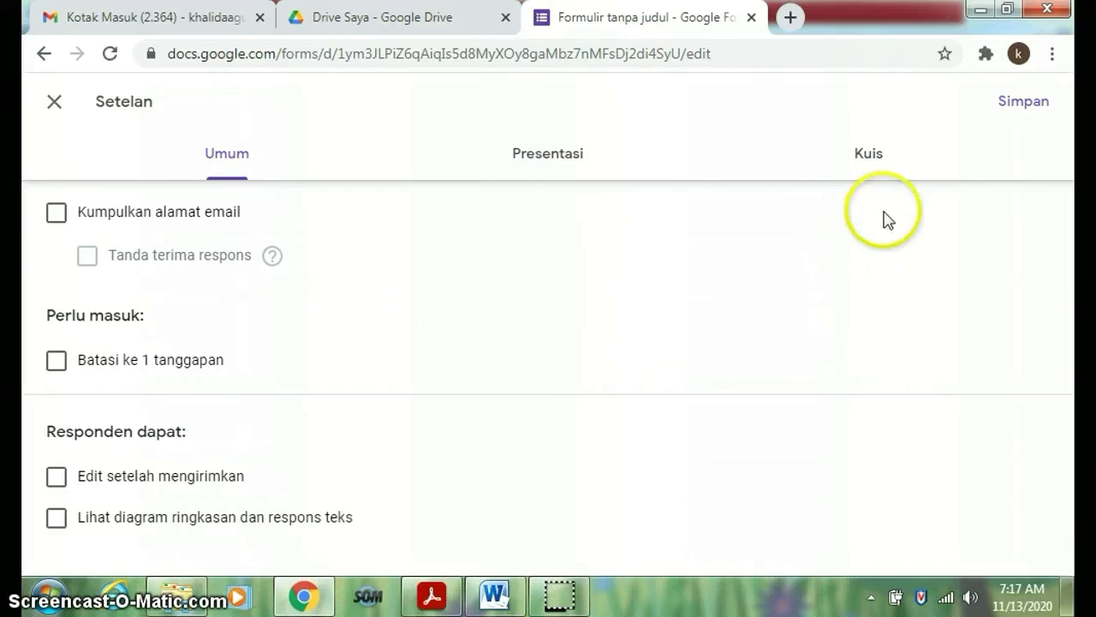
pyautogui.click(872, 162)
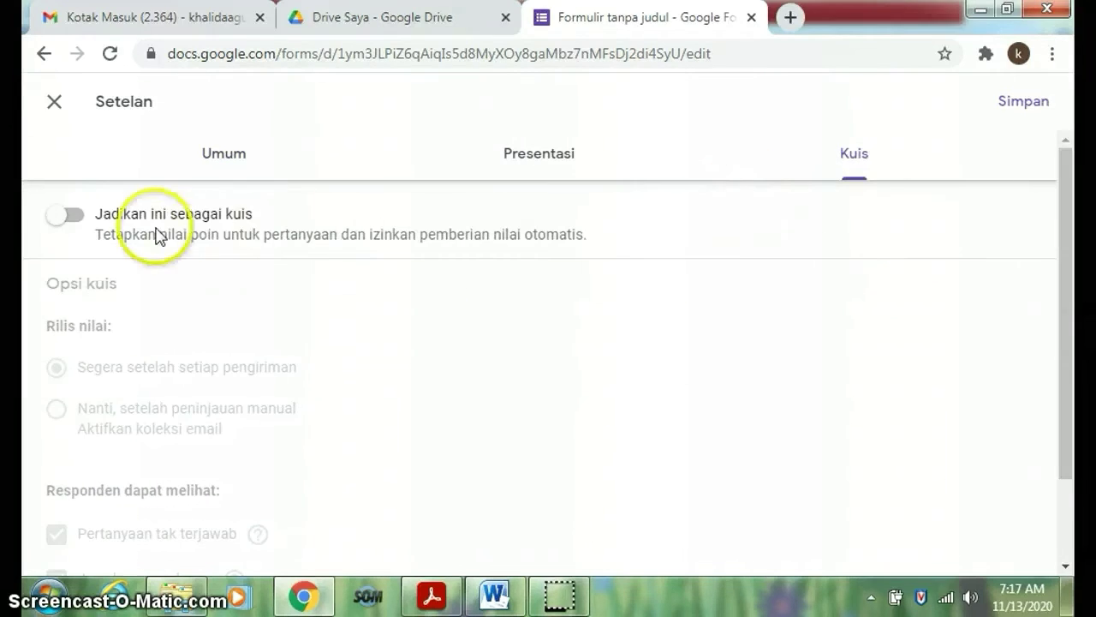
pyautogui.click(64, 216)
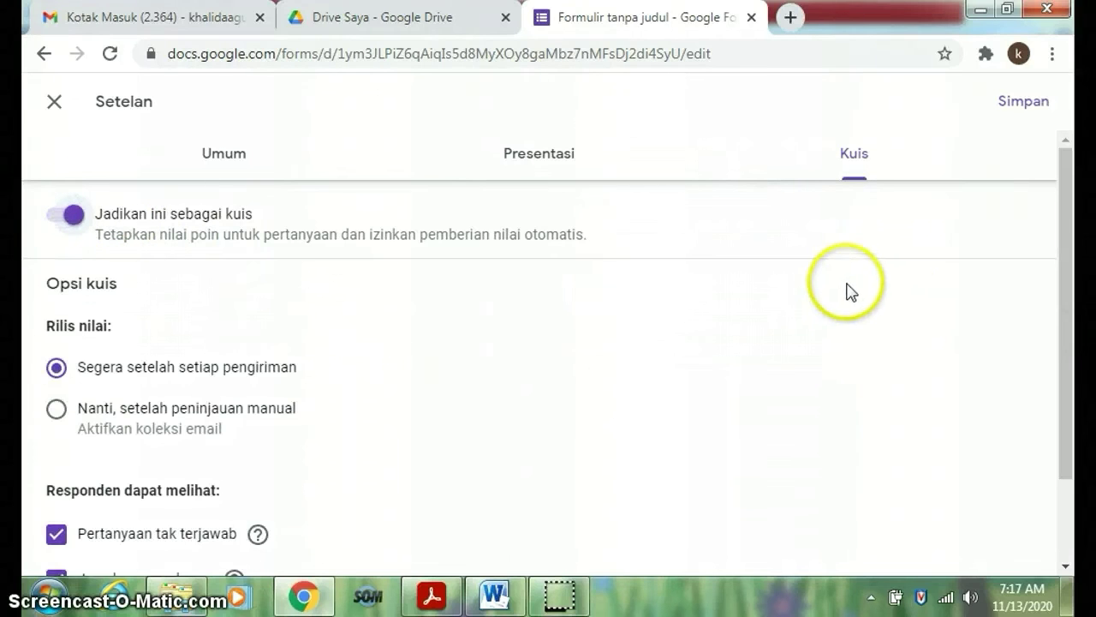
pyautogui.scroll(-1, 843, 290)
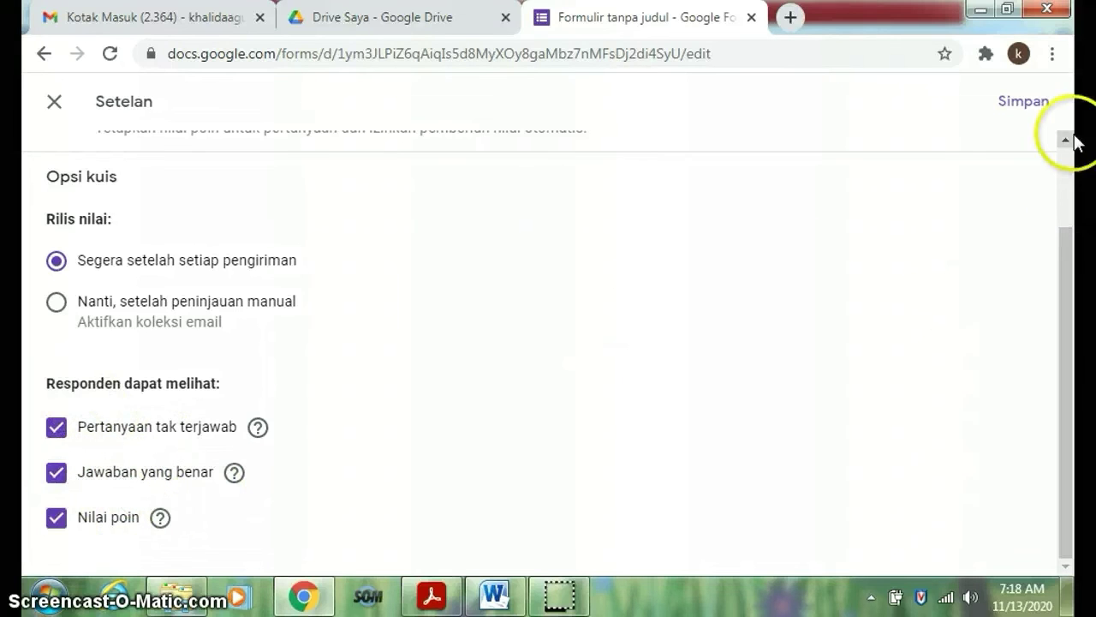
pyautogui.click(1024, 102)
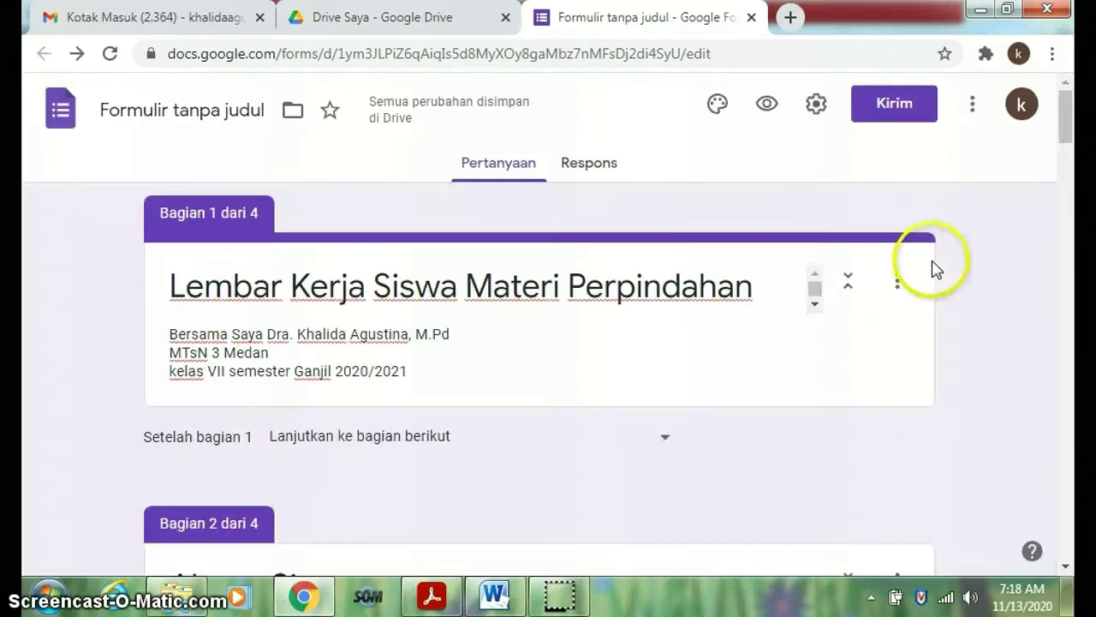
# Step: Open the answer key of the coffee question in the Soal Latihan section and set its value to 10 points
pyautogui.scroll(2, 773, 289)
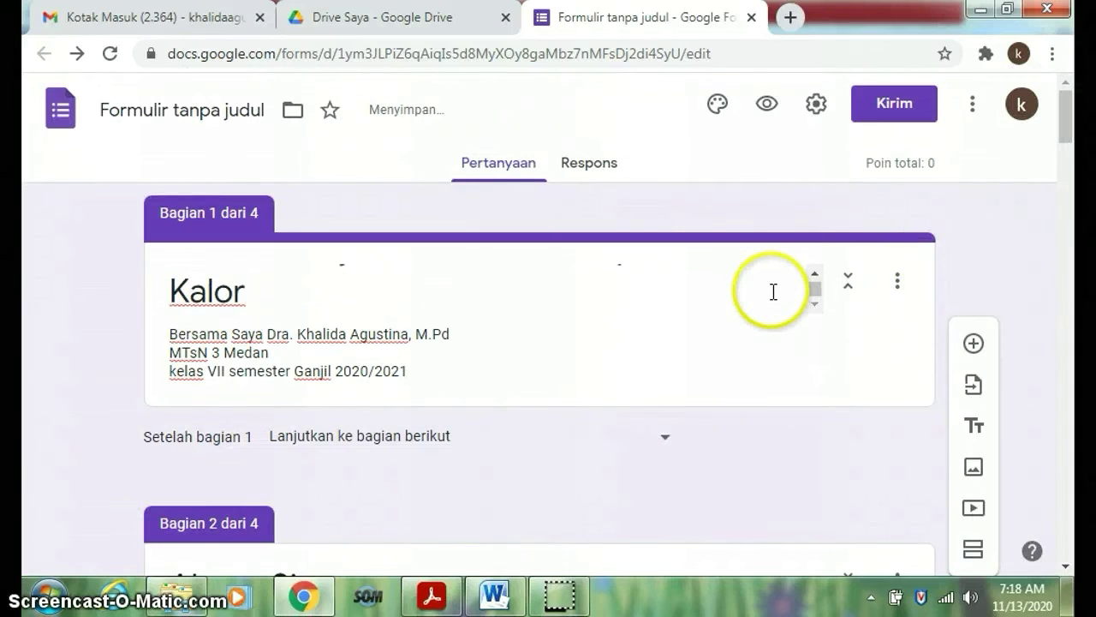
pyautogui.scroll(-1, 792, 343)
pyautogui.scroll(-13, 775, 394)
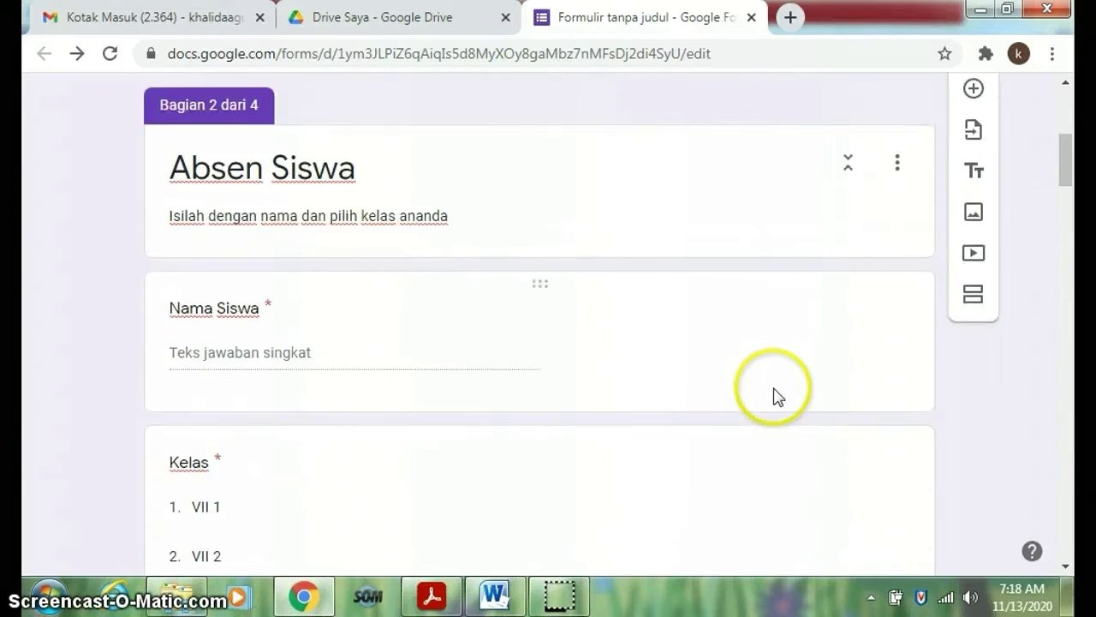
pyautogui.scroll(-15, 774, 395)
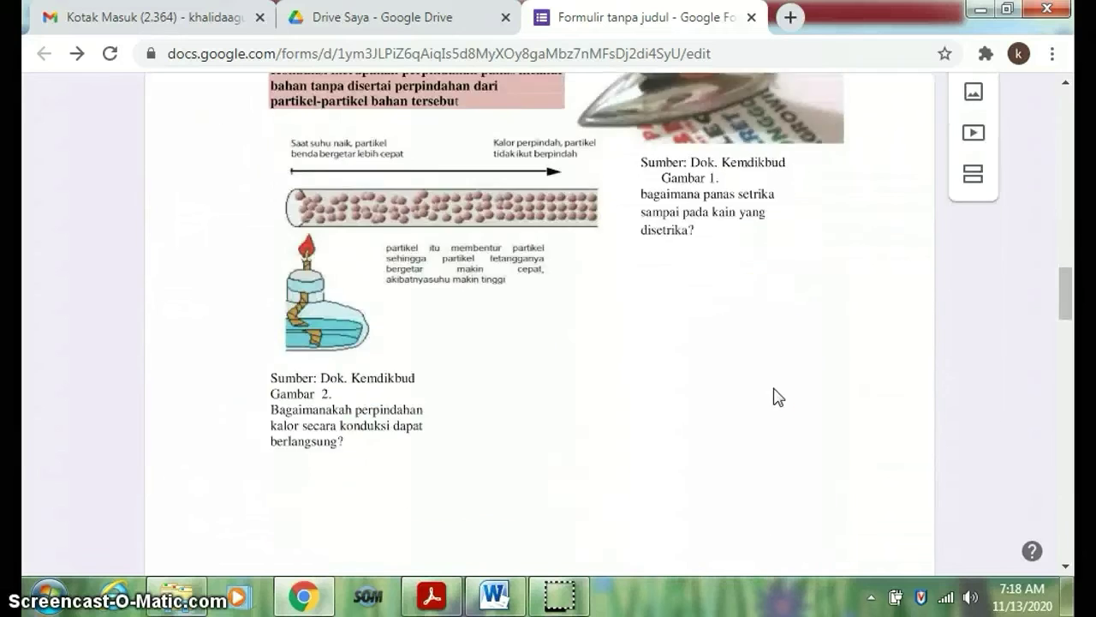
pyautogui.scroll(-12, 774, 396)
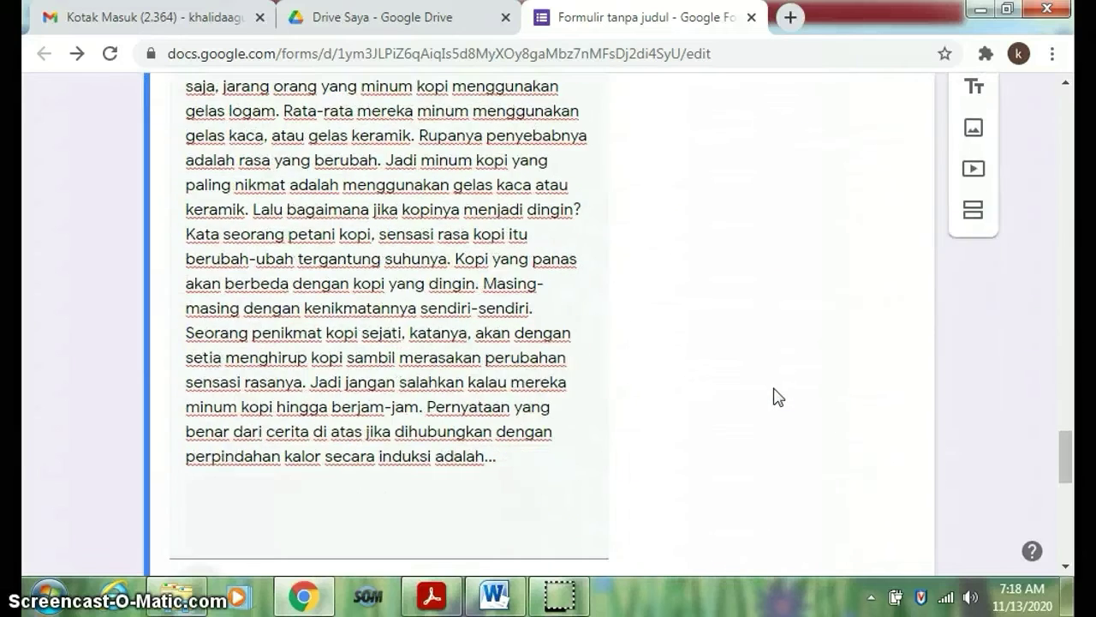
pyautogui.scroll(-1, 775, 392)
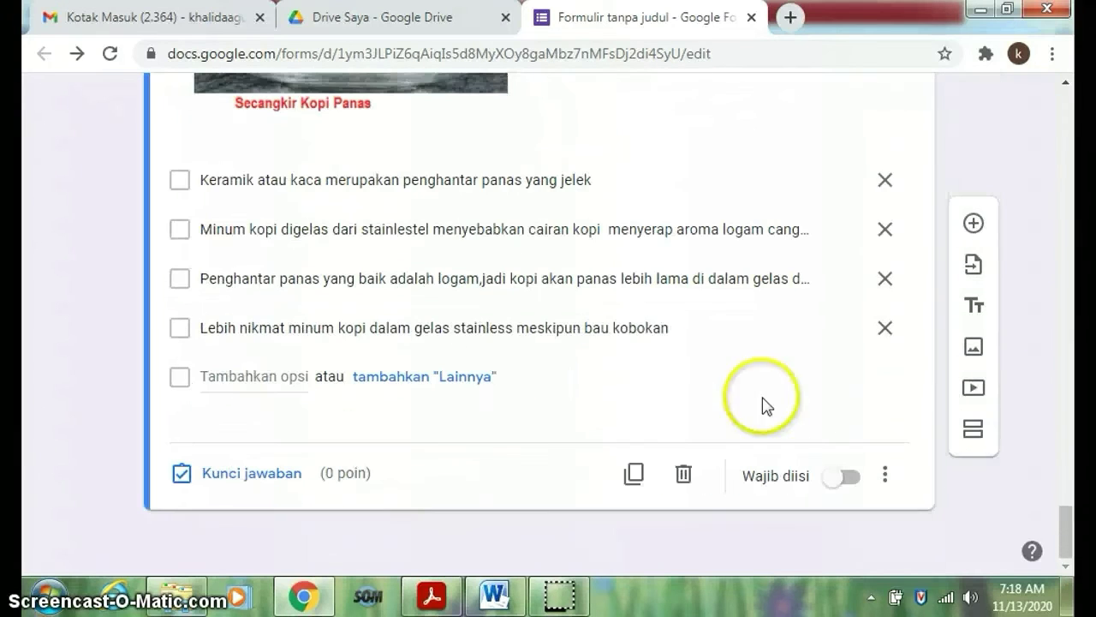
pyautogui.click(248, 485)
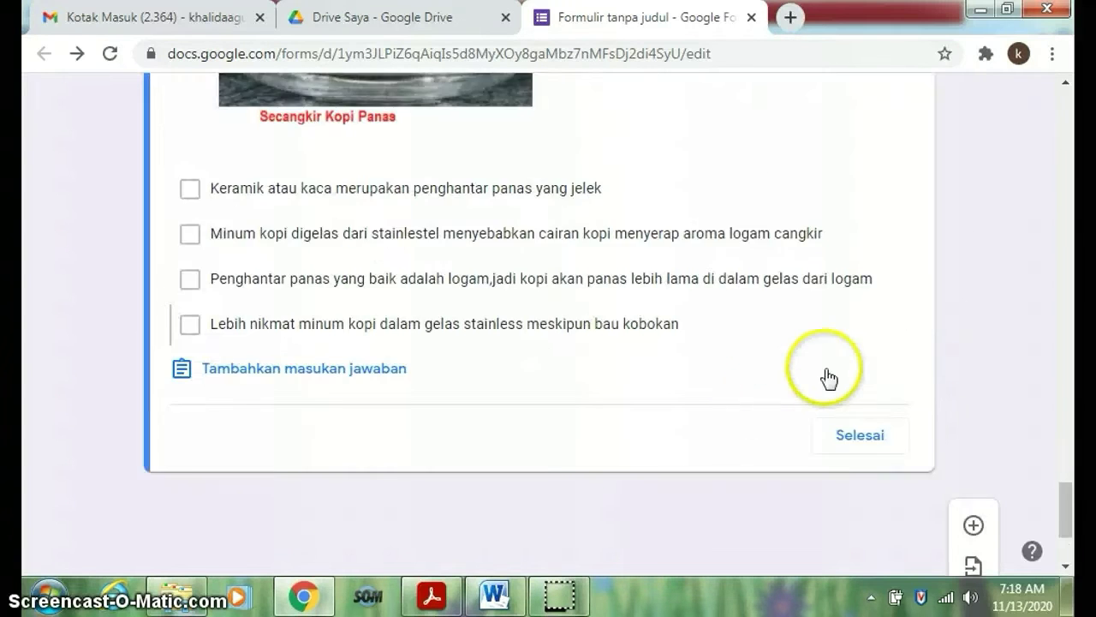
pyautogui.scroll(-4, 835, 373)
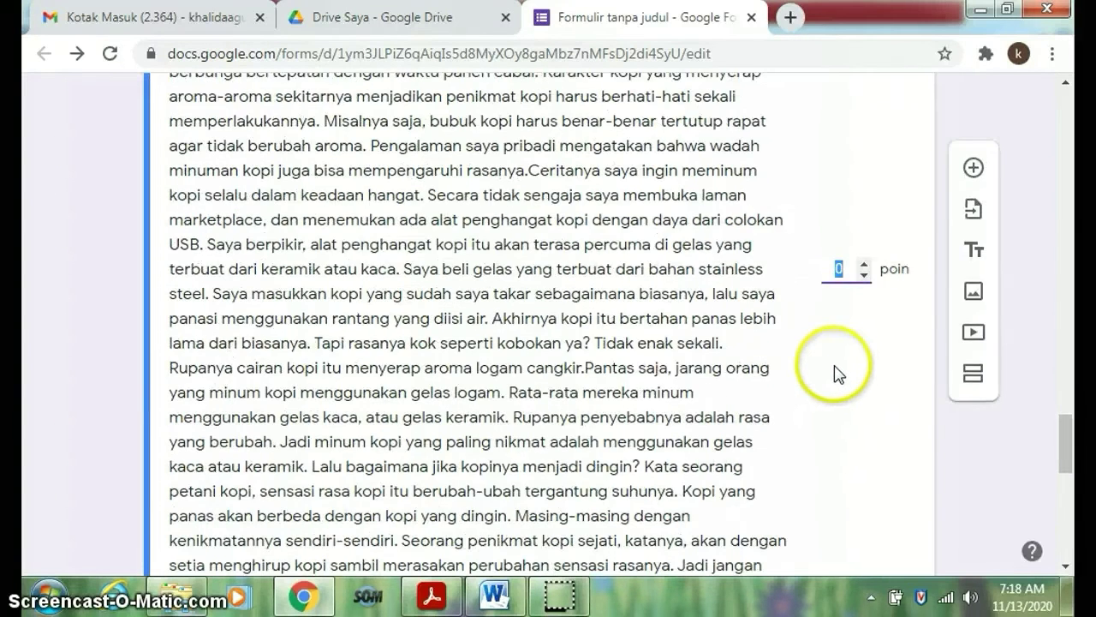
pyautogui.scroll(3, 835, 372)
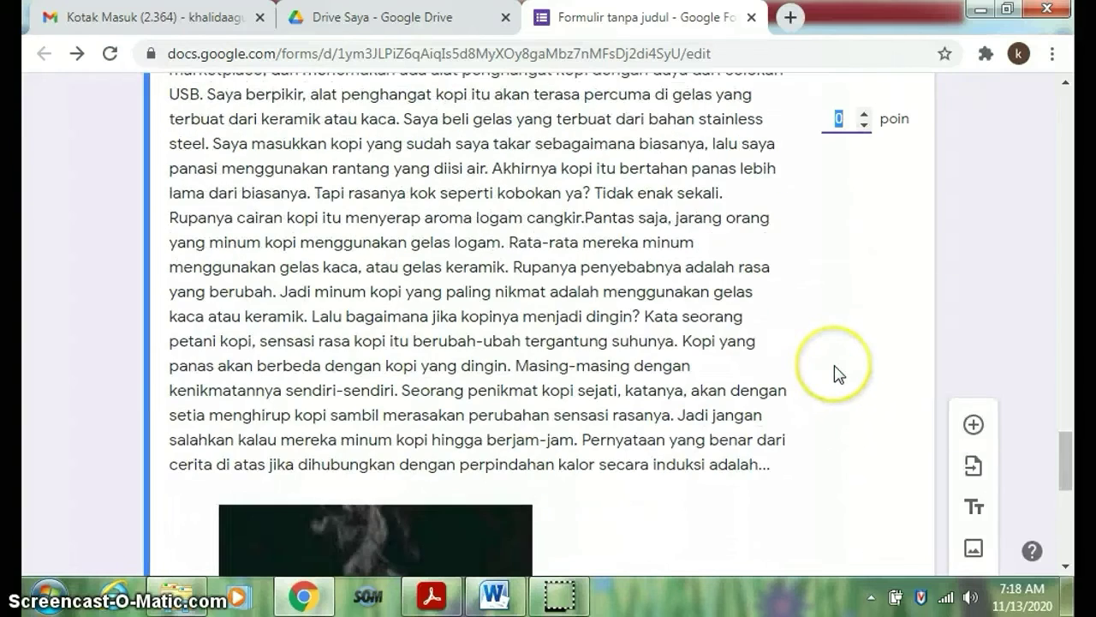
pyautogui.click(846, 221)
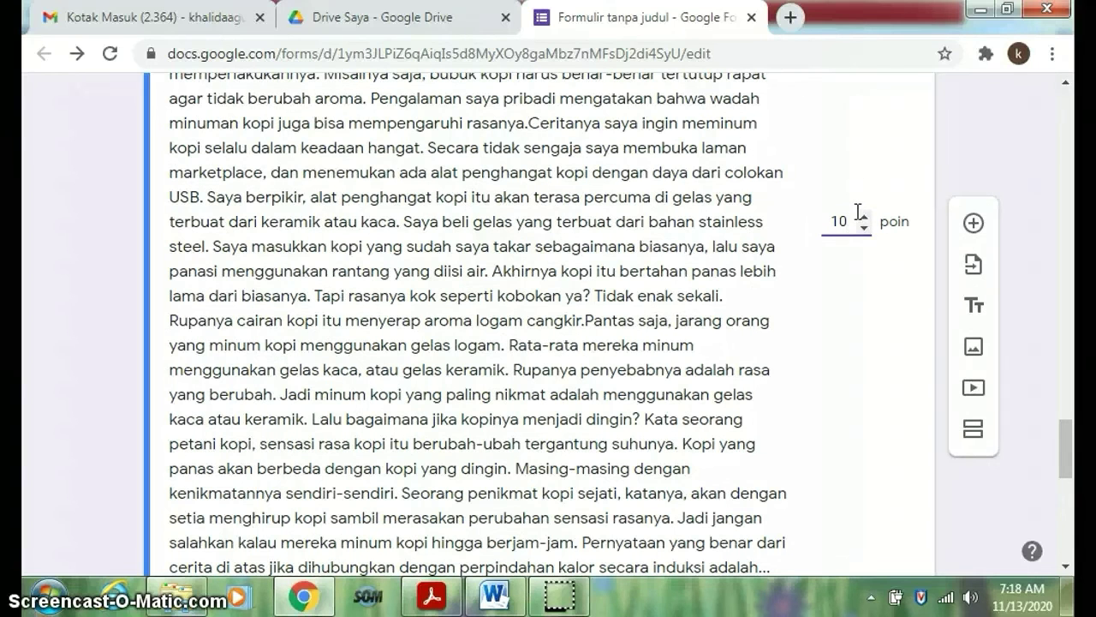
# Step: Mark "Keramik atau kaca merupakan penghantar panas yang jelek" and the "Penghantar panas yang baik adalah logam" option as correct answers and finish the answer key
pyautogui.scroll(-2, 833, 310)
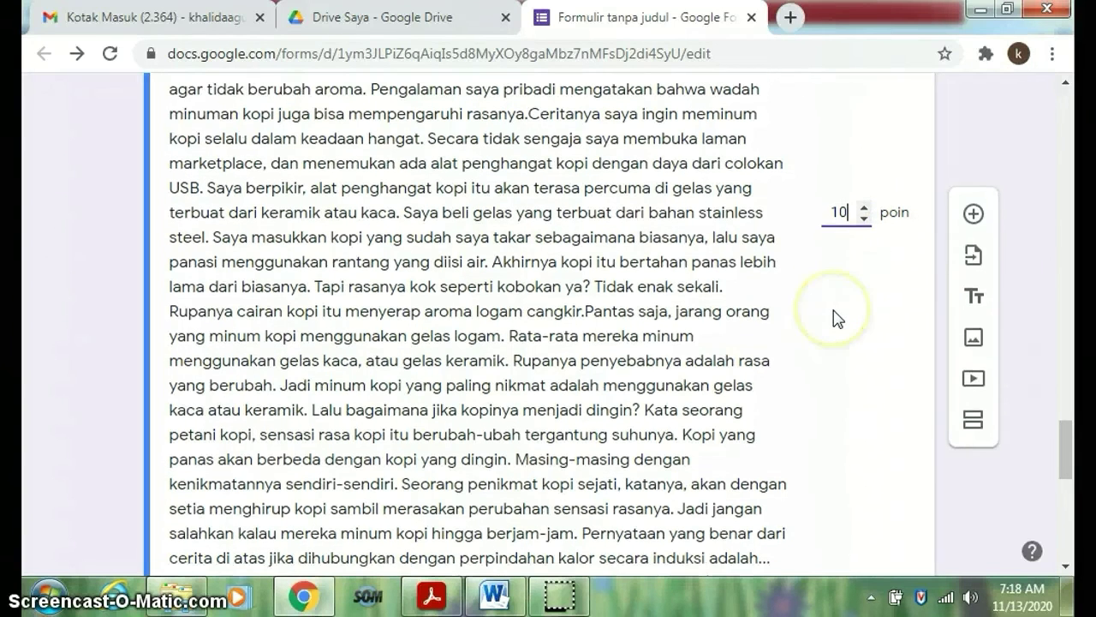
pyautogui.scroll(-7, 834, 310)
pyautogui.click(497, 364)
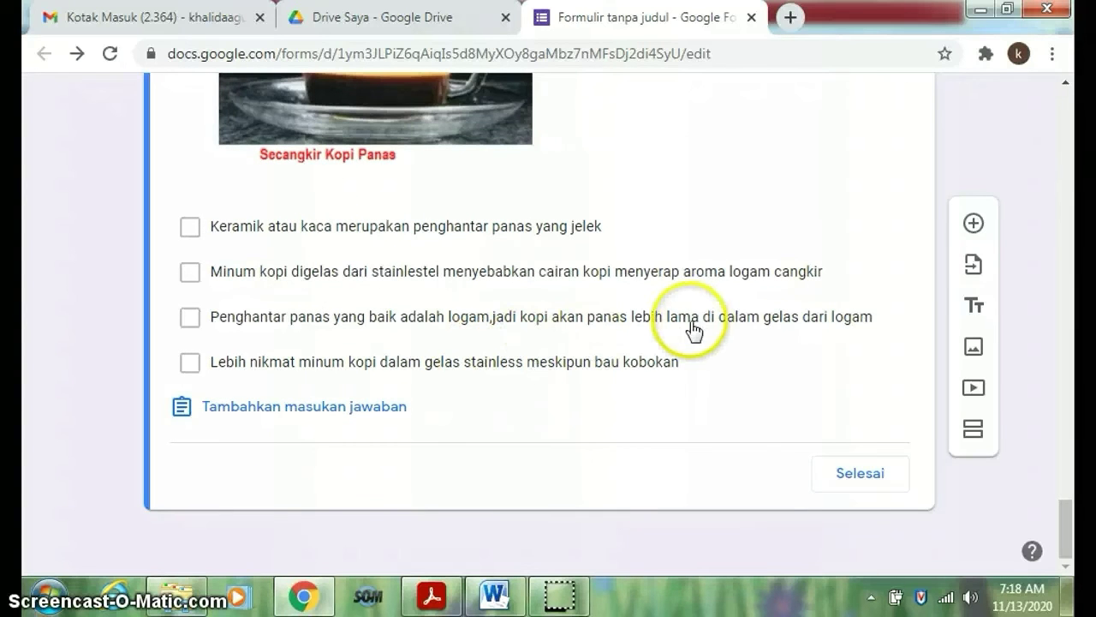
pyautogui.scroll(1, 426, 333)
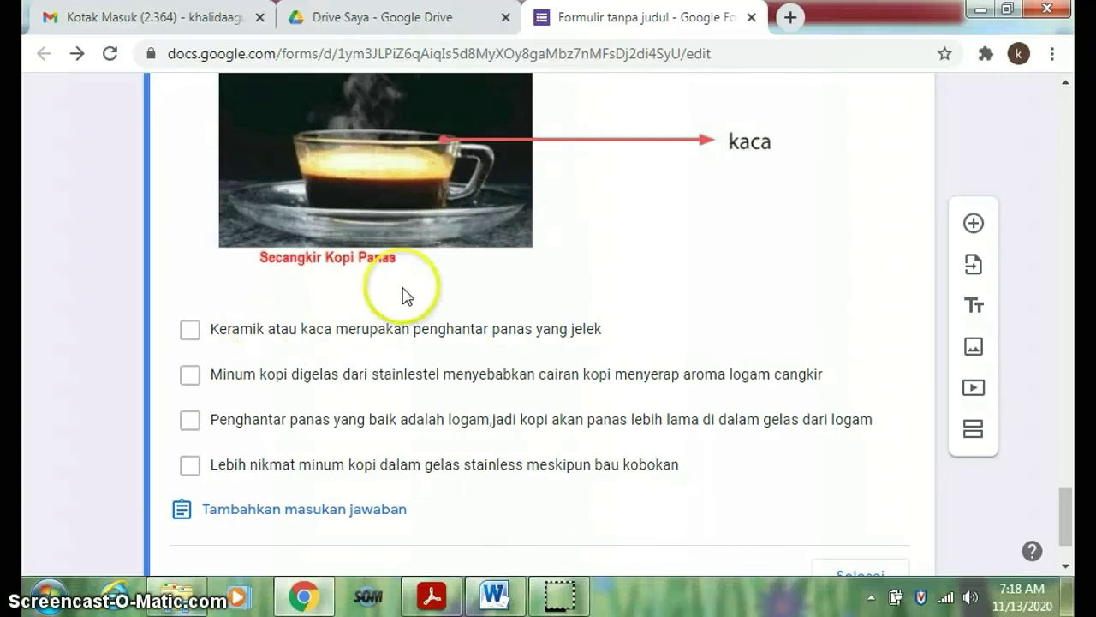
pyautogui.click(190, 331)
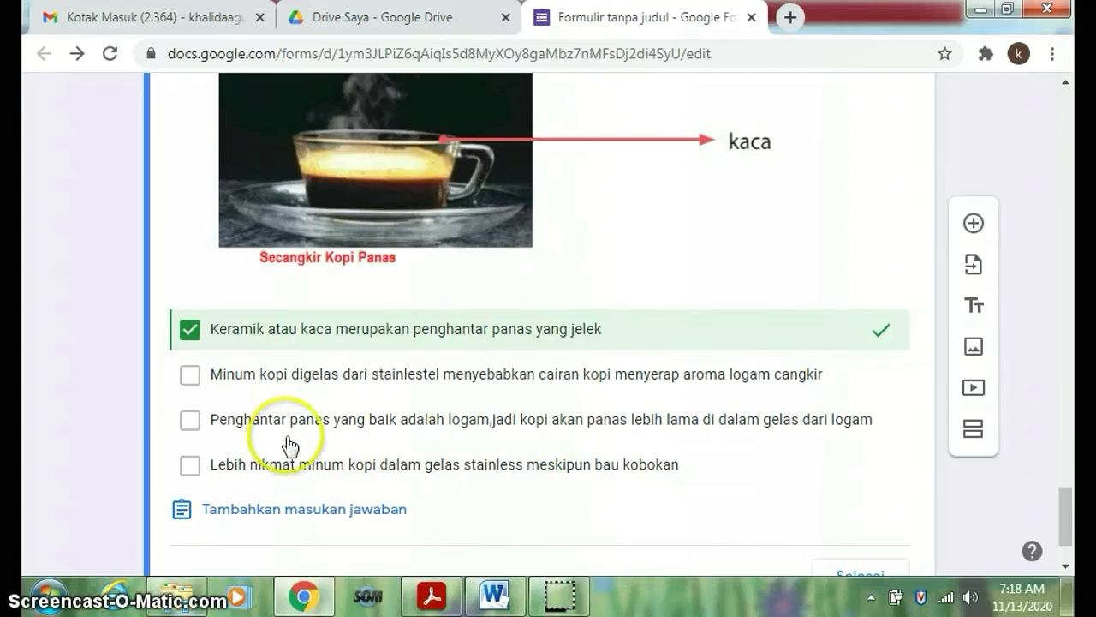
pyautogui.click(191, 421)
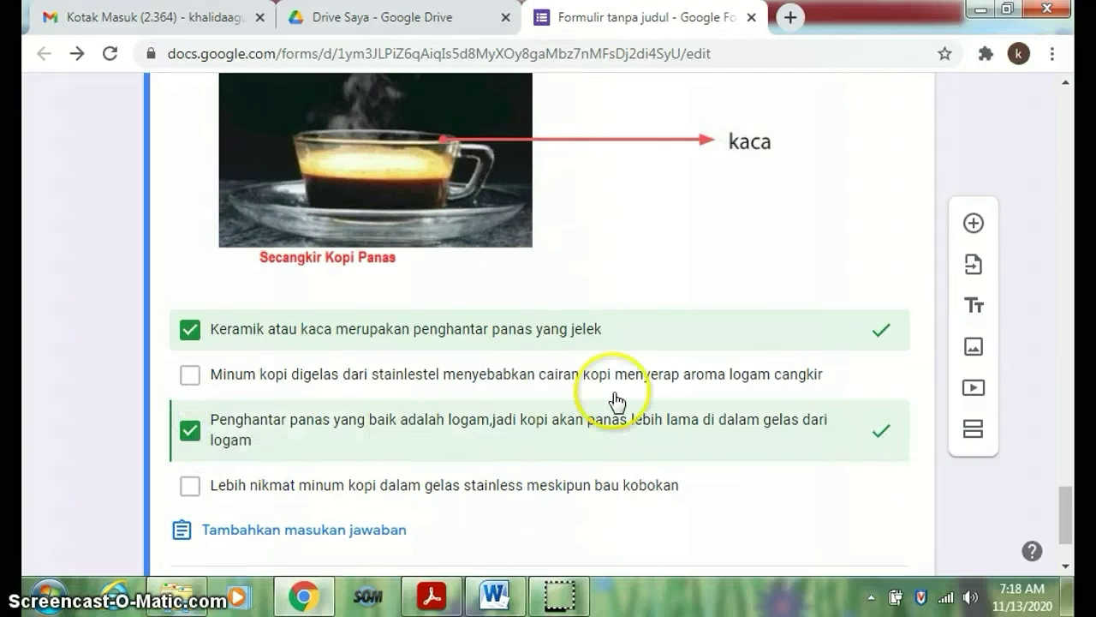
pyautogui.scroll(3, 615, 399)
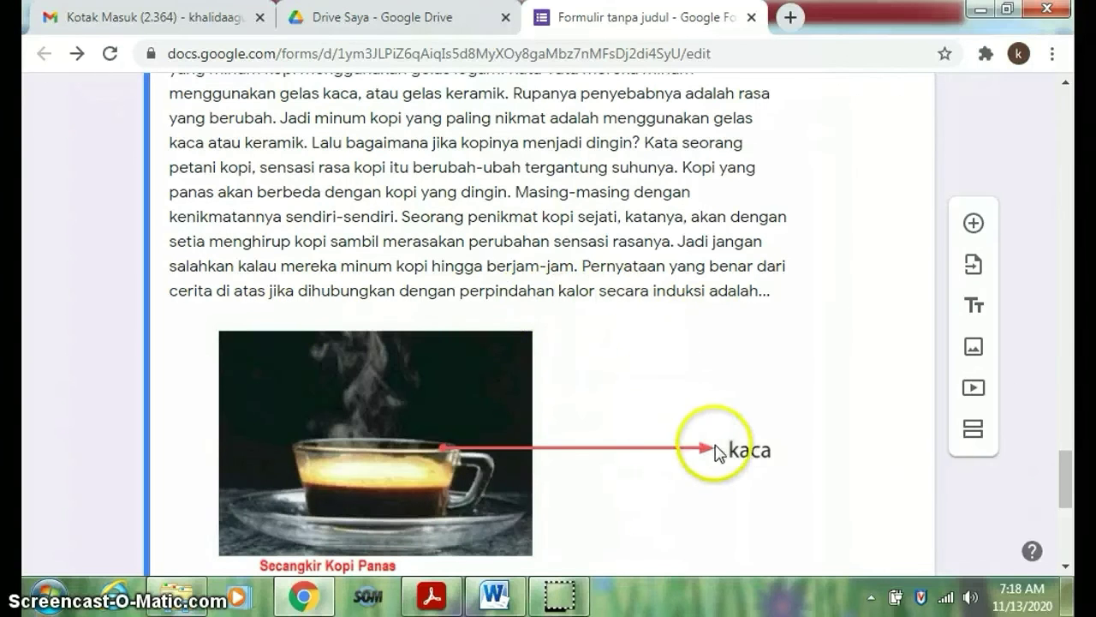
pyautogui.scroll(-4, 685, 480)
pyautogui.scroll(-1, 506, 440)
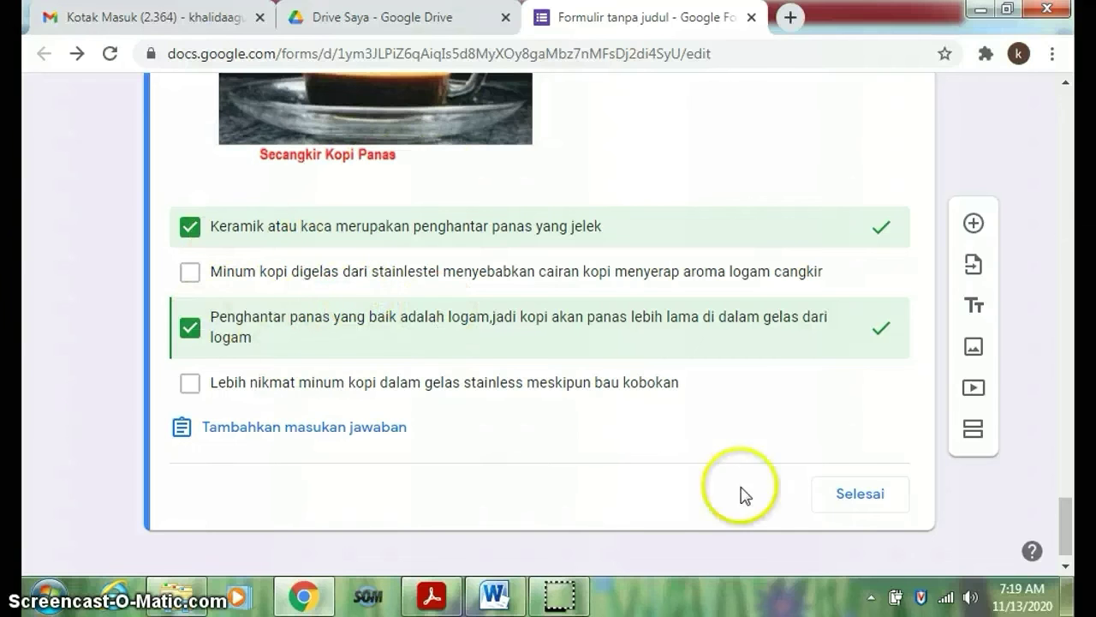
pyautogui.click(870, 504)
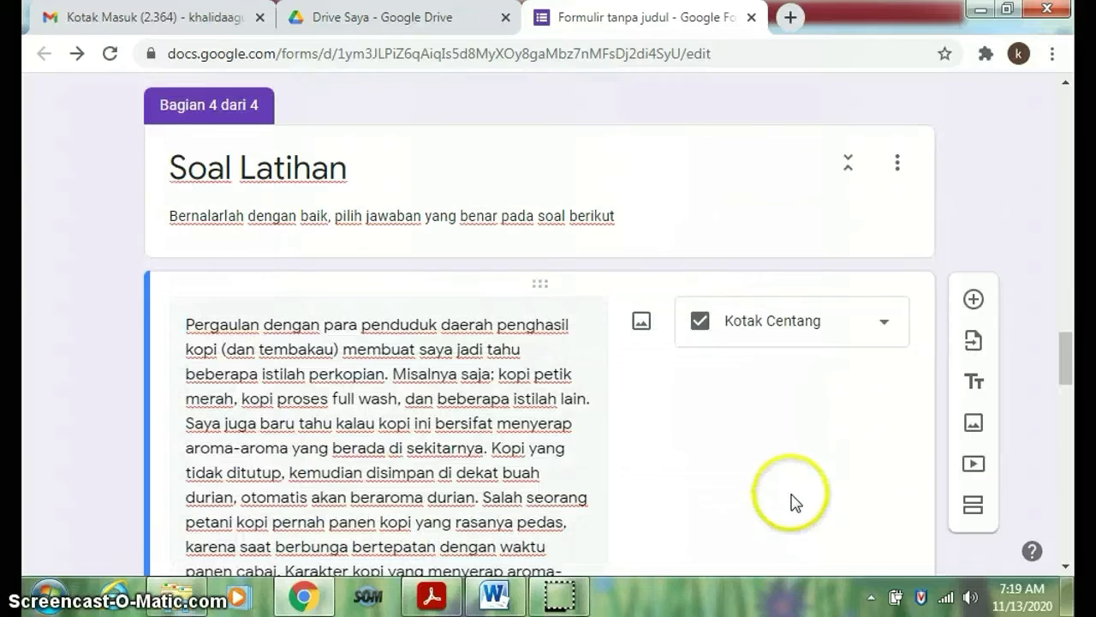
# Step: Add a new Kotak Centang question below the coffee question in the Soal Latihan section
pyautogui.scroll(-8, 792, 503)
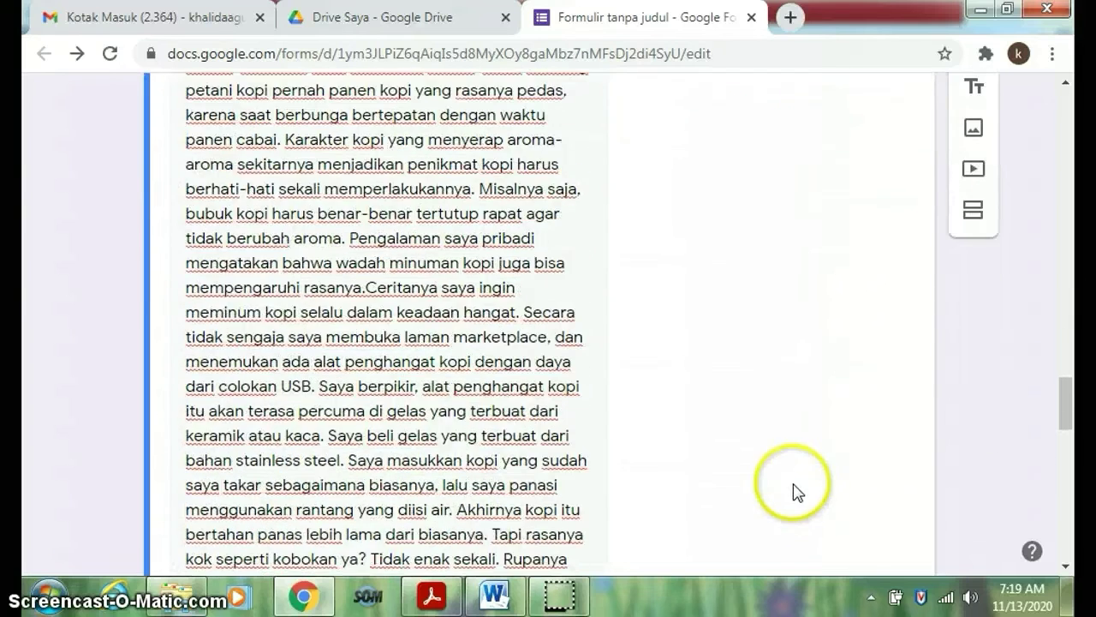
pyautogui.scroll(-1, 793, 492)
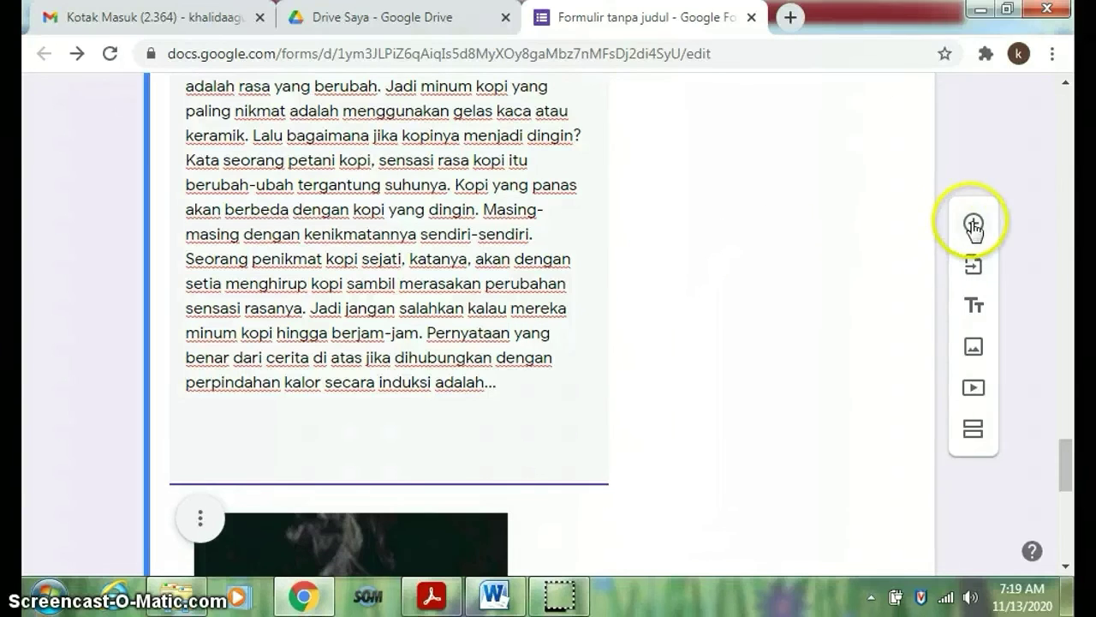
pyautogui.click(974, 225)
pyautogui.click(698, 355)
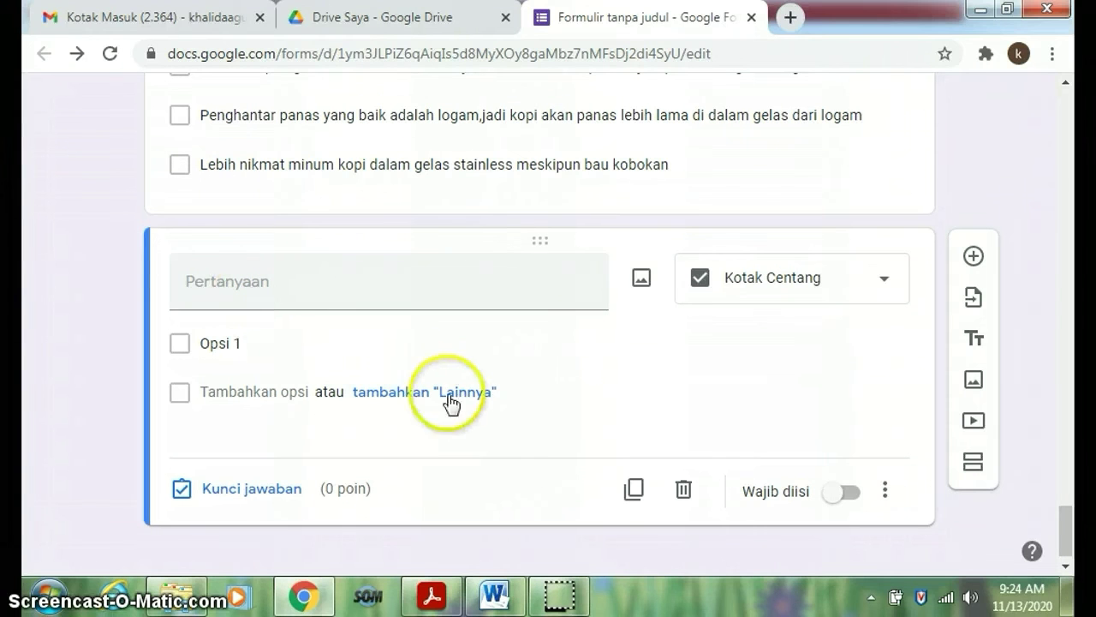
# Step: Switch to Word and copy the question paragraph from "Semangkok air dan semangkok alkohol" through "Pilih yang paling tepat."
pyautogui.click(495, 594)
pyautogui.moveTo(328, 228); pyautogui.dragTo(651, 282)
pyautogui.rightClick(643, 258)
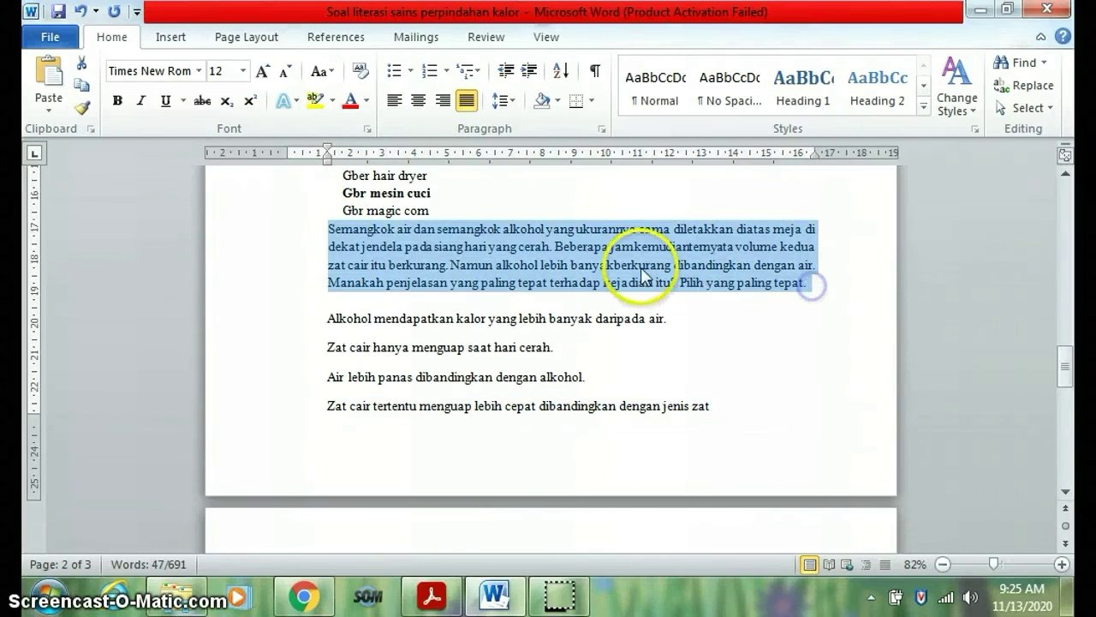
pyautogui.click(700, 267)
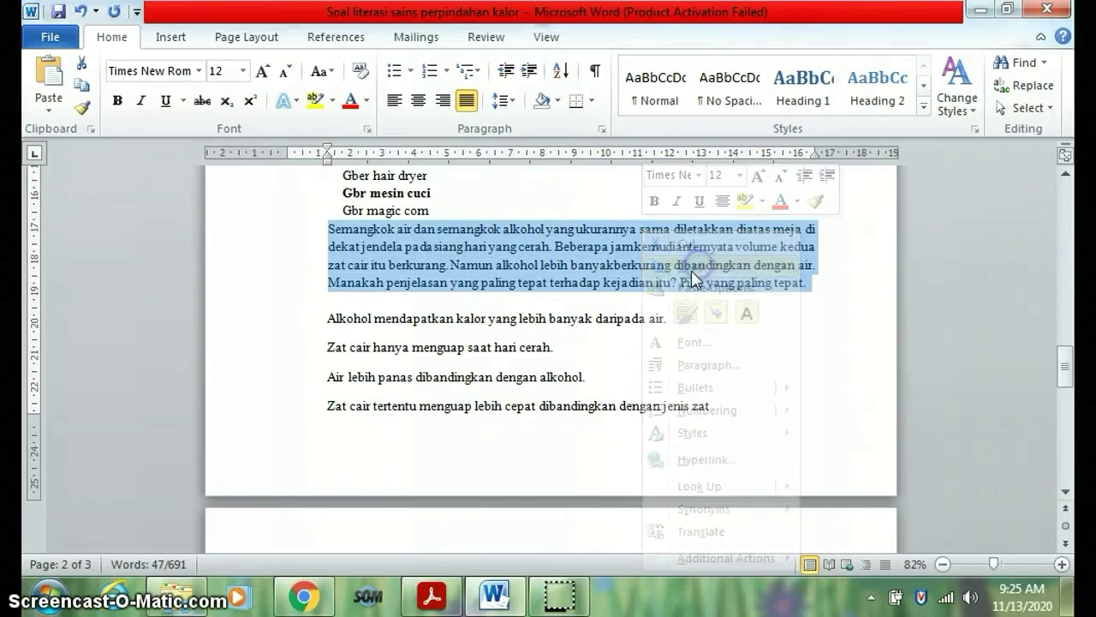
# Step: Return to the form in Chrome, paste the copied text as the new question below the coffee question, and change its type to Pilihan ganda
pyautogui.click(304, 599)
pyautogui.click(216, 294)
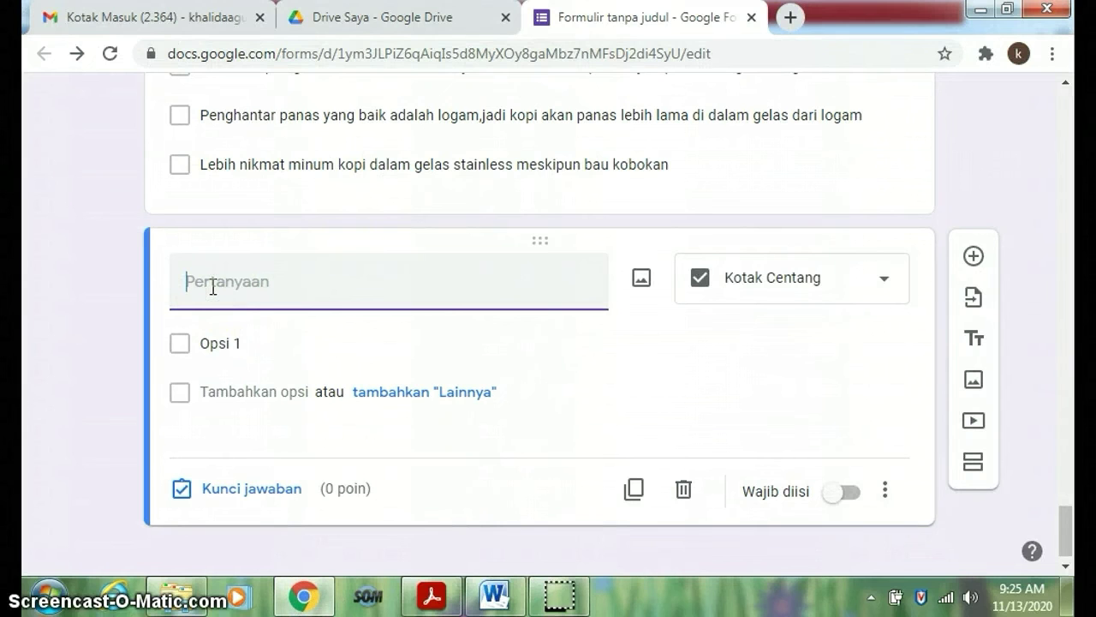
pyautogui.rightClick(213, 291)
pyautogui.click(279, 413)
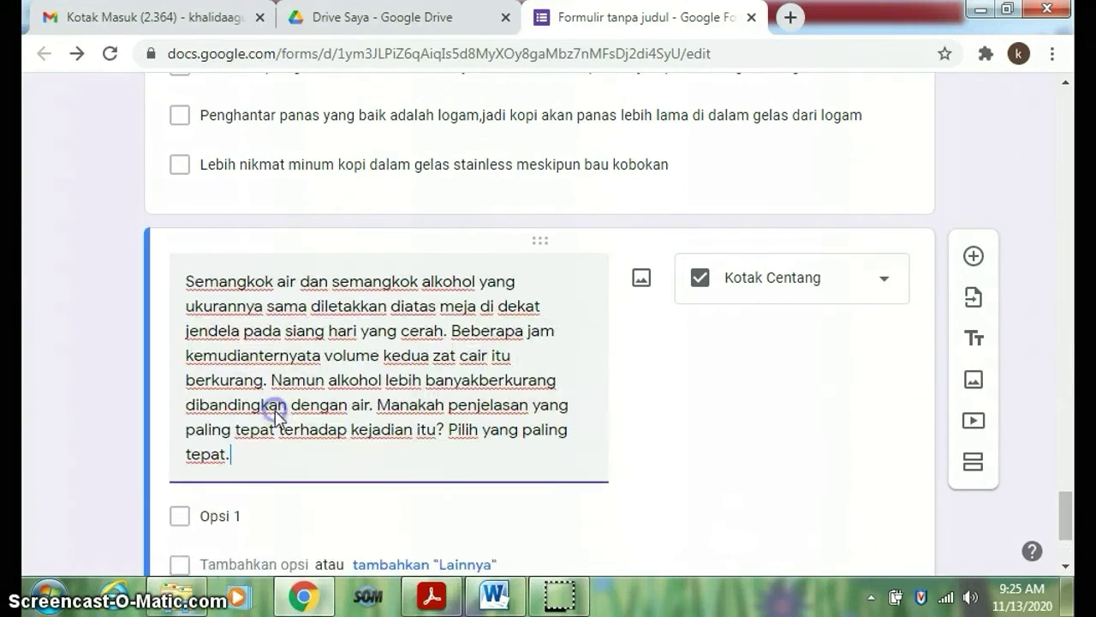
pyautogui.scroll(-1, 619, 341)
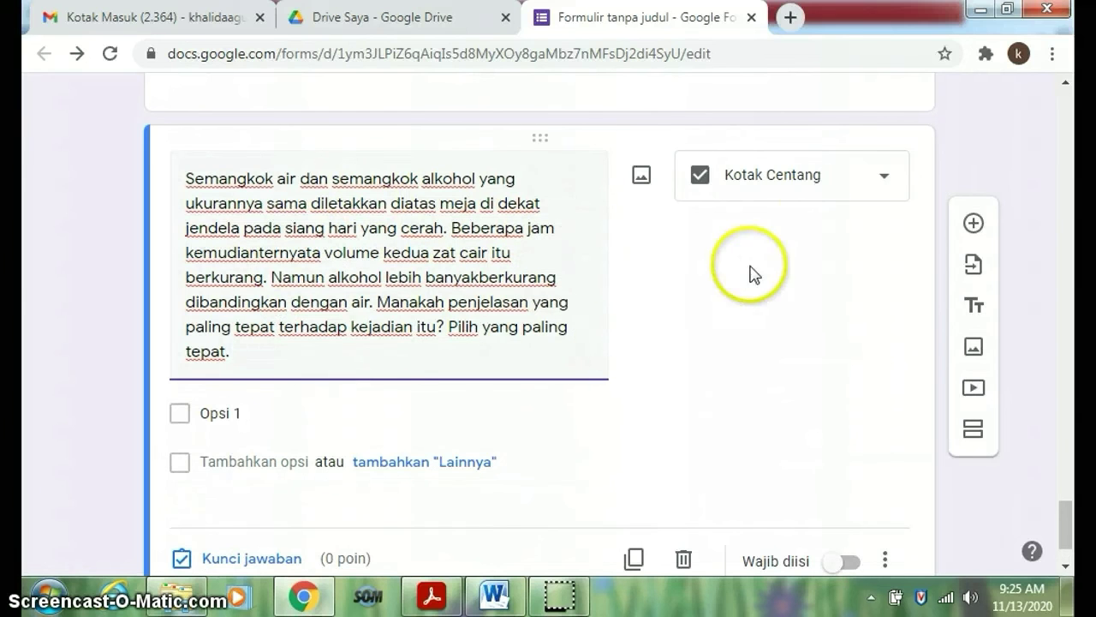
pyautogui.click(885, 184)
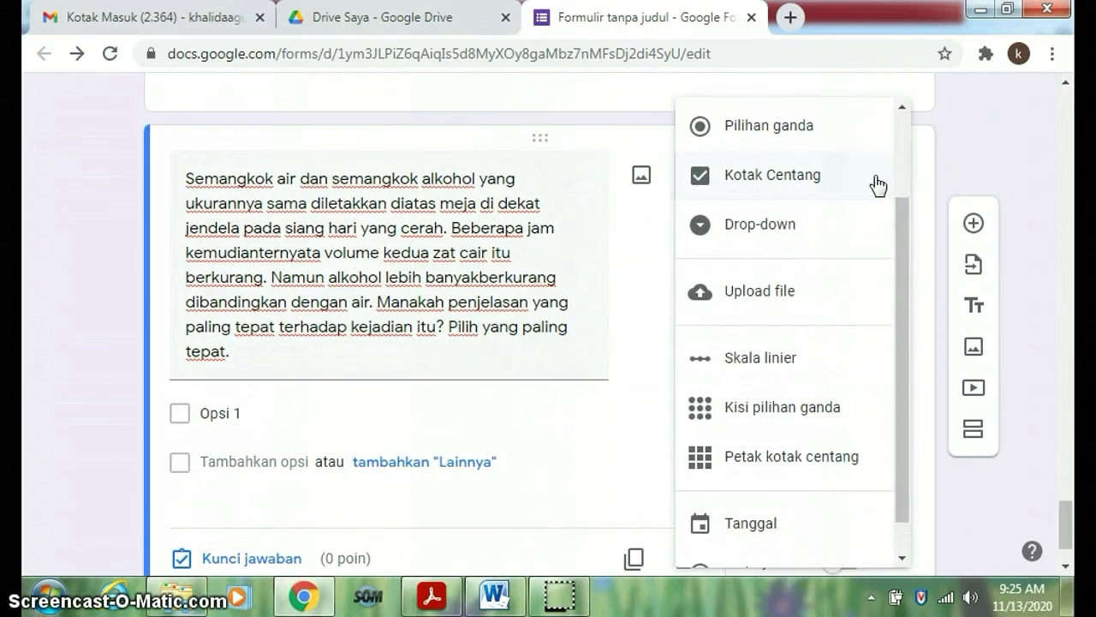
pyautogui.click(788, 131)
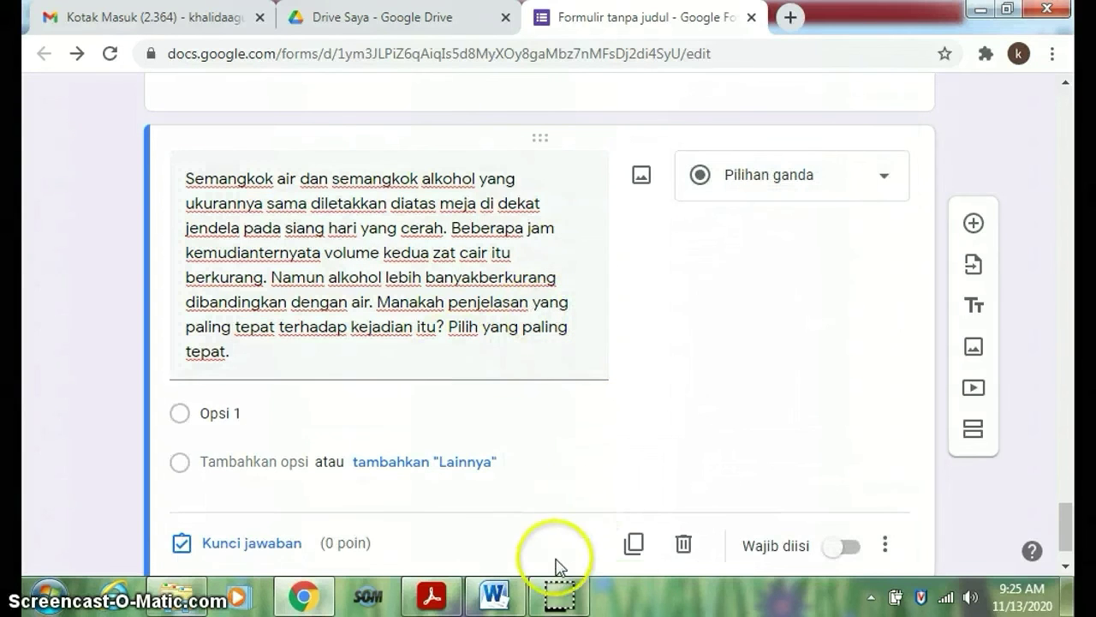
# Step: Copy "Alkohol mendapatkan kalor yang lebih banyak daripada air." from Word and paste it as the first option of the alcohol question in Chrome
pyautogui.click(495, 595)
pyautogui.moveTo(327, 318); pyautogui.dragTo(677, 316)
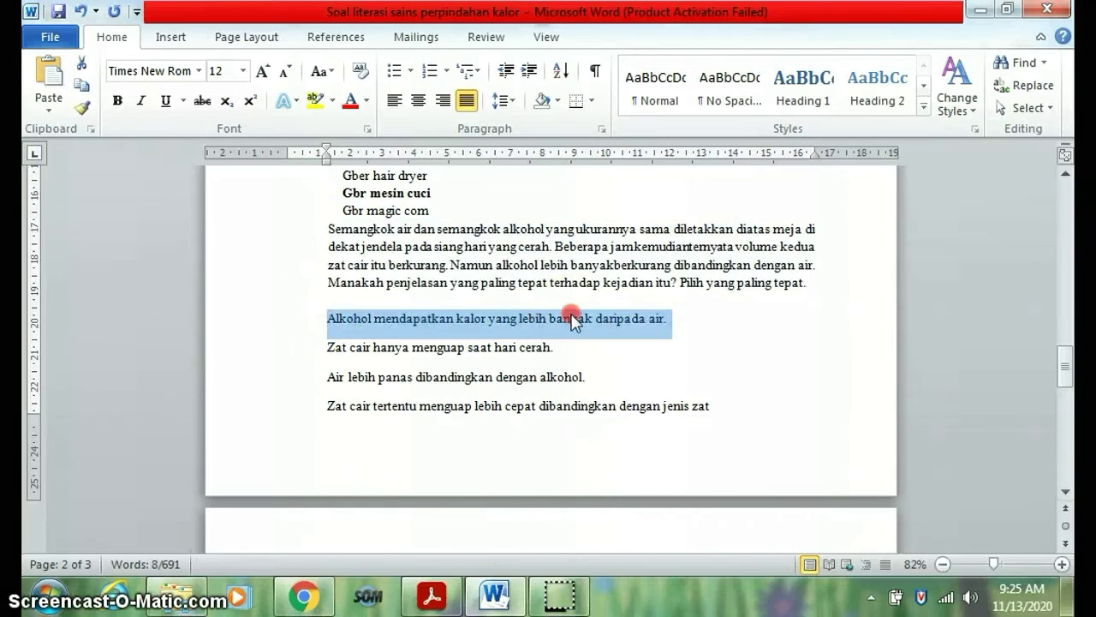
pyautogui.rightClick(573, 318)
pyautogui.click(628, 268)
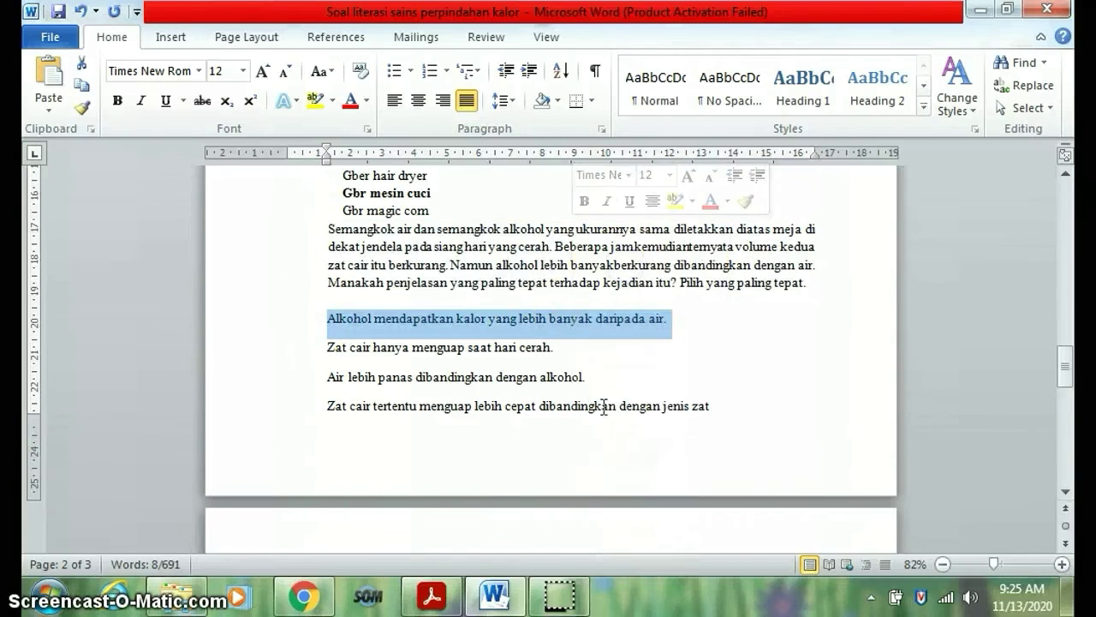
pyautogui.click(304, 597)
pyautogui.click(221, 413)
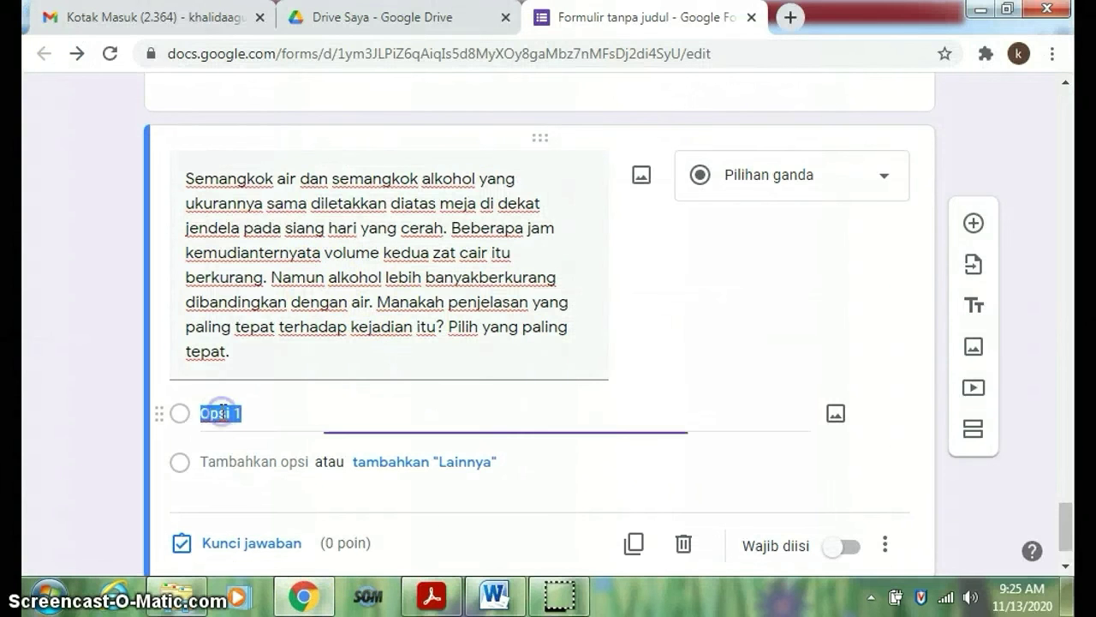
pyautogui.rightClick(221, 412)
pyautogui.click(288, 189)
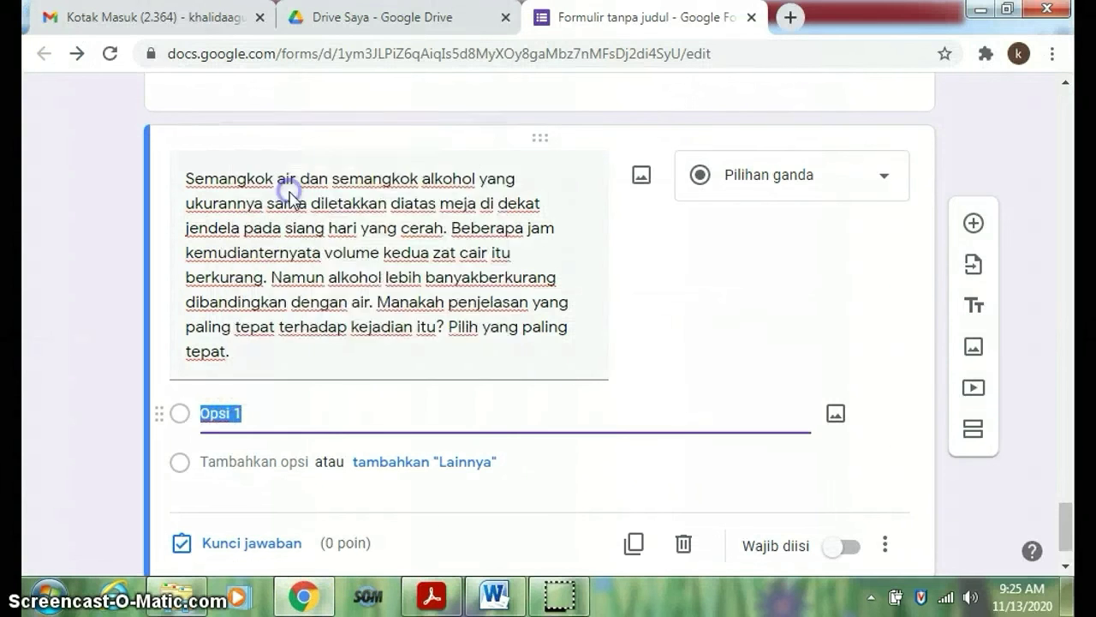
# Step: Copy "Zat cair hanya menguap saat hari cerah." from Word and paste it as the second option of the alcohol question in Chrome
pyautogui.click(492, 595)
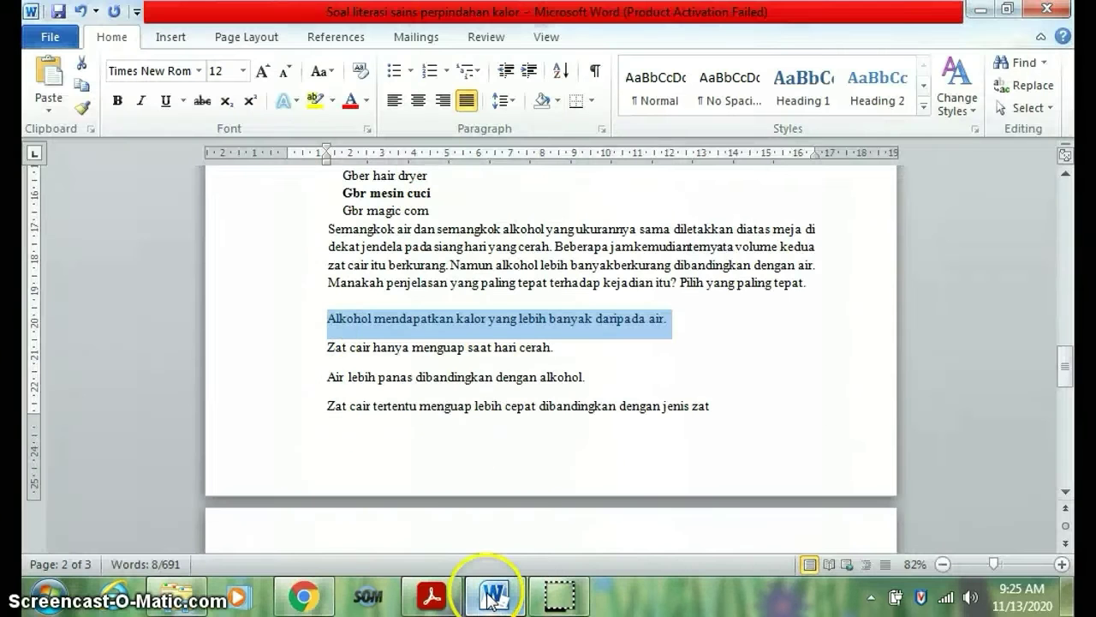
pyautogui.moveTo(324, 346); pyautogui.dragTo(522, 347)
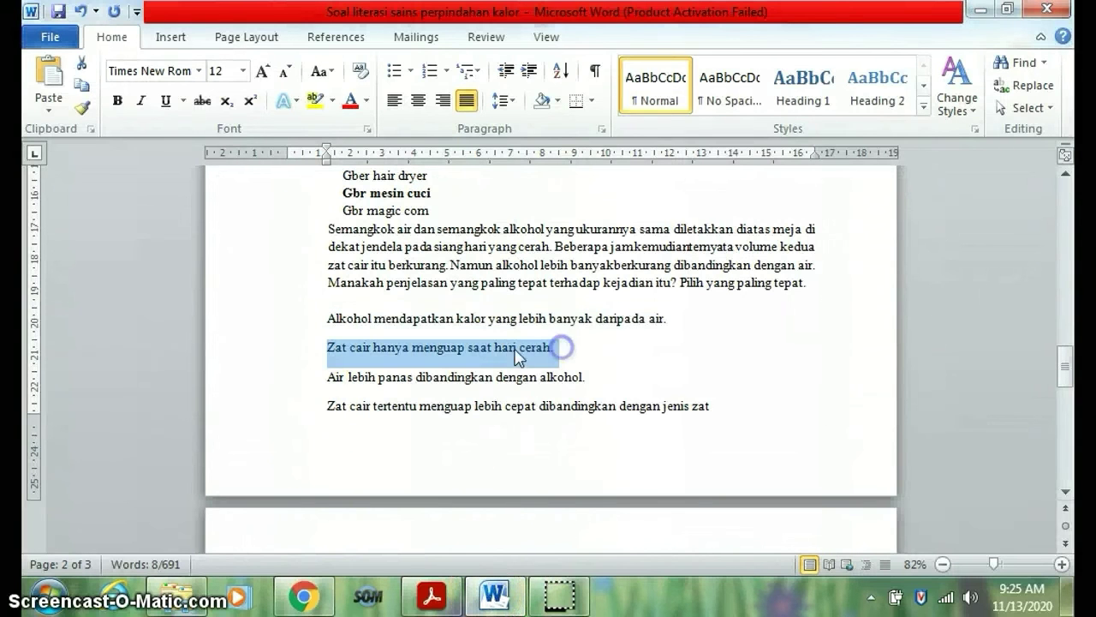
pyautogui.rightClick(507, 350)
pyautogui.click(559, 45)
pyautogui.click(431, 589)
pyautogui.click(334, 598)
pyautogui.click(218, 474)
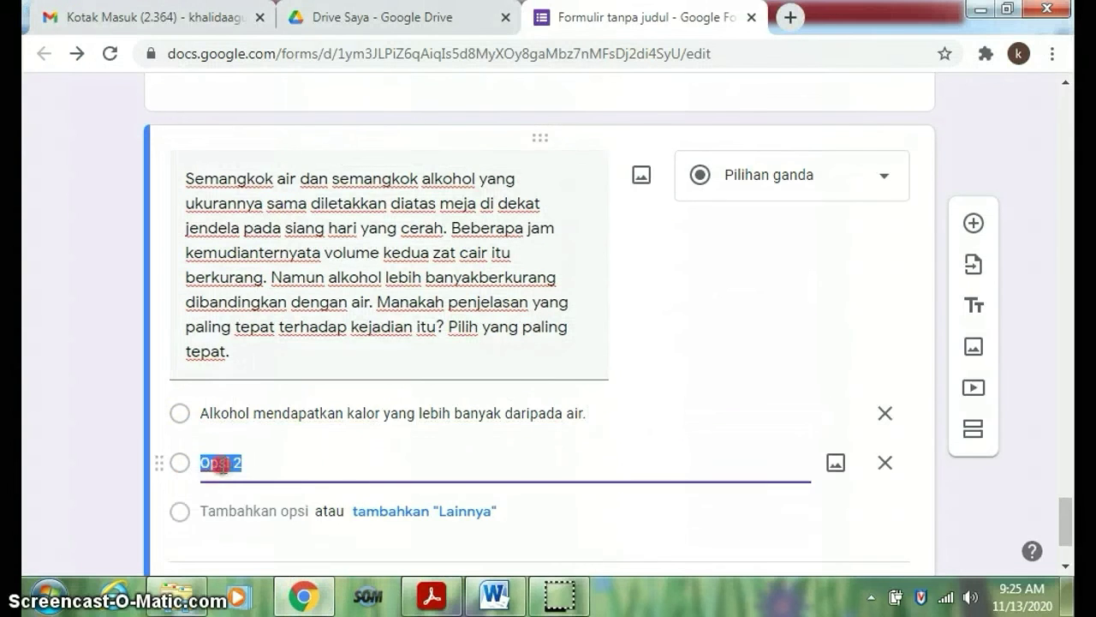
pyautogui.rightClick(221, 465)
pyautogui.click(274, 241)
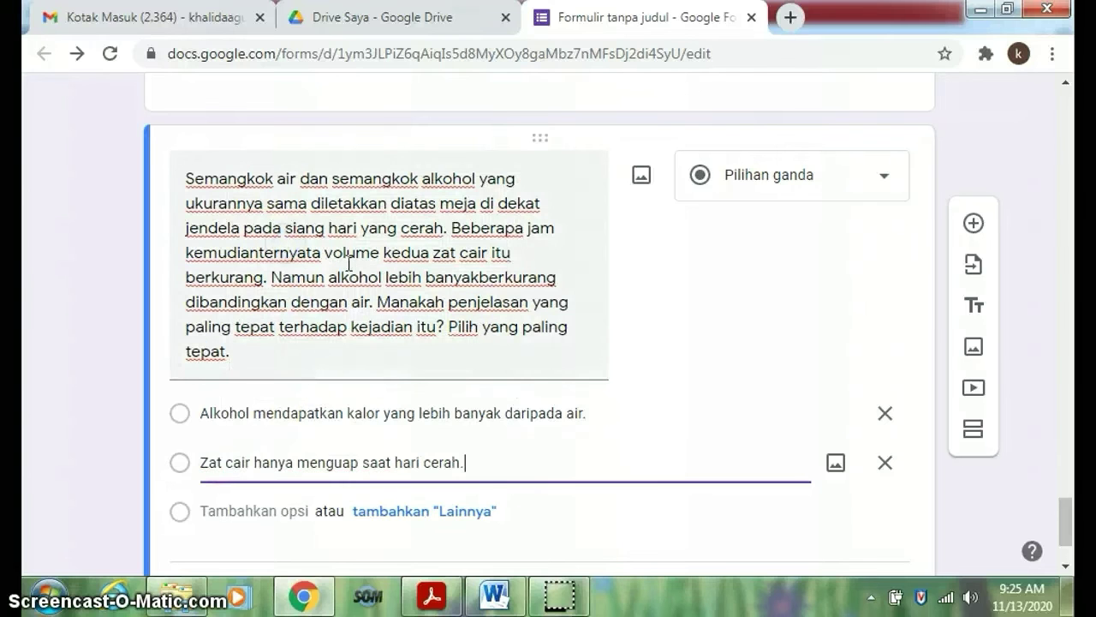
# Step: Copy "Air lebih panas dibandingkan dengan alkohol." from Word and paste it as the third option of the alcohol question in Chrome
pyautogui.scroll(-1, 660, 379)
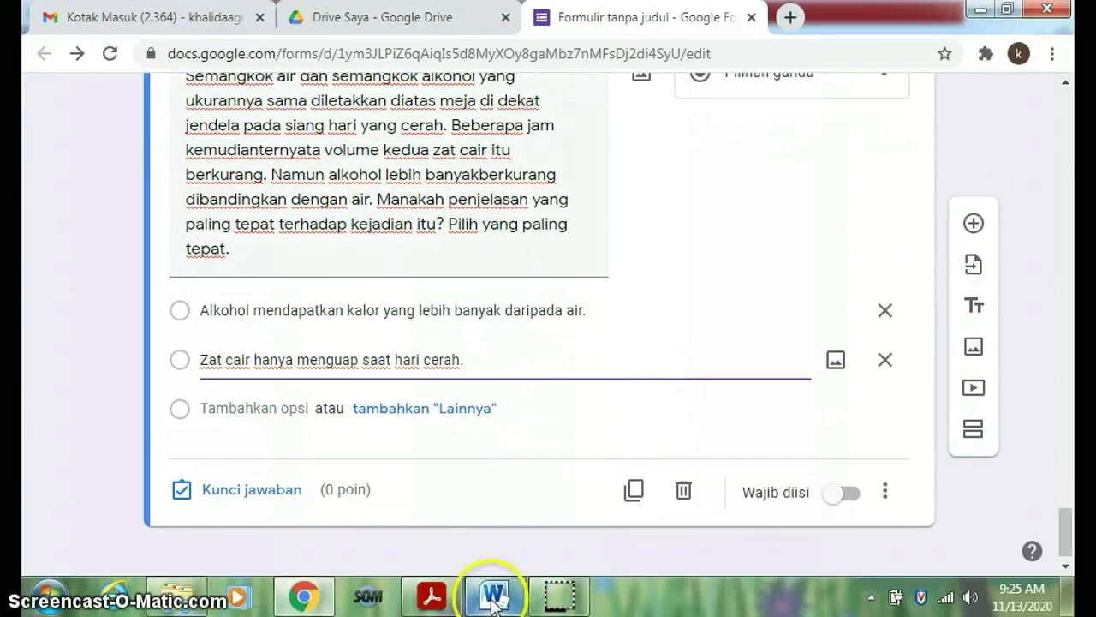
pyautogui.click(495, 595)
pyautogui.moveTo(328, 377); pyautogui.dragTo(408, 375)
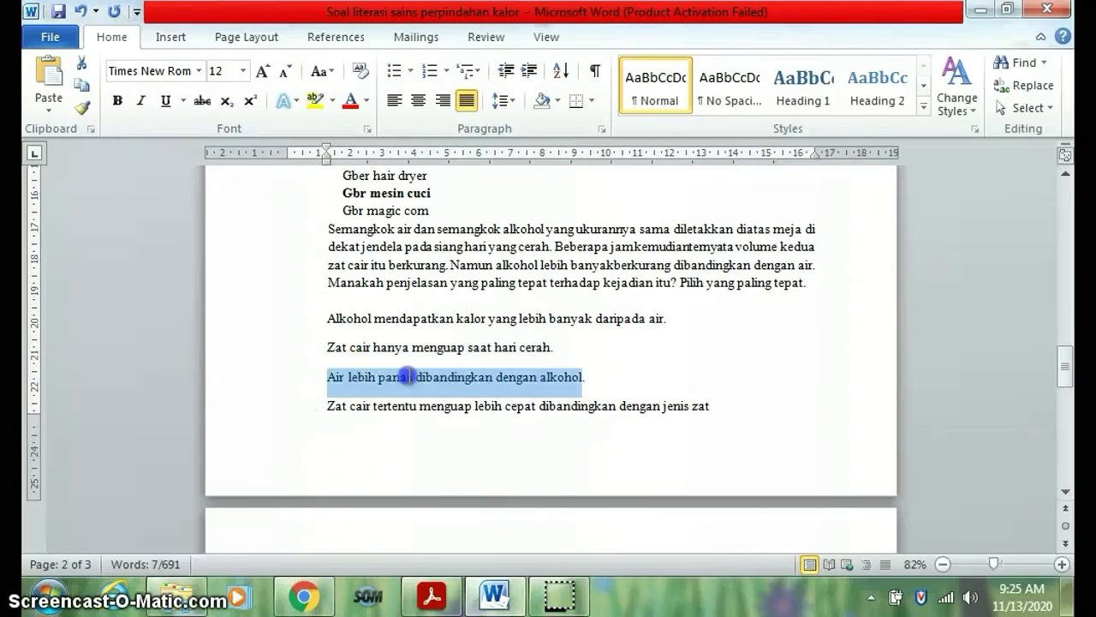
pyautogui.rightClick(526, 378)
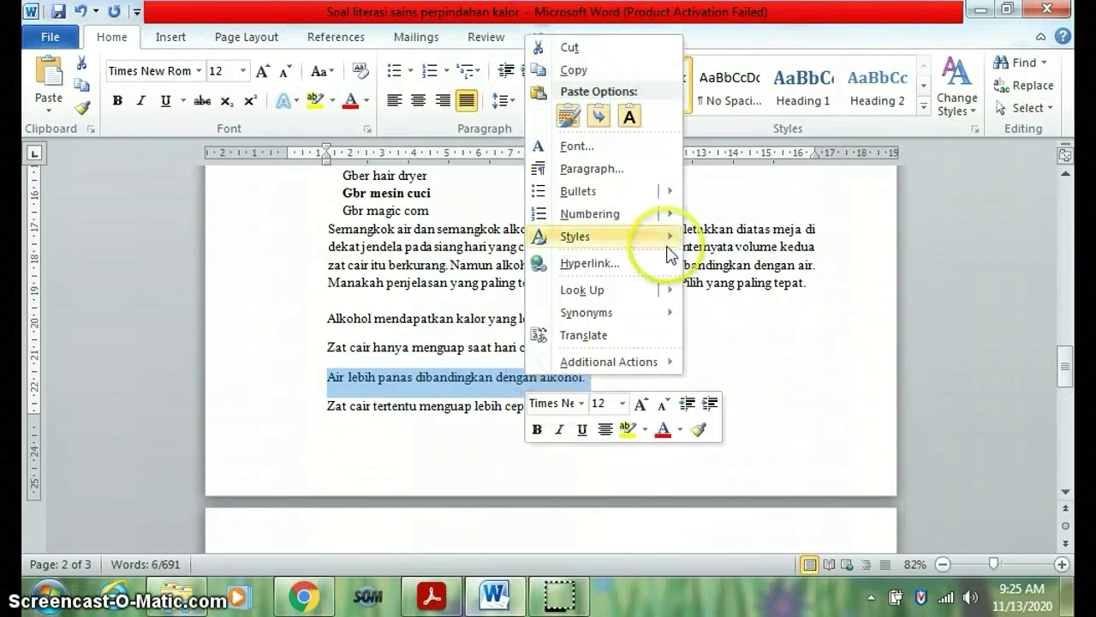
pyautogui.click(580, 73)
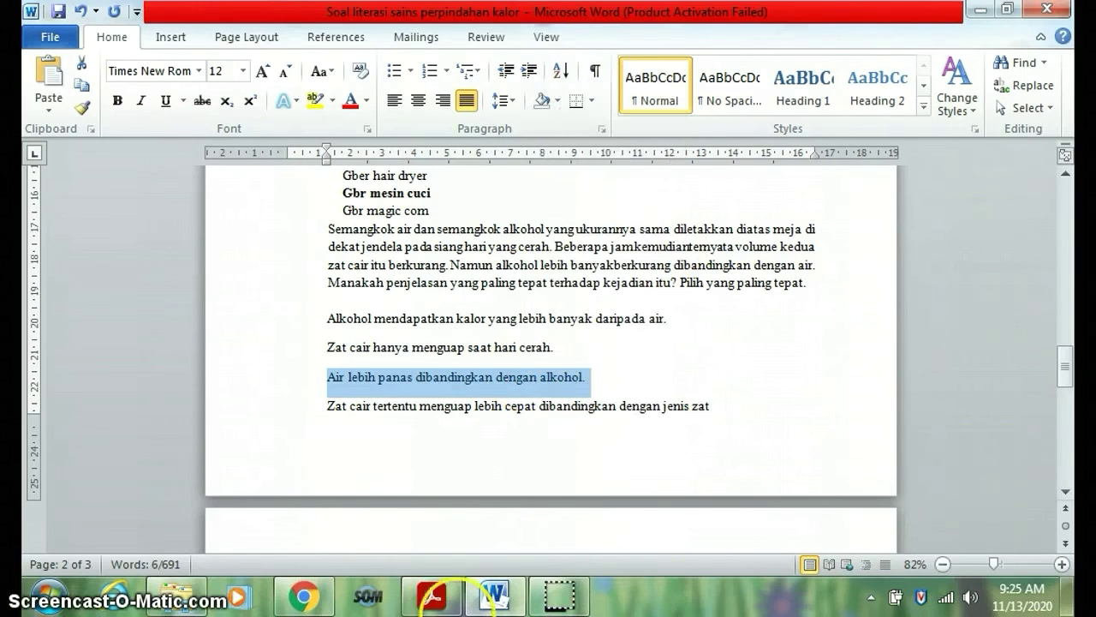
pyautogui.click(304, 595)
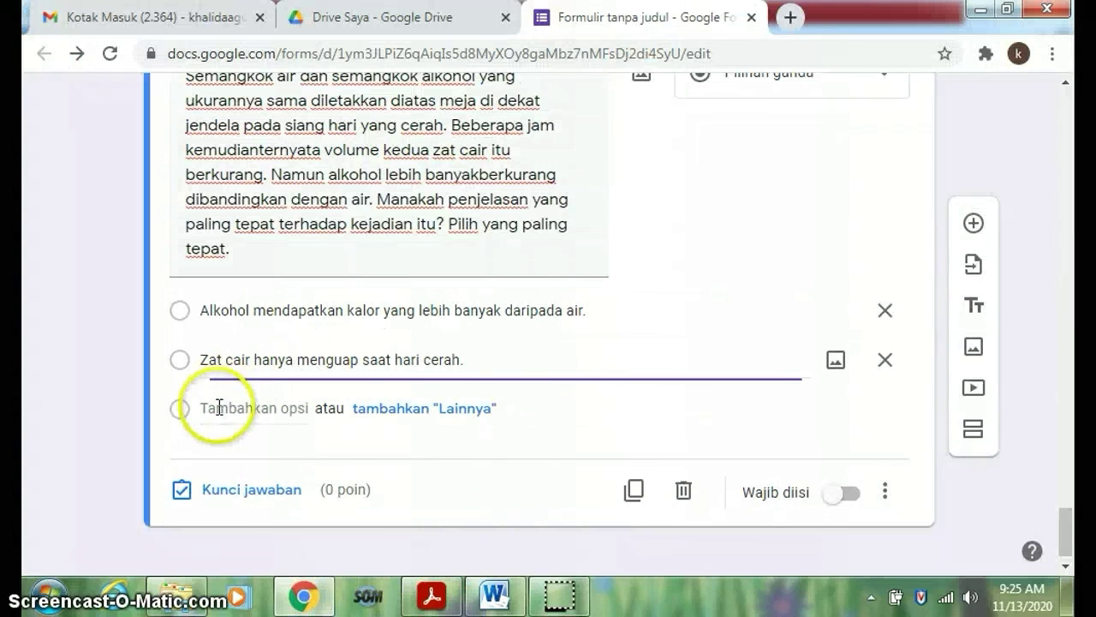
pyautogui.click(219, 407)
pyautogui.rightClick(220, 409)
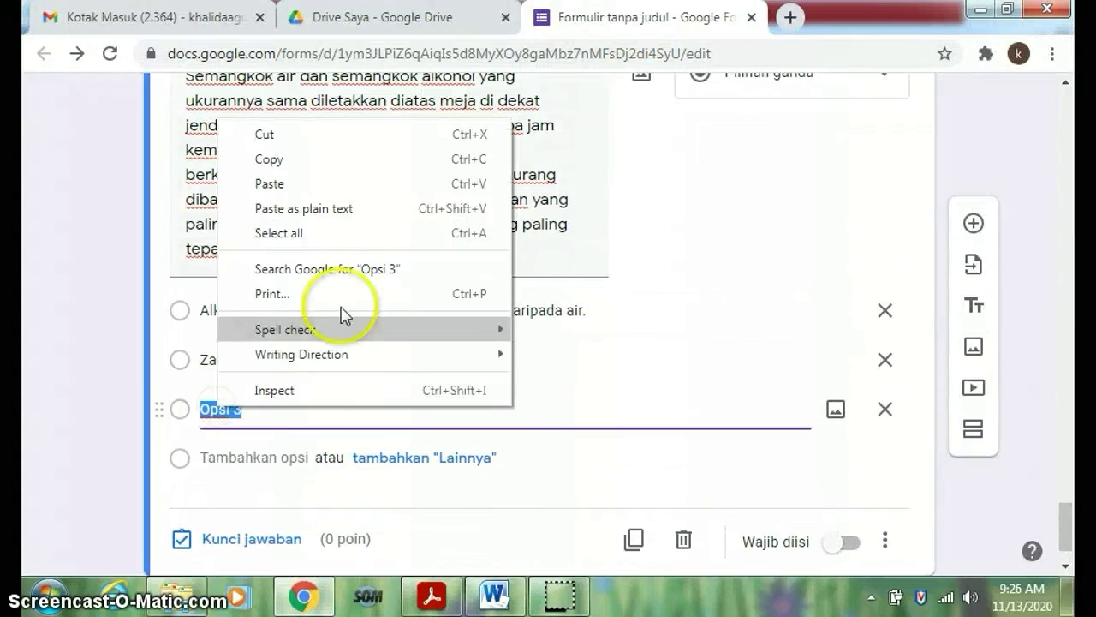
pyautogui.click(275, 182)
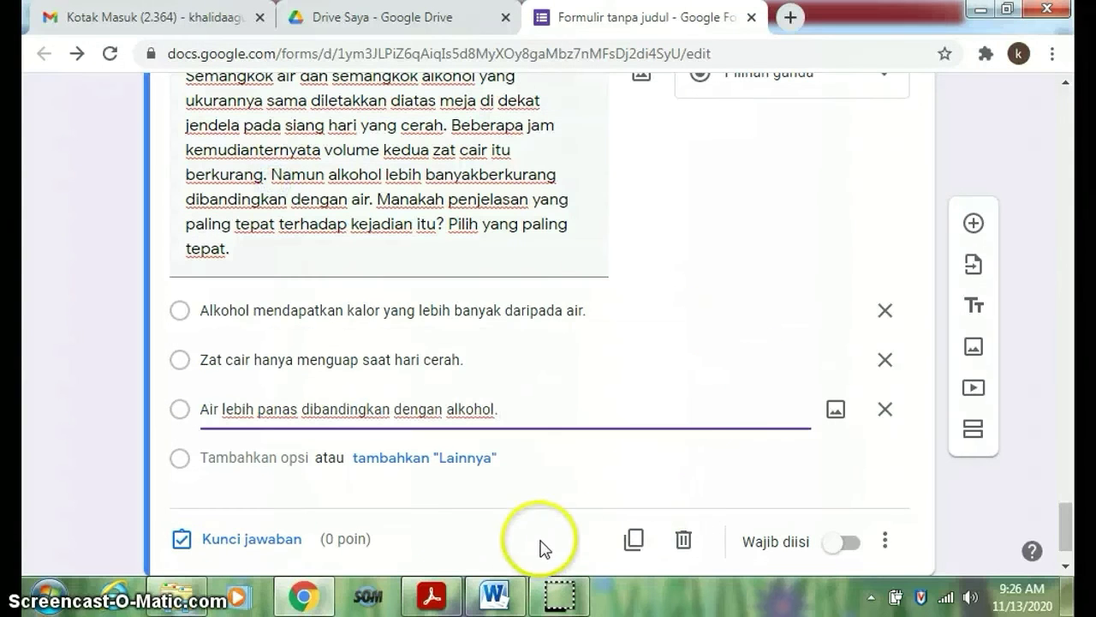
# Step: Copy "Zat cair tertentu menguap lebih cepat dibandingkan dengan jenis zat" from Word and paste it as the question's fourth option in Chrome
pyautogui.click(495, 595)
pyautogui.moveTo(327, 405); pyautogui.dragTo(727, 409)
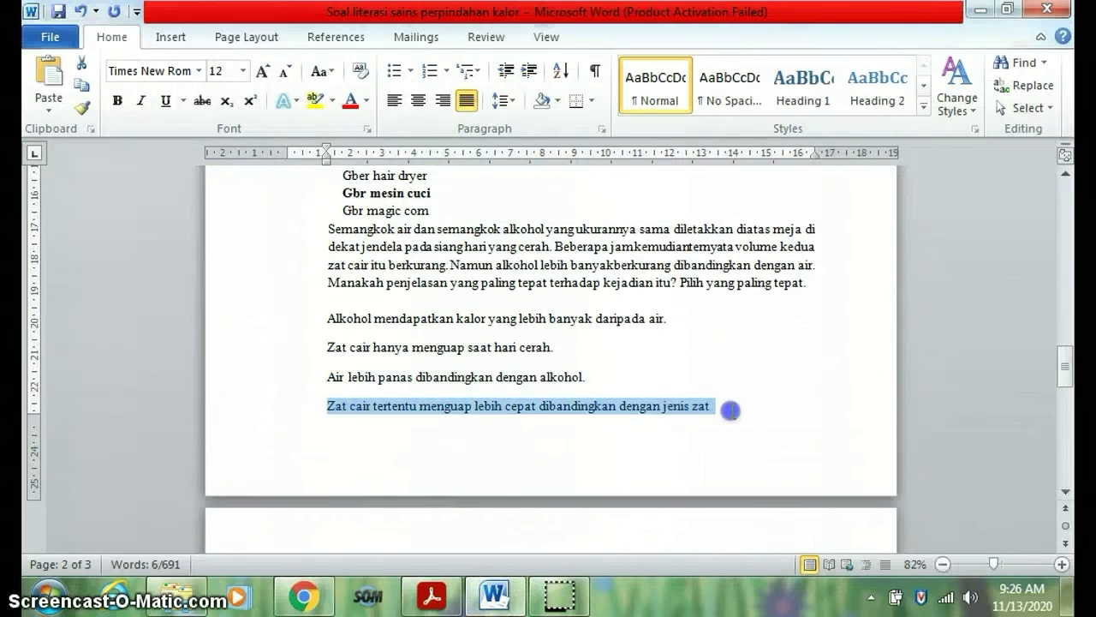
pyautogui.rightClick(620, 415)
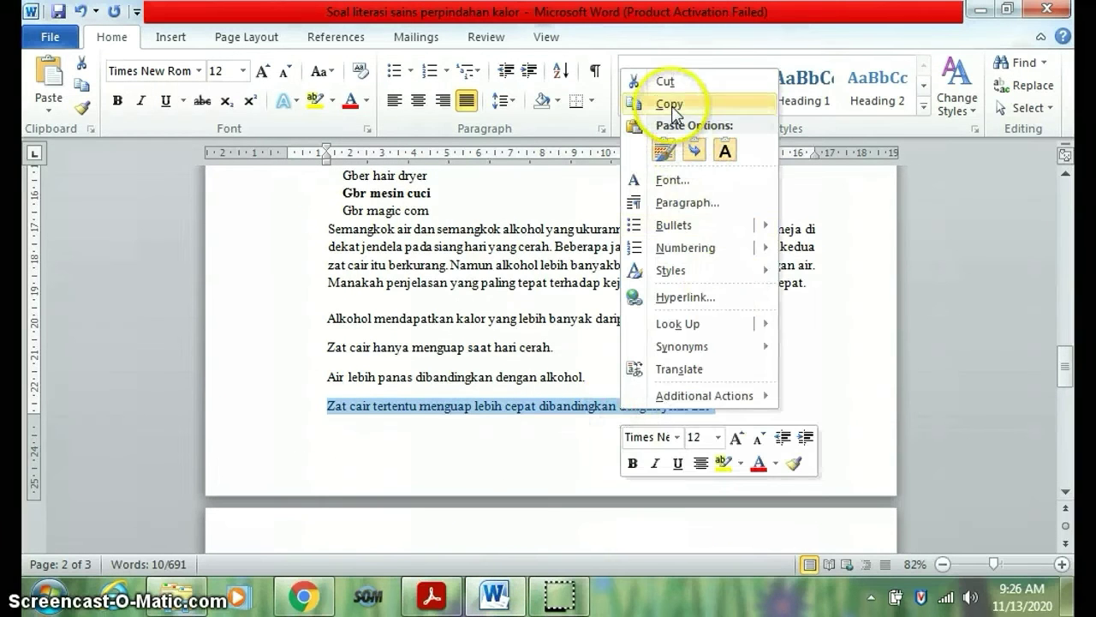
pyautogui.click(673, 103)
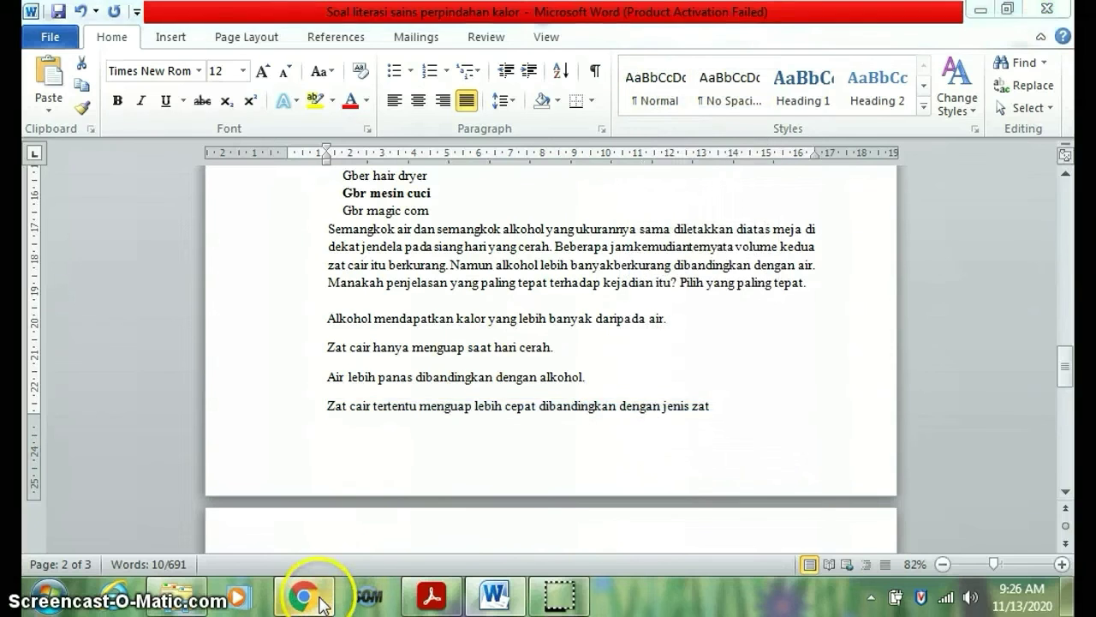
pyautogui.click(322, 602)
pyautogui.click(215, 456)
pyautogui.click(216, 456)
pyautogui.rightClick(214, 455)
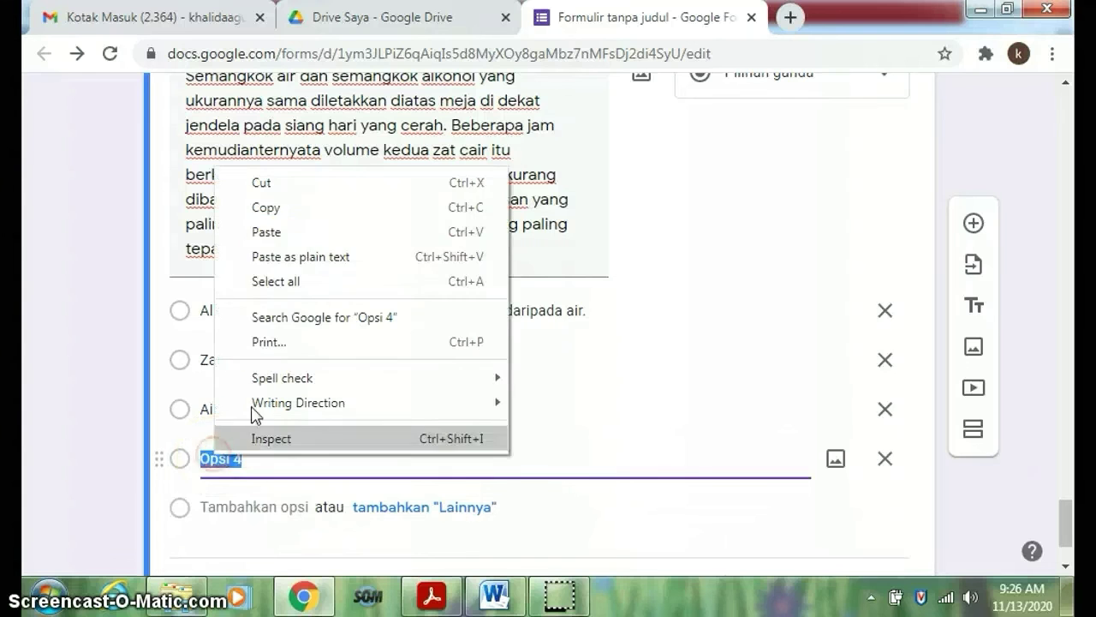
pyautogui.click(278, 232)
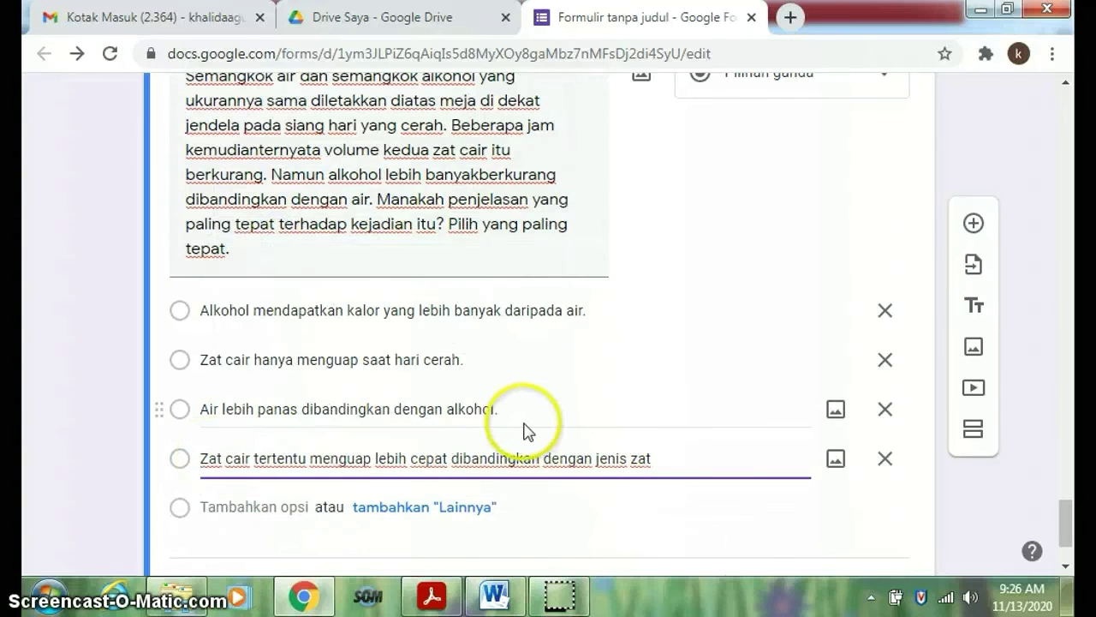
# Step: Set the alcohol question's answer key to 10 points with "Zat cair tertentu menguap lebih cepat dibandingkan dengan jenis zat" as the correct answer
pyautogui.scroll(-1, 613, 325)
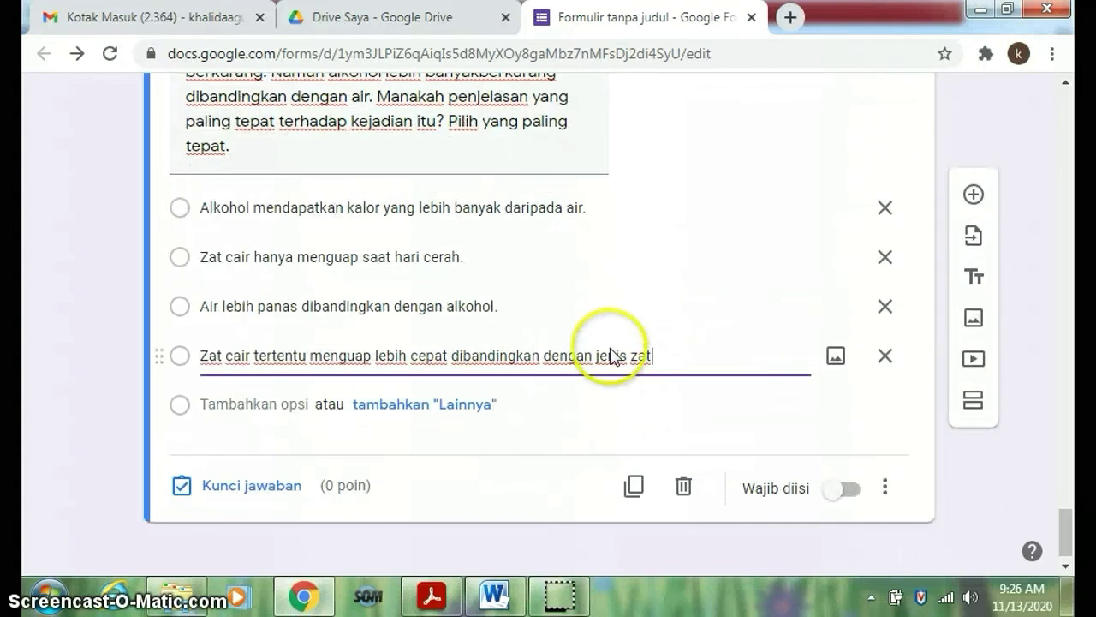
pyautogui.click(290, 494)
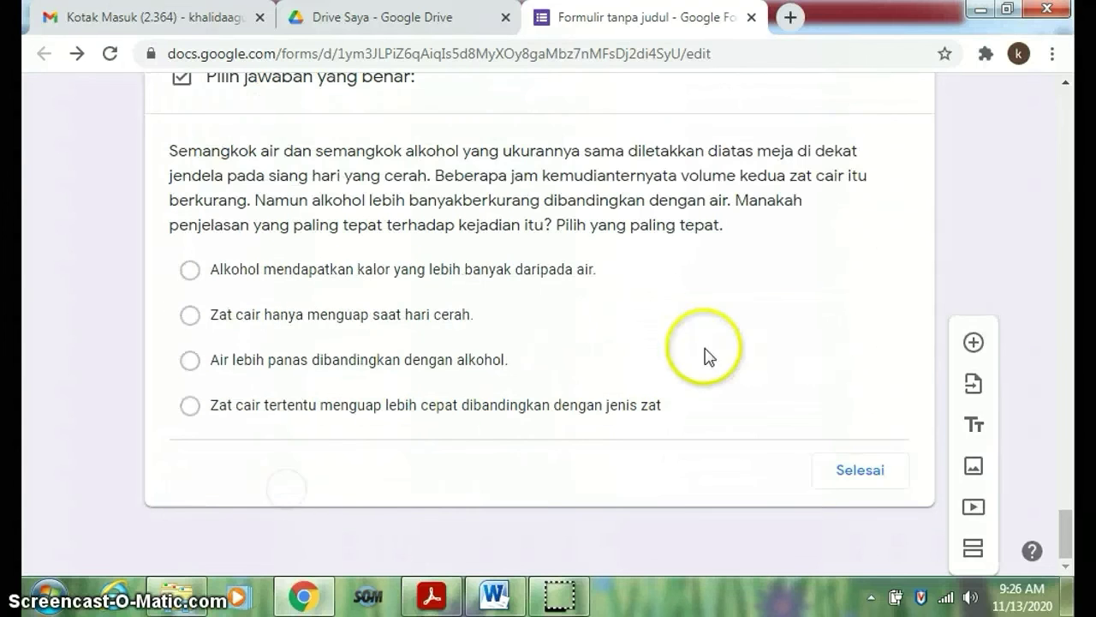
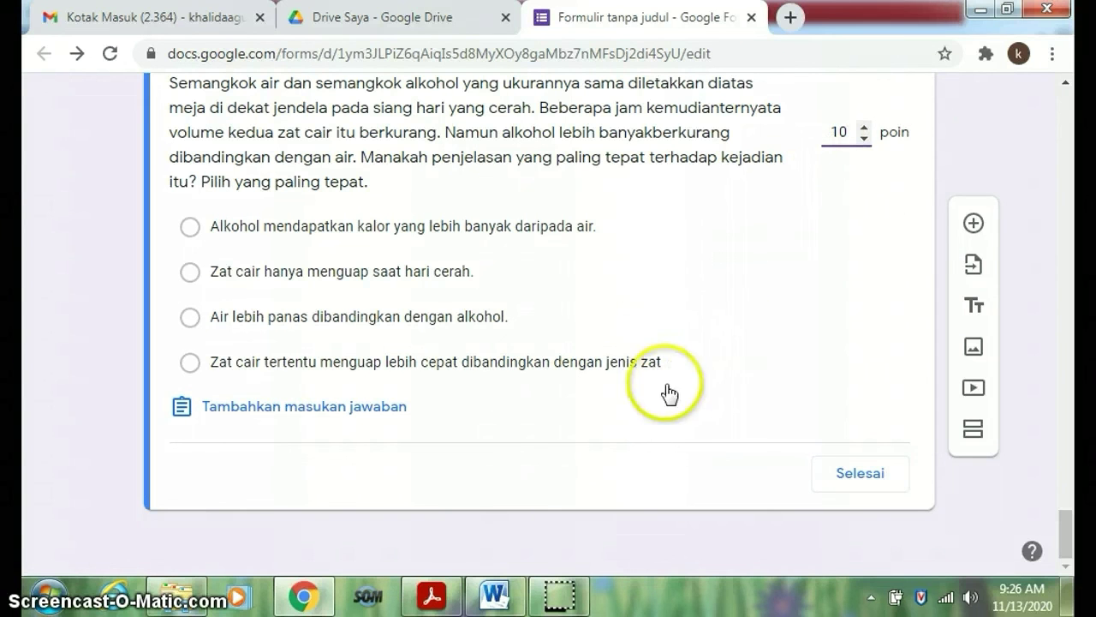
pyautogui.click(189, 368)
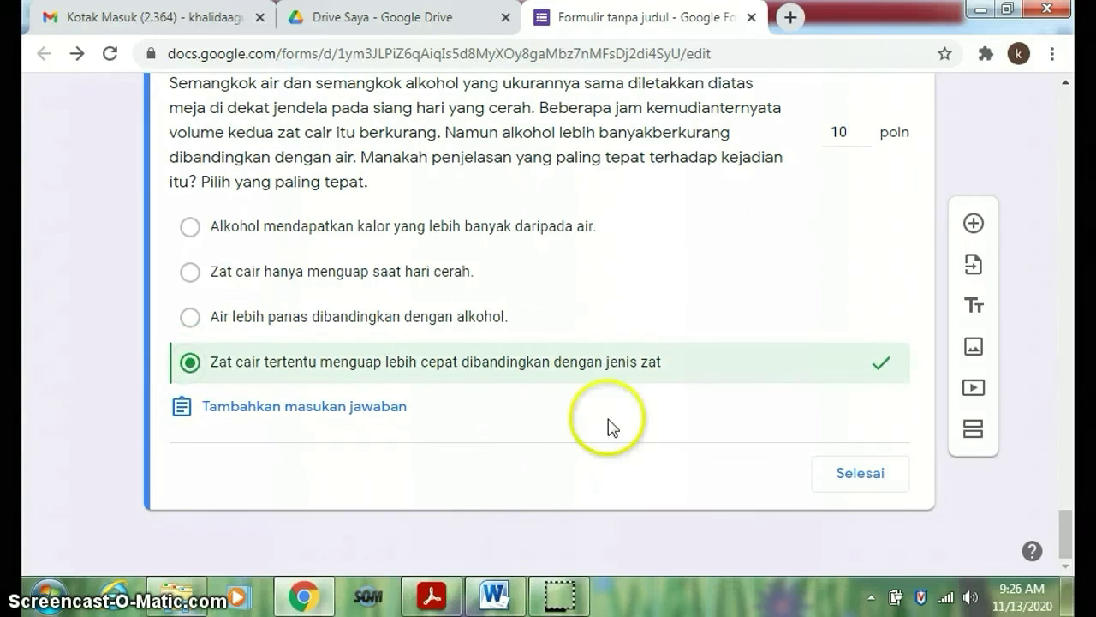
pyautogui.click(858, 476)
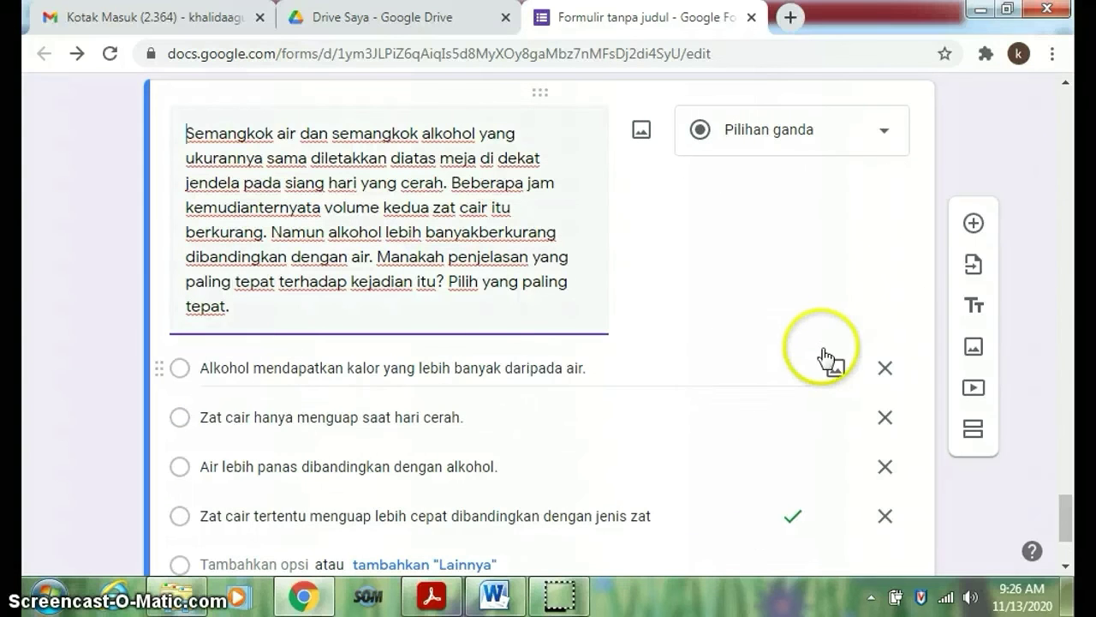
# Step: Make the alcohol question in the Soal Latihan section required (Wajib diisi)
pyautogui.scroll(-1, 747, 334)
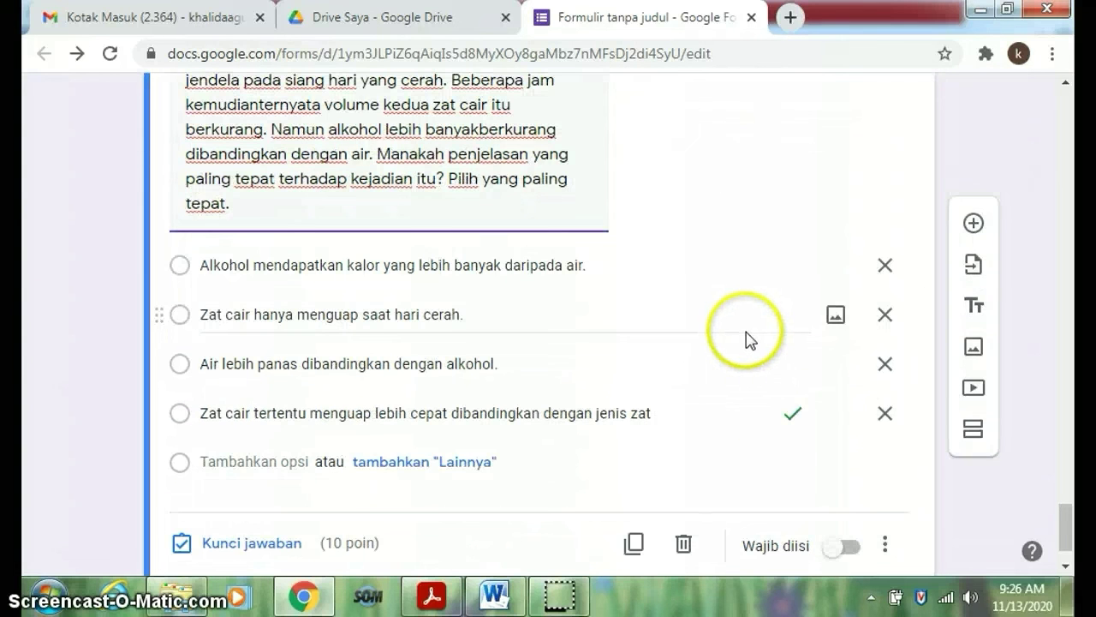
pyautogui.scroll(2, 746, 334)
pyautogui.scroll(2, 616, 292)
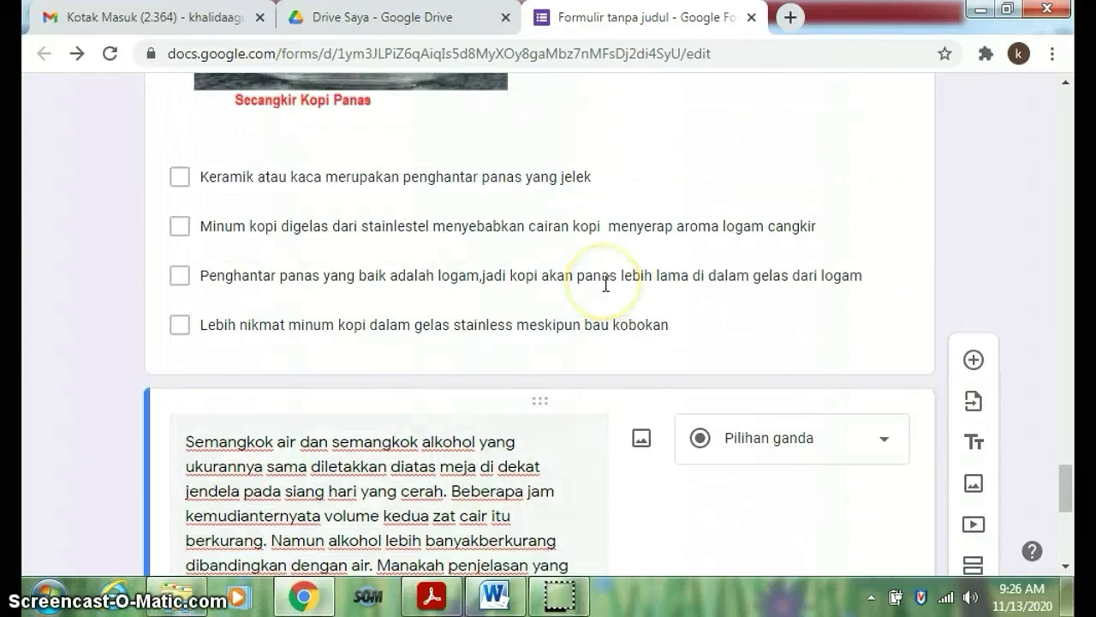
pyautogui.scroll(-5, 606, 284)
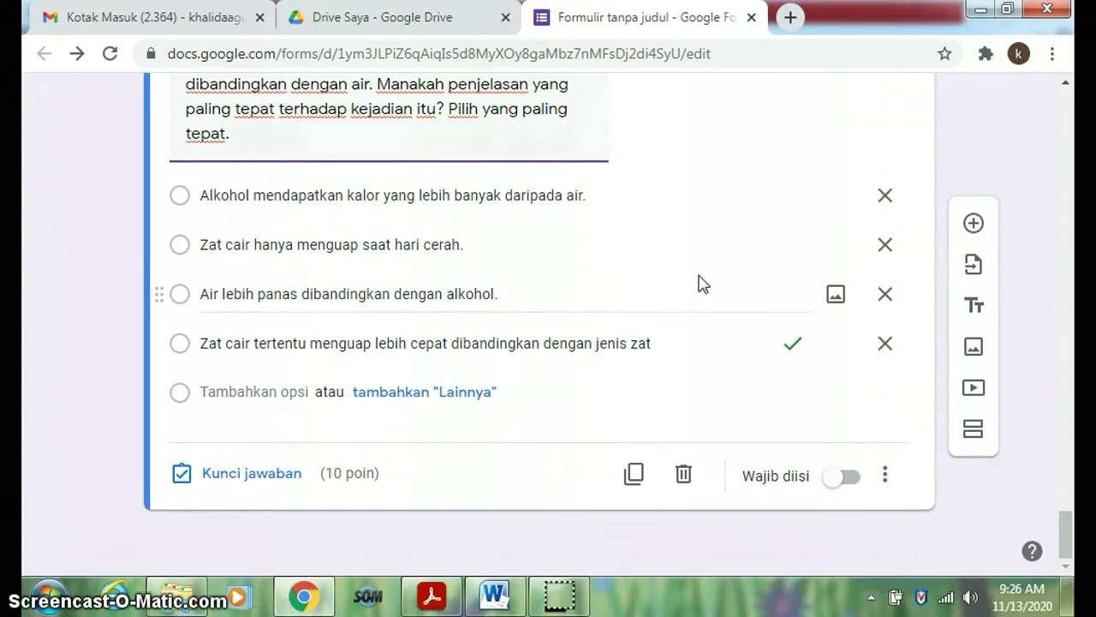
pyautogui.click(840, 485)
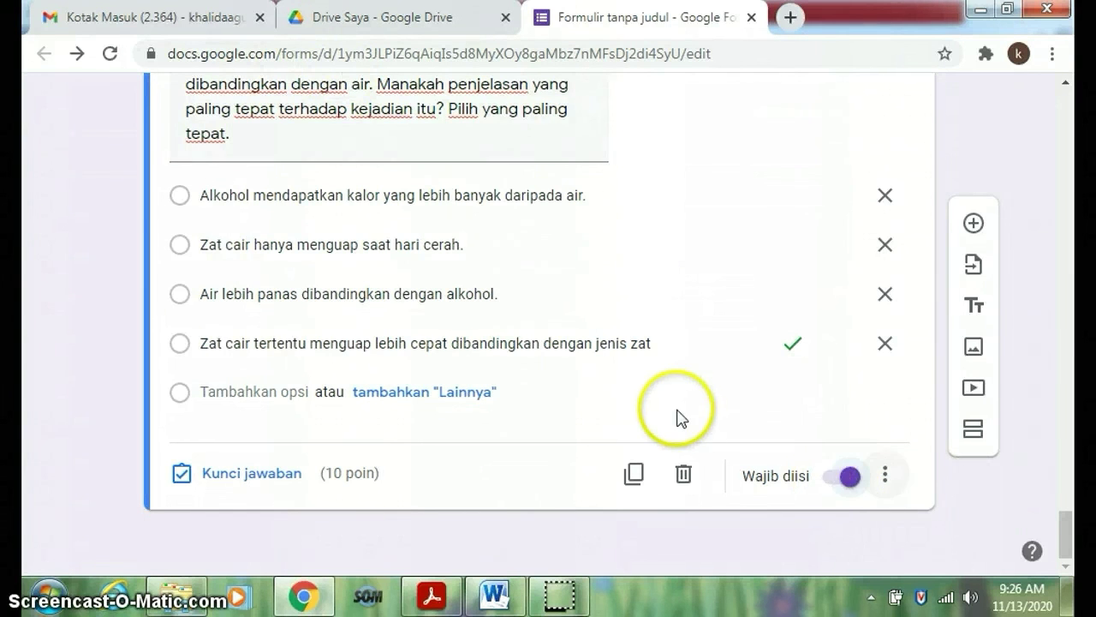
pyautogui.scroll(3, 679, 418)
pyautogui.scroll(2, 673, 408)
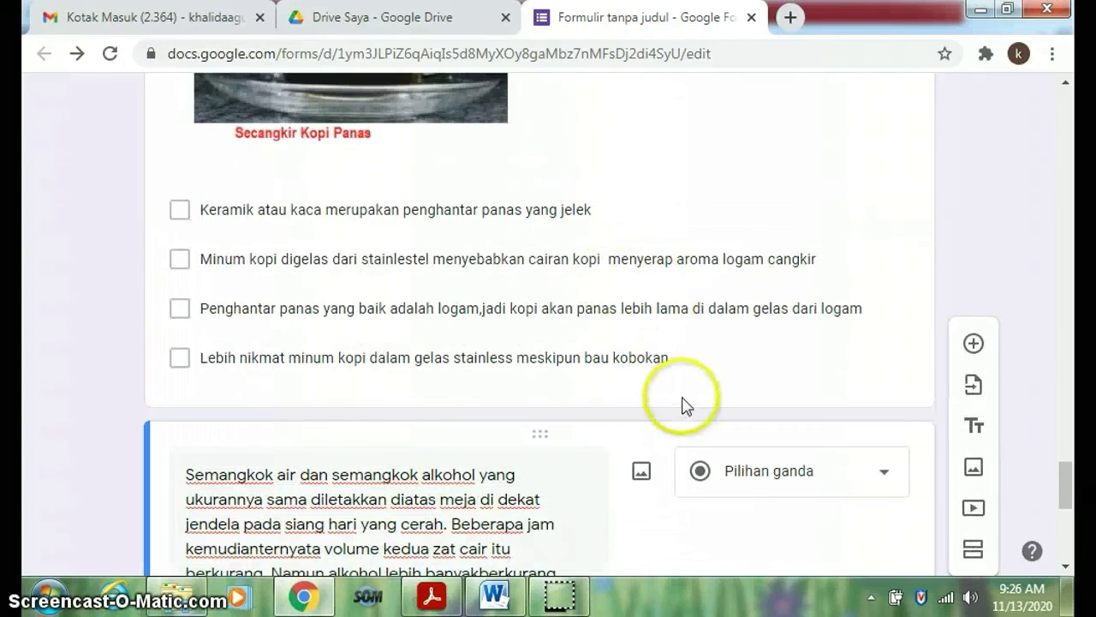
# Step: Make the Secangkir Kopi Panas checkbox question in the Soal Latihan section required (Wajib diisi)
pyautogui.click(731, 365)
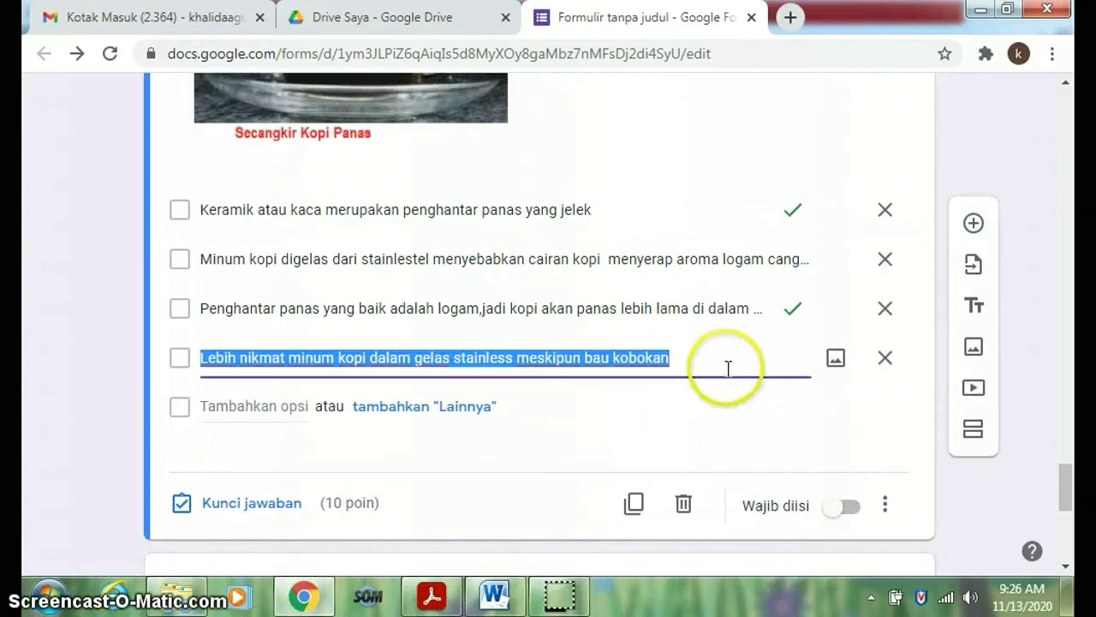
pyautogui.click(840, 514)
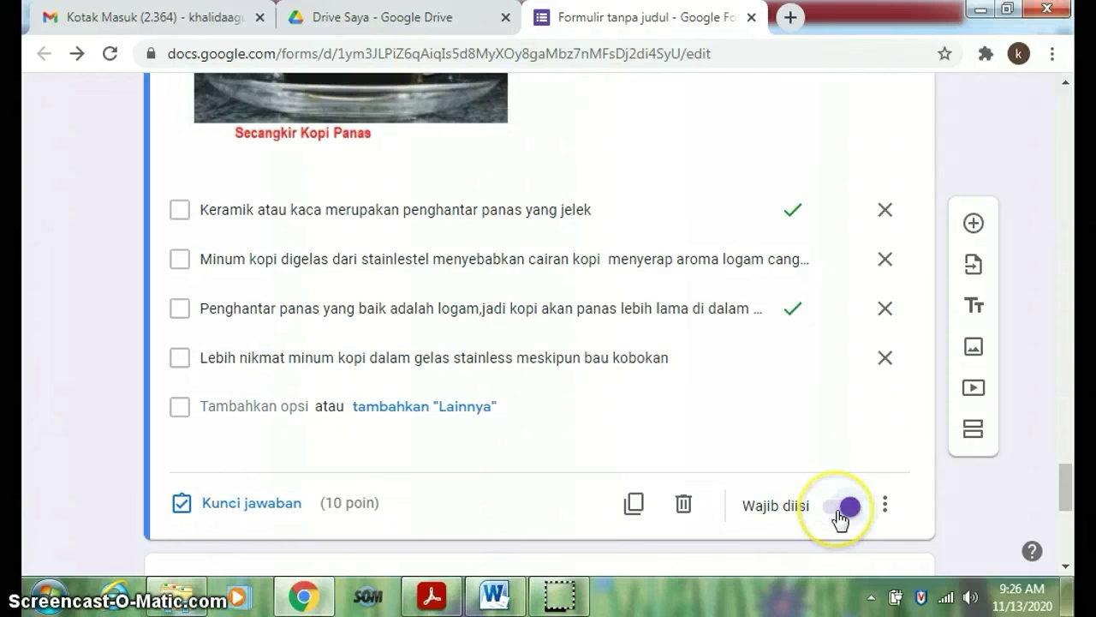
# Step: Add a new section after the alcohol question and title it "Terimakasih"
pyautogui.scroll(-3, 649, 326)
pyautogui.scroll(-2, 651, 325)
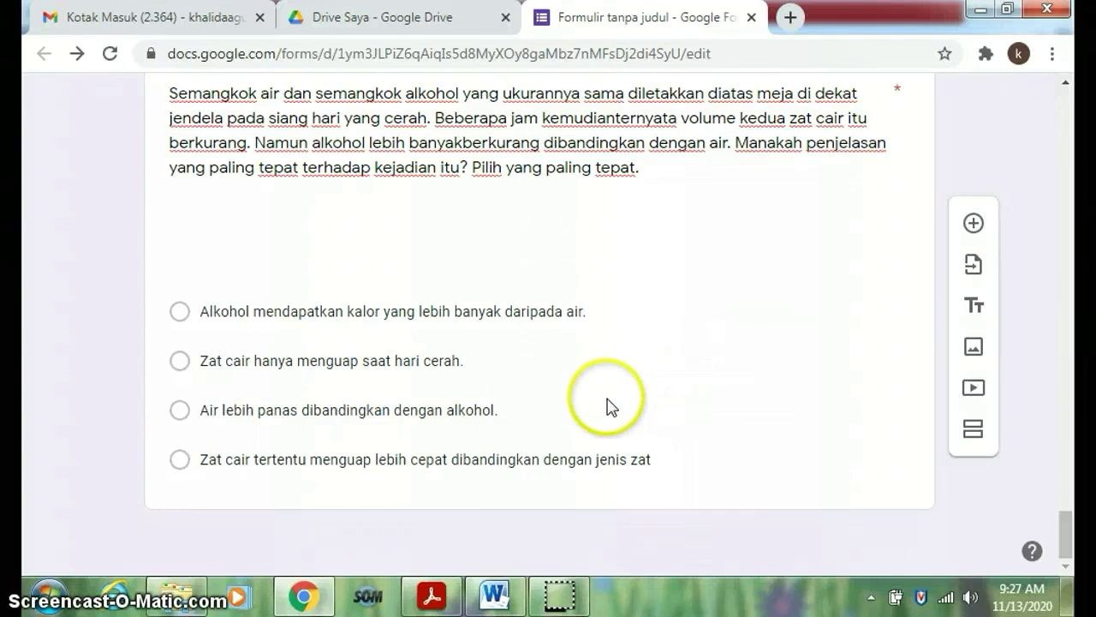
pyautogui.scroll(3, 618, 395)
pyautogui.scroll(-3, 620, 380)
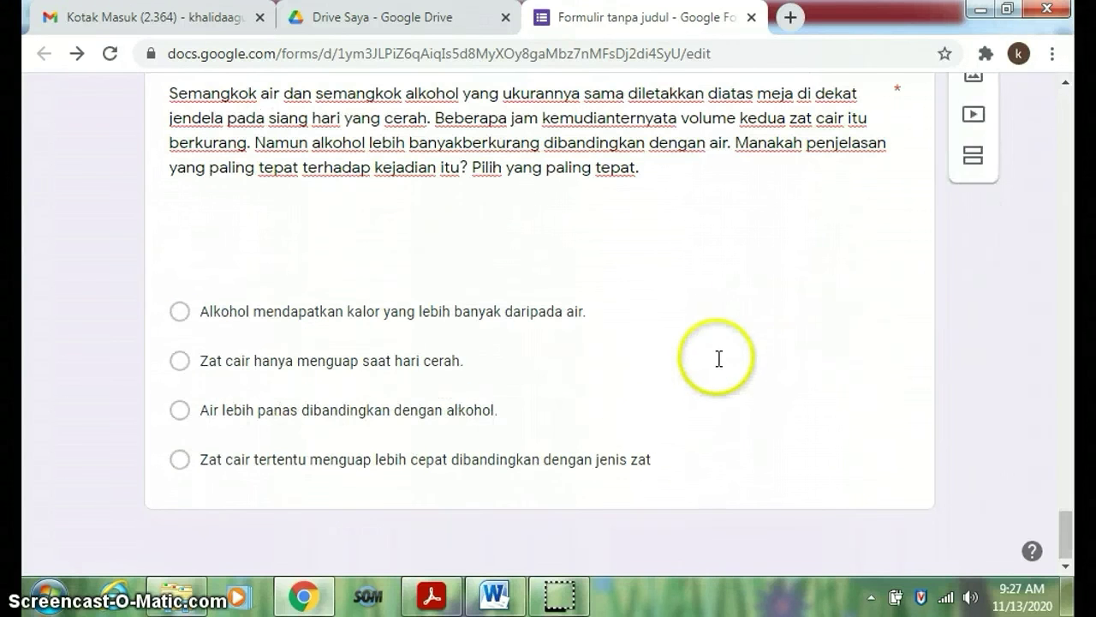
pyautogui.click(717, 359)
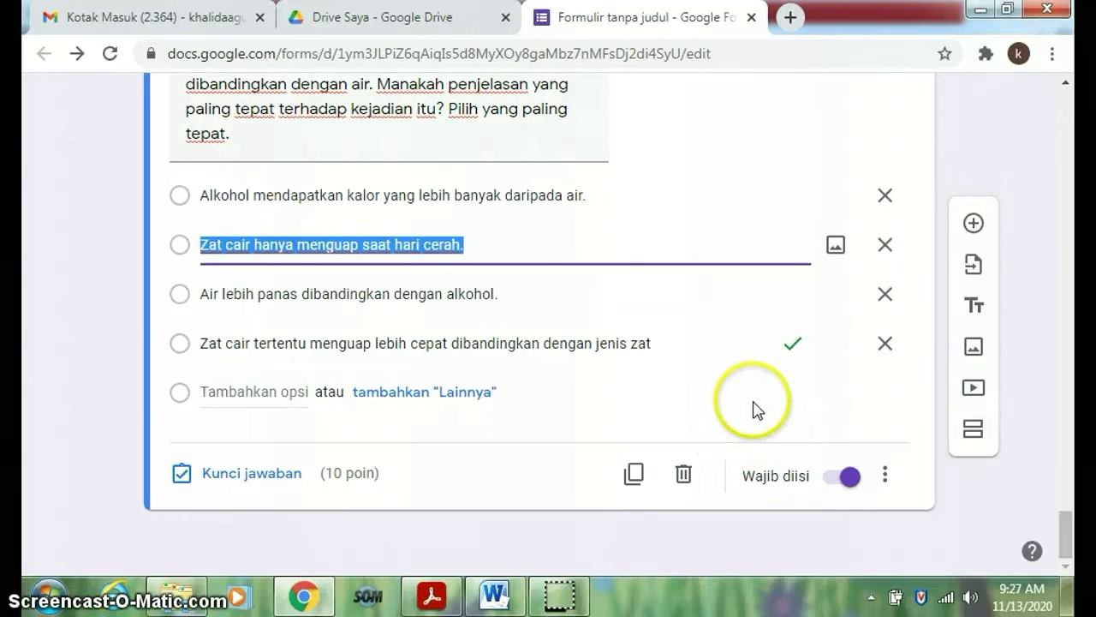
pyautogui.click(975, 435)
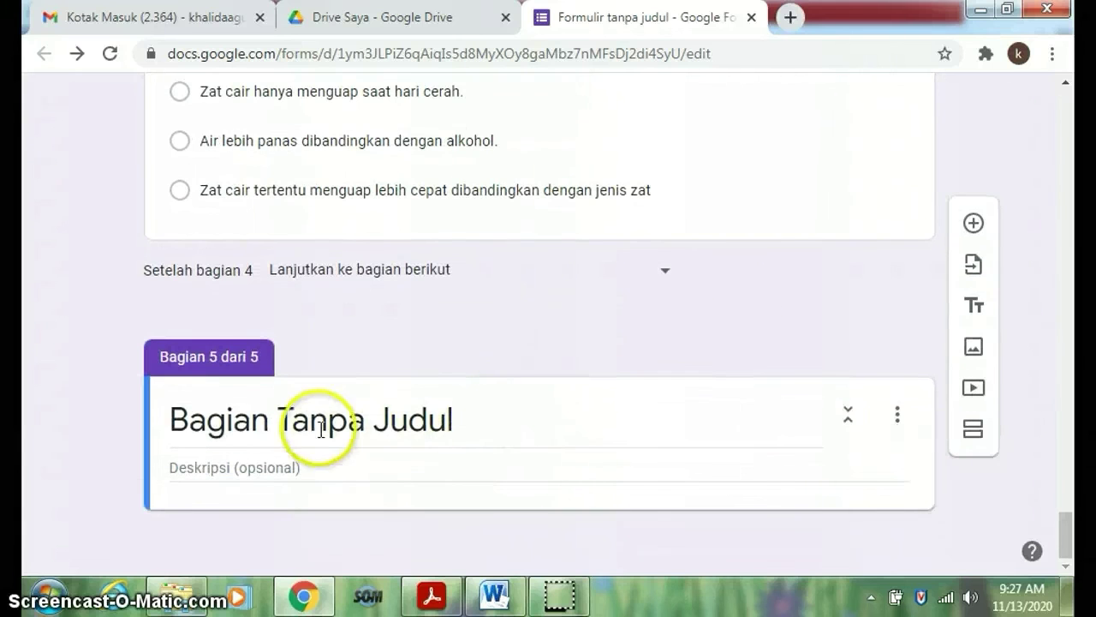
pyautogui.click(320, 428)
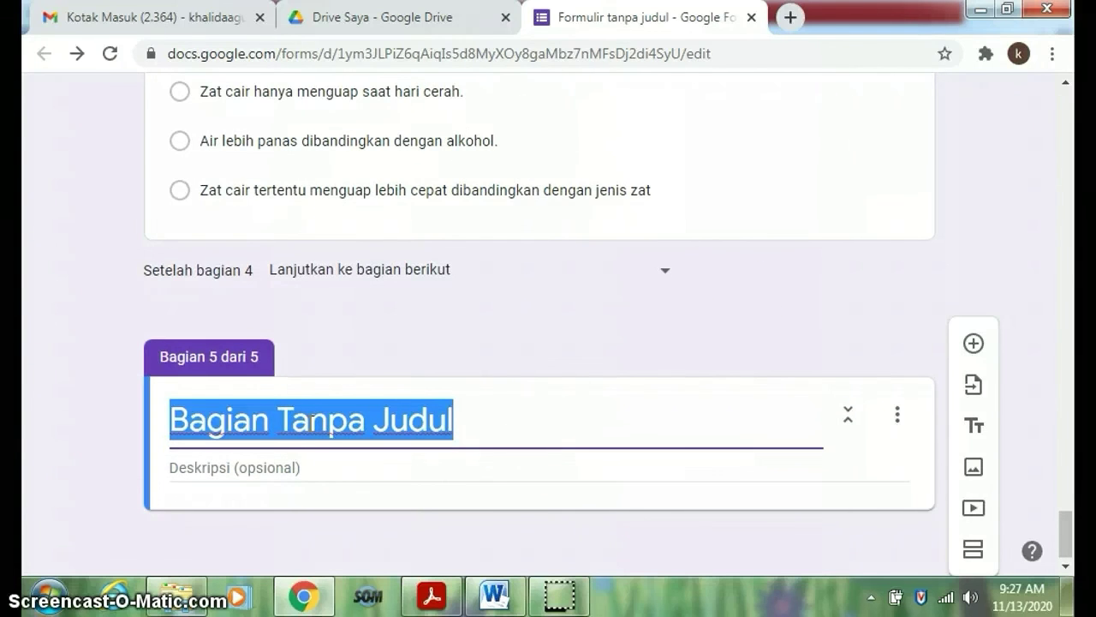
pyautogui.write('T')
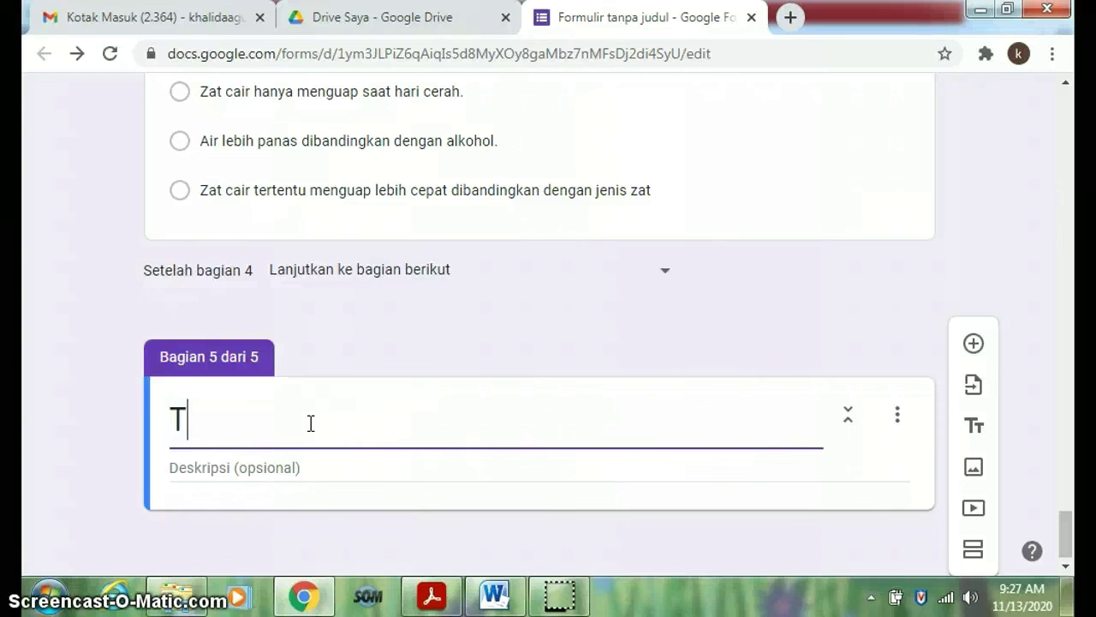
pyautogui.write('erimakasih')
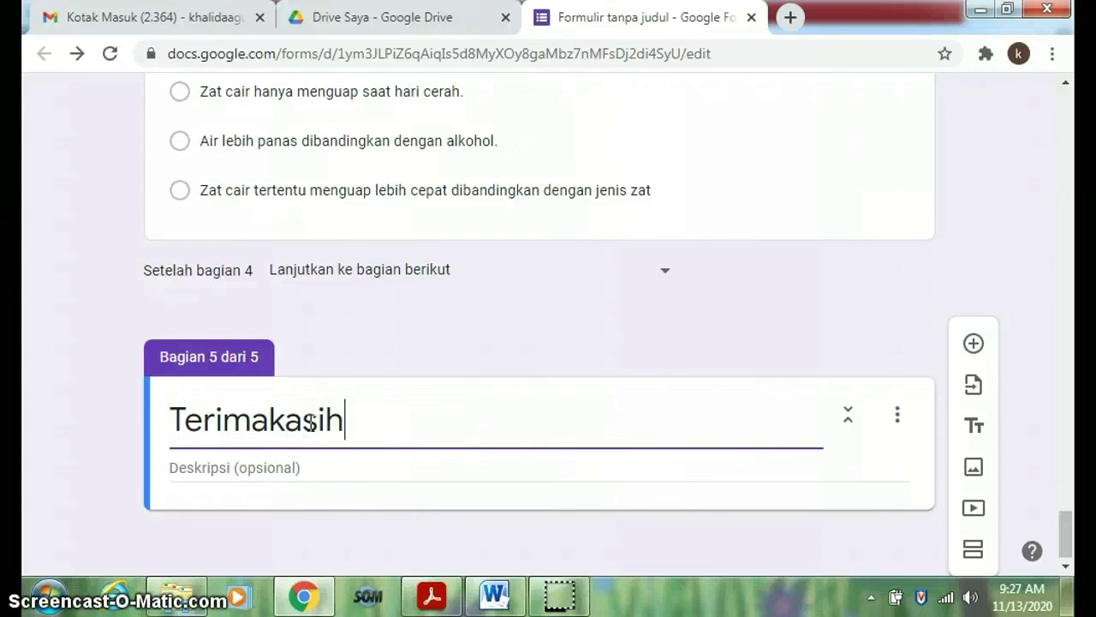
pyautogui.click(297, 434)
# Step: Enter "Setelah ananda submit, ananda bisa melihat skor, juka skor kurang 75 ananda bisa belajar kembali" as the Terimakasih section's description
pyautogui.click(202, 469)
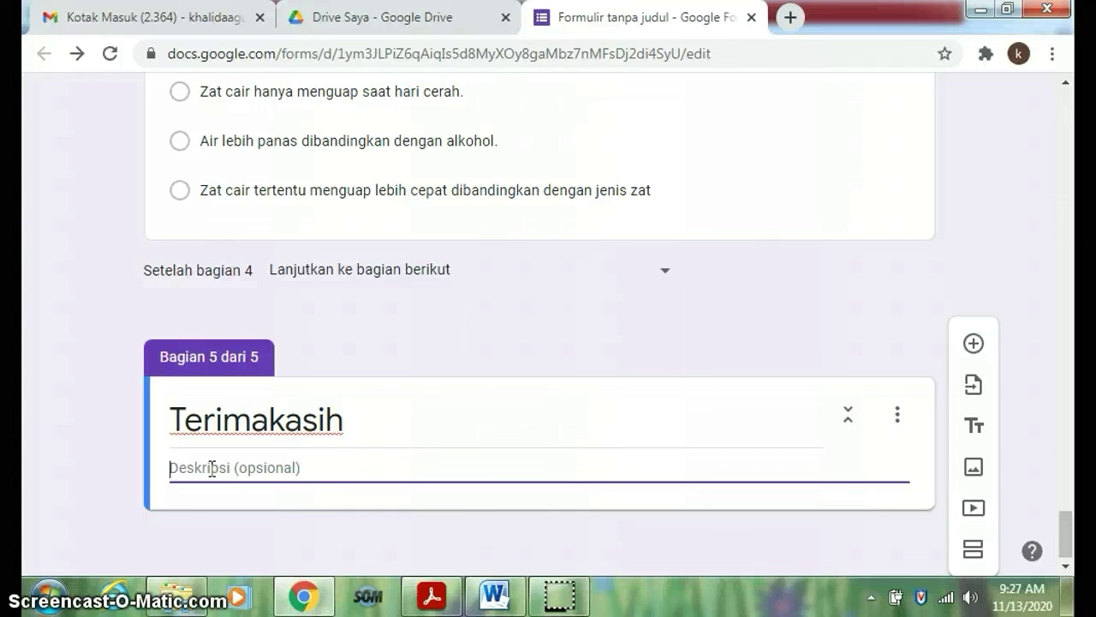
pyautogui.write('Setela')
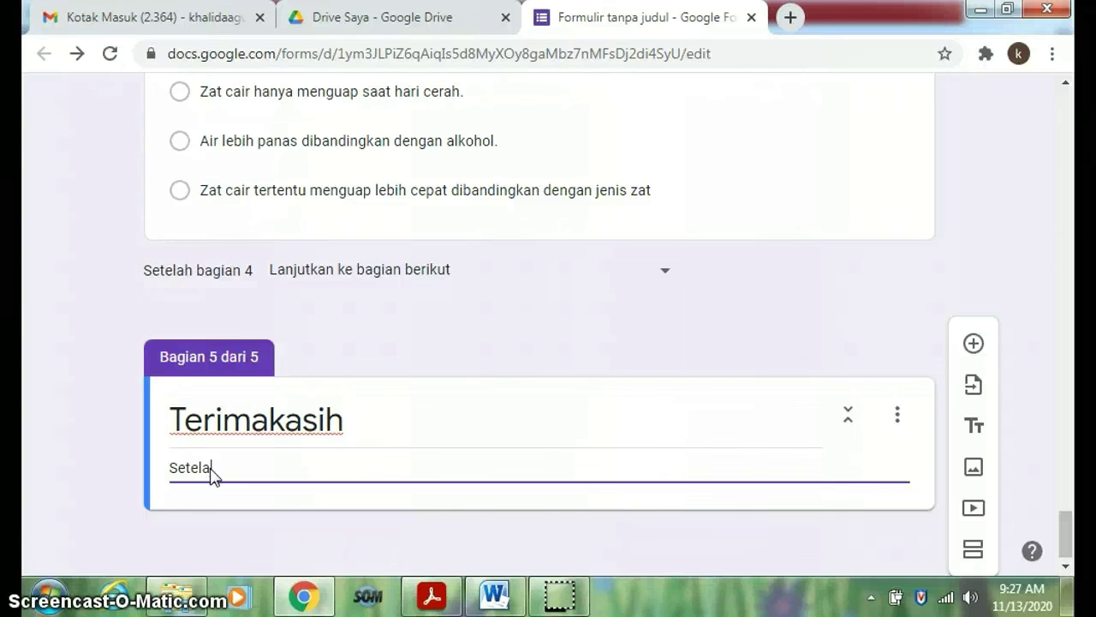
pyautogui.write('h ananda ')
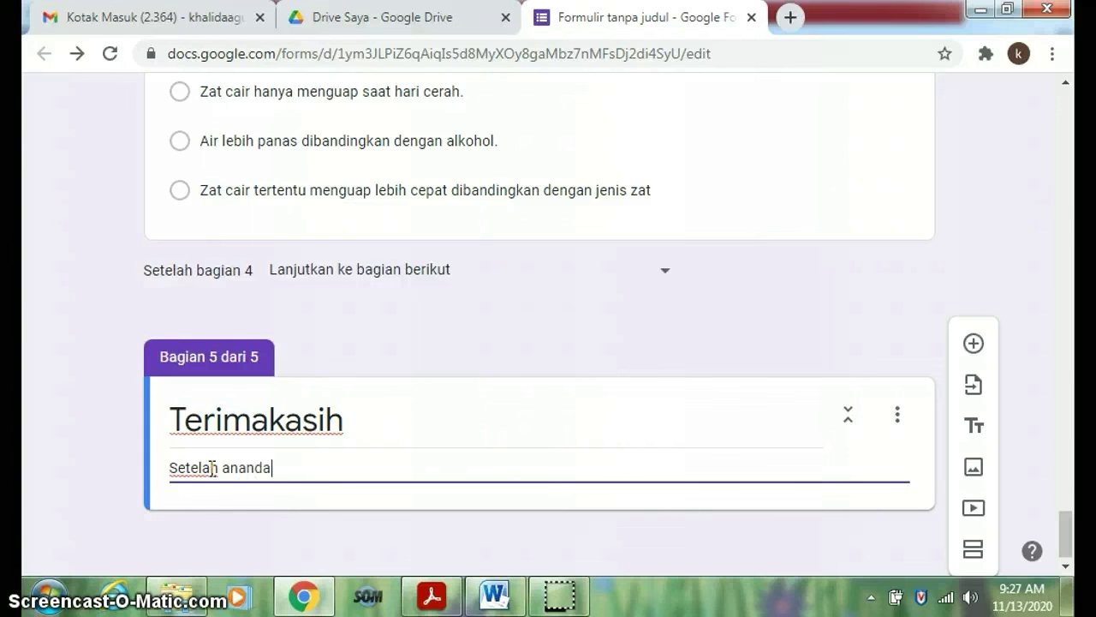
pyautogui.write('submit,')
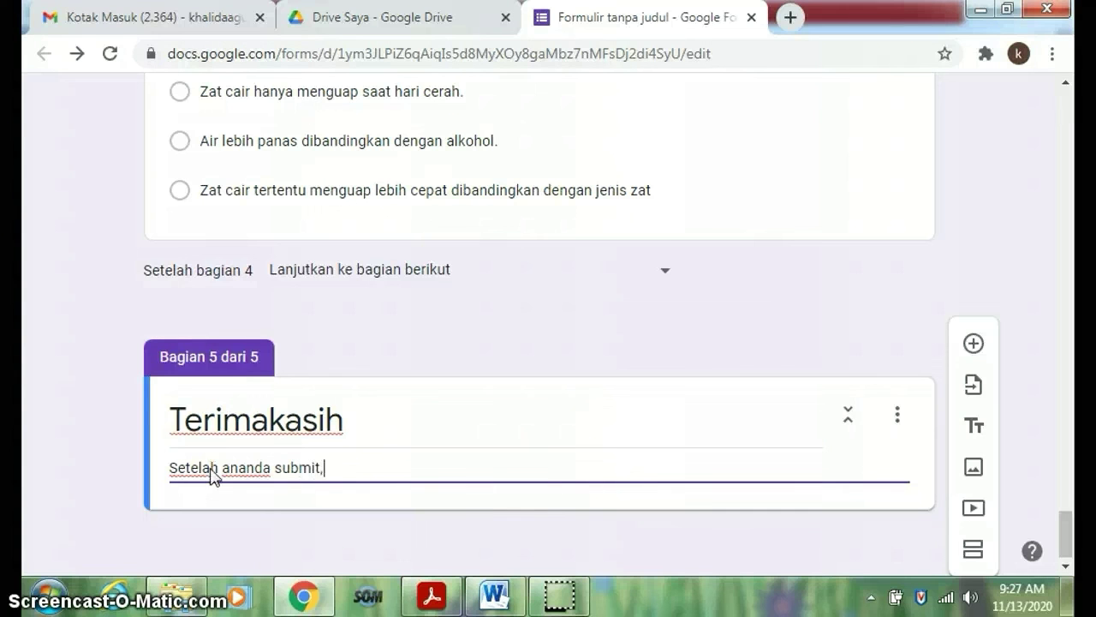
pyautogui.write(' ananda ')
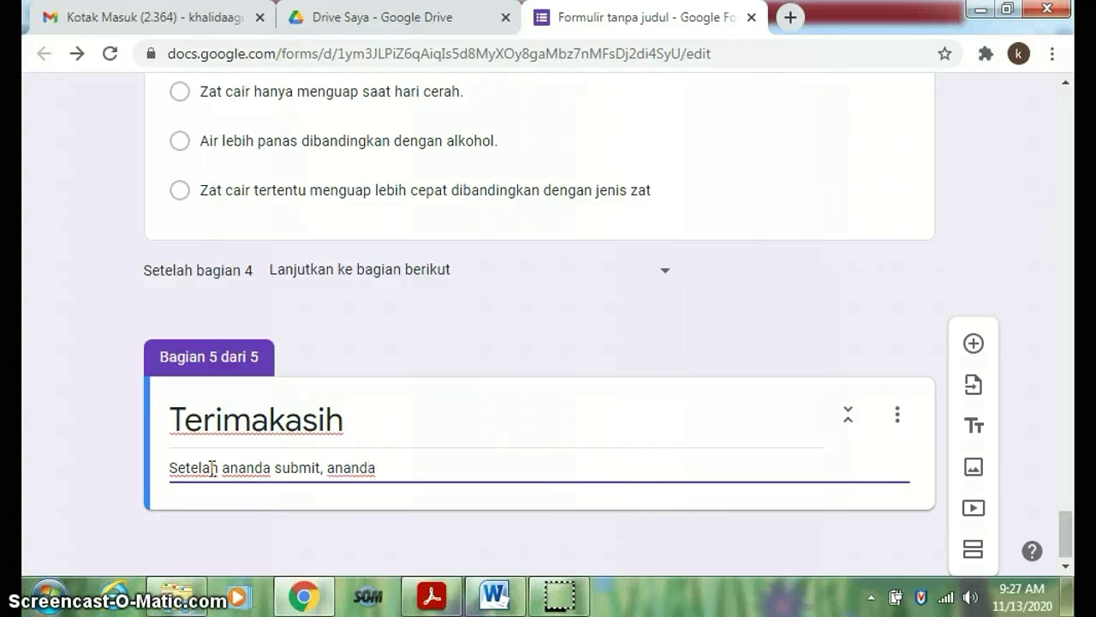
pyautogui.write('bisa melihat sko')
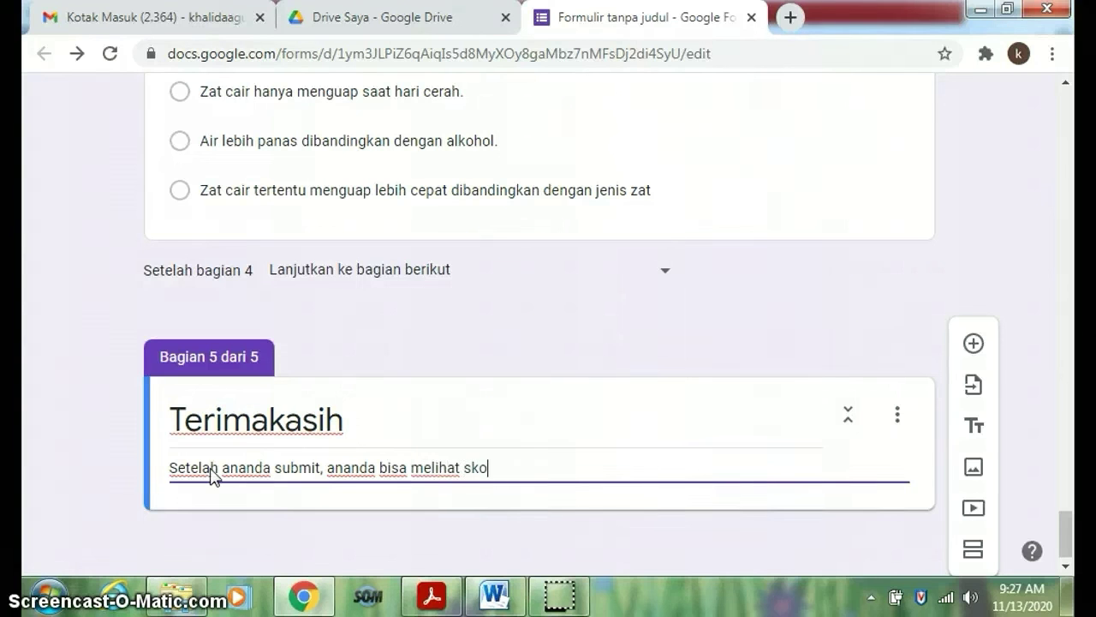
pyautogui.write('r, juka skor ku')
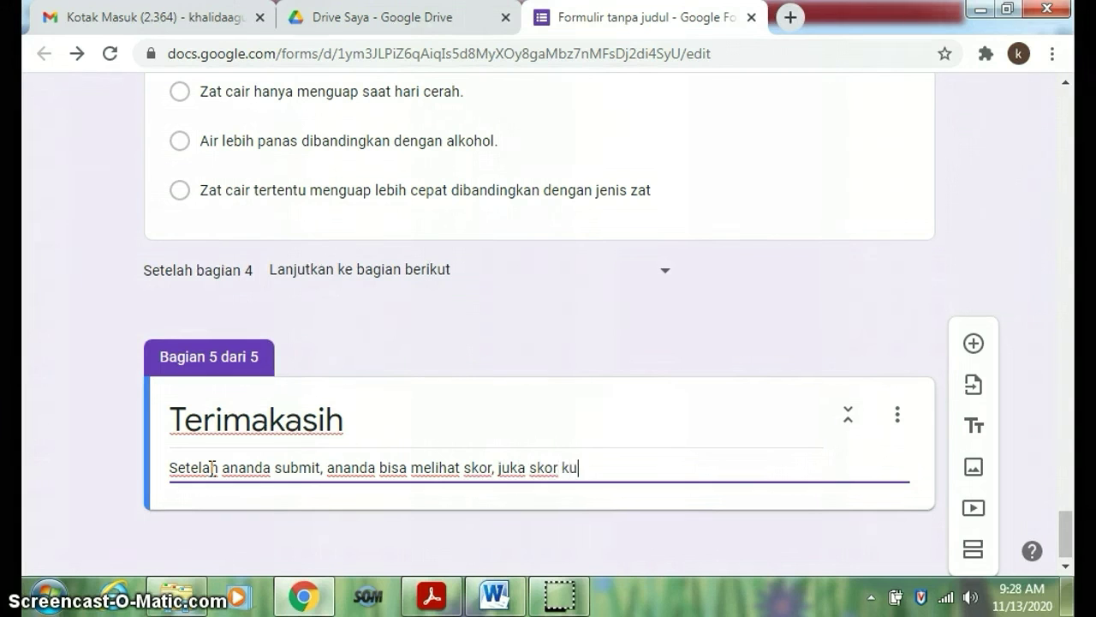
pyautogui.write('rang 75 ananda bisa belajar ')
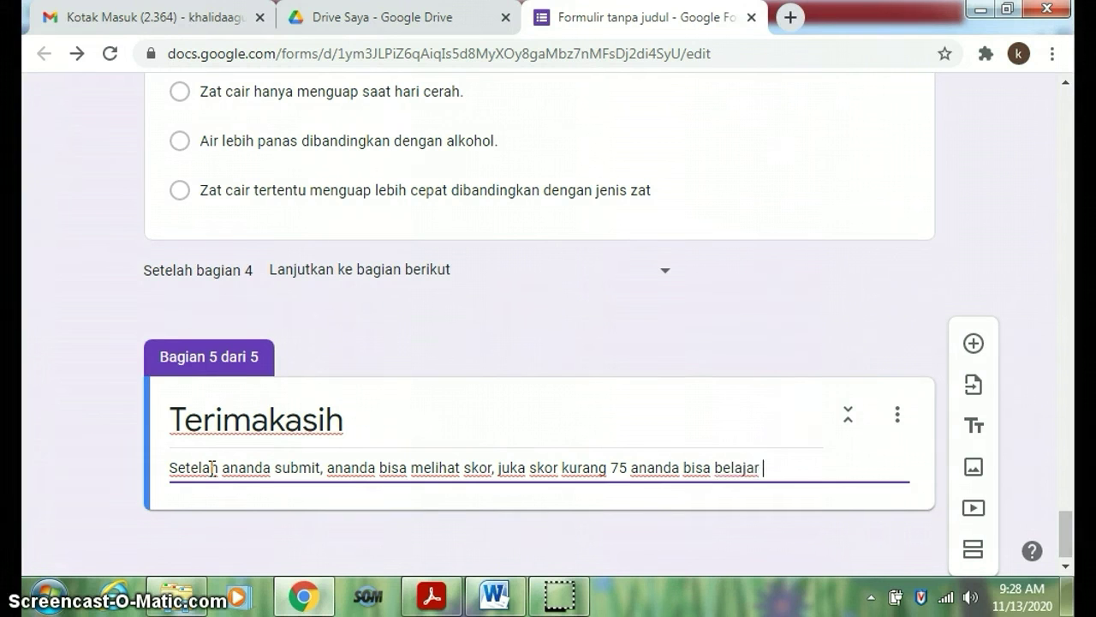
pyautogui.write('kembali')
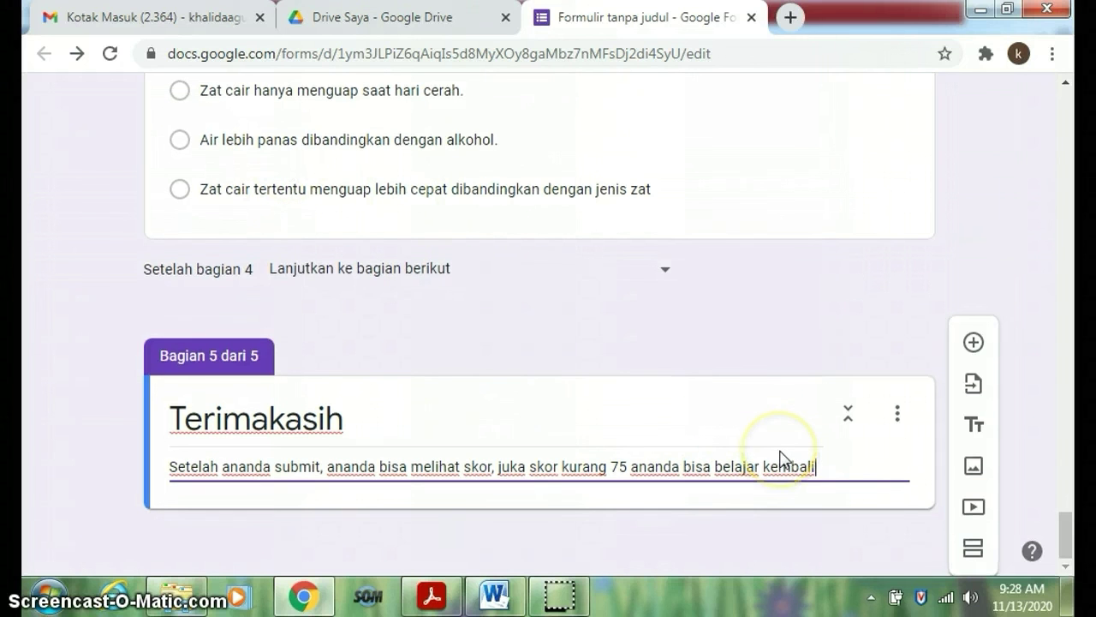
# Step: Set the form's confirmation message to "jika nilai kurang dari 75, segera laporkan ke guru untuk remedial" and save the settings
pyautogui.scroll(10, 776, 457)
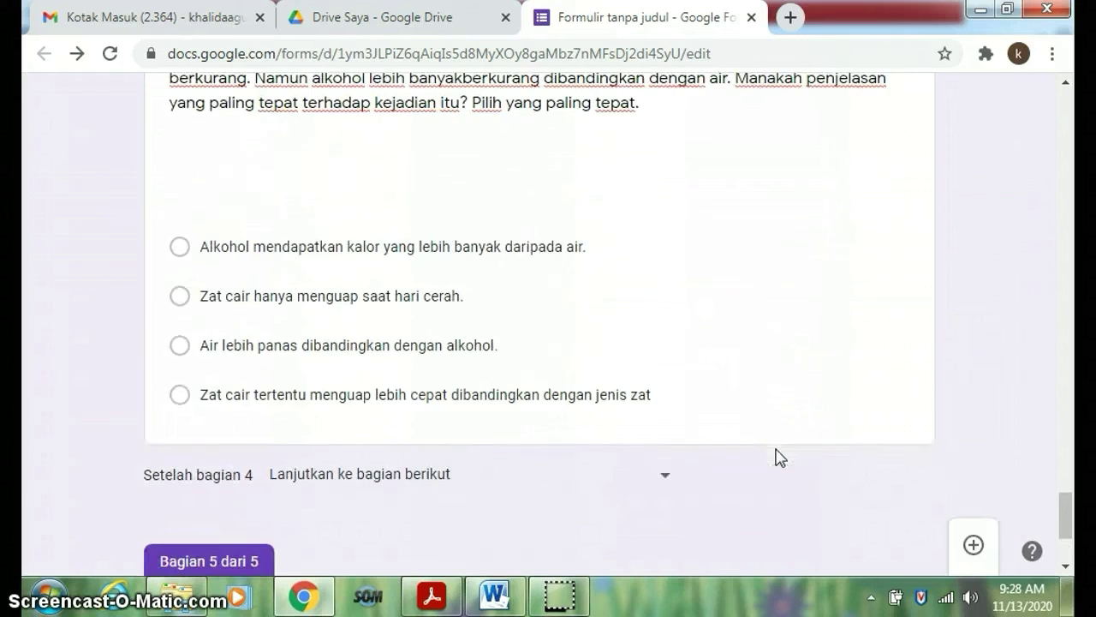
pyautogui.scroll(15, 761, 429)
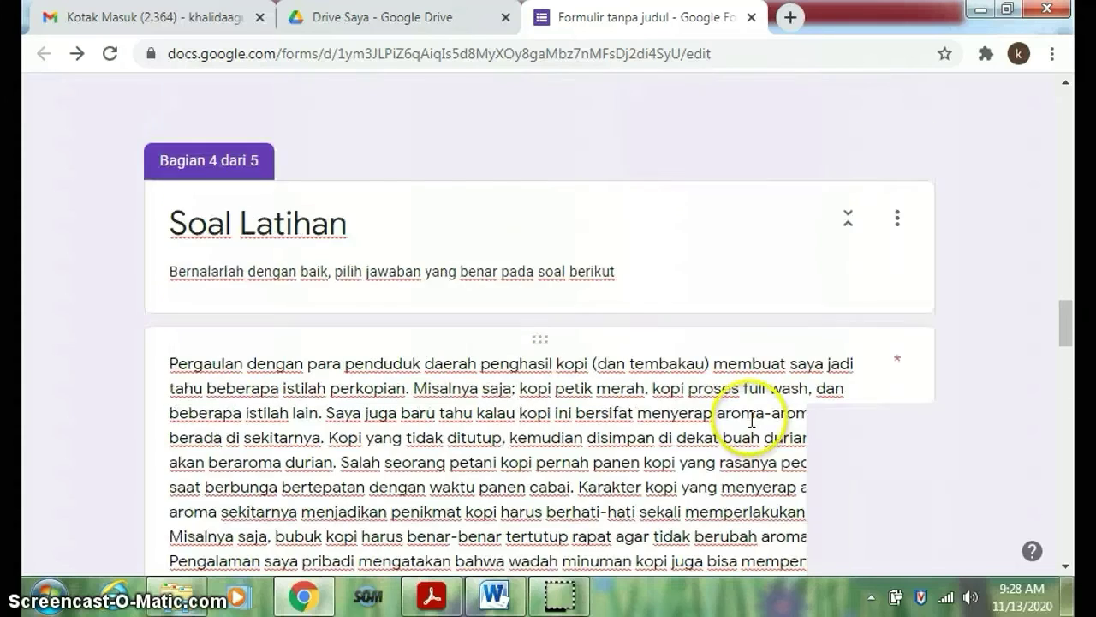
pyautogui.scroll(20, 750, 424)
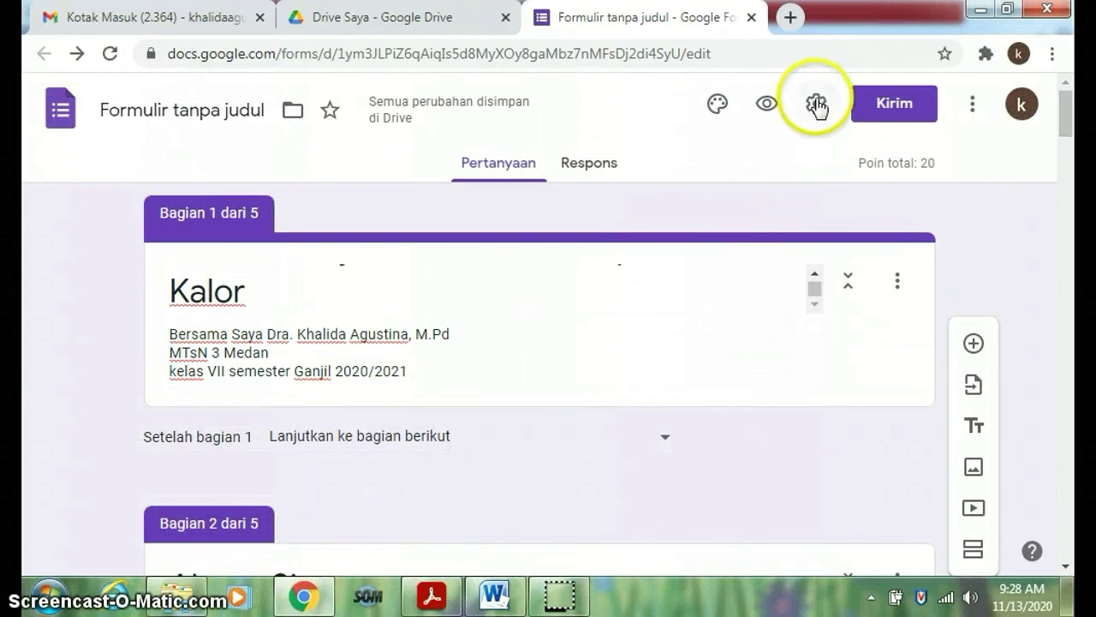
pyautogui.click(816, 106)
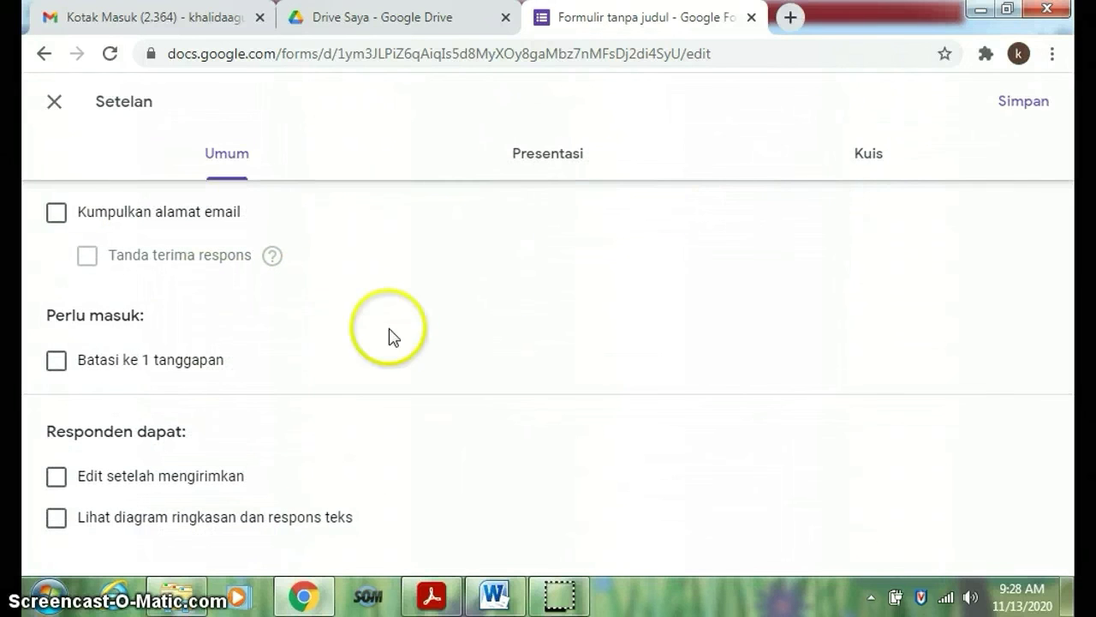
pyautogui.click(563, 164)
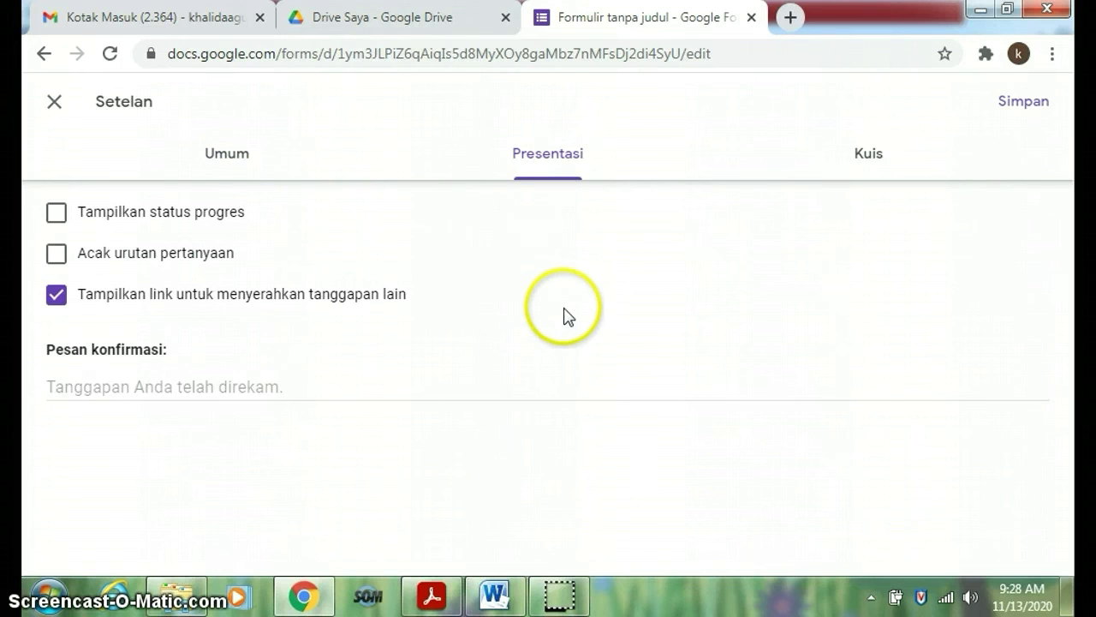
pyautogui.click(65, 386)
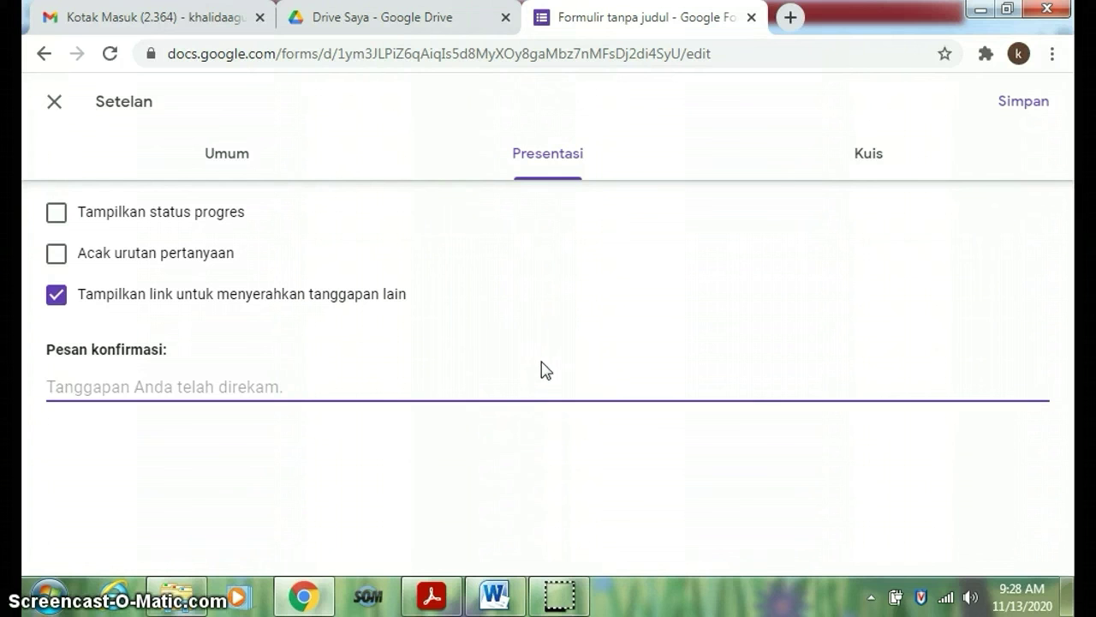
pyautogui.write('jika')
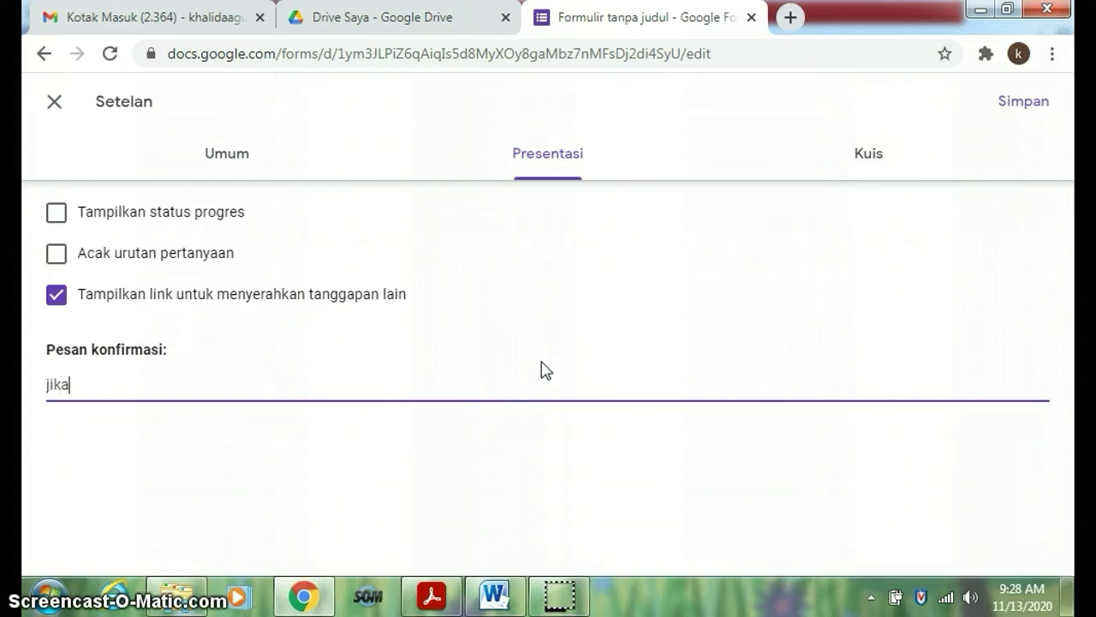
pyautogui.write(' nilai kura')
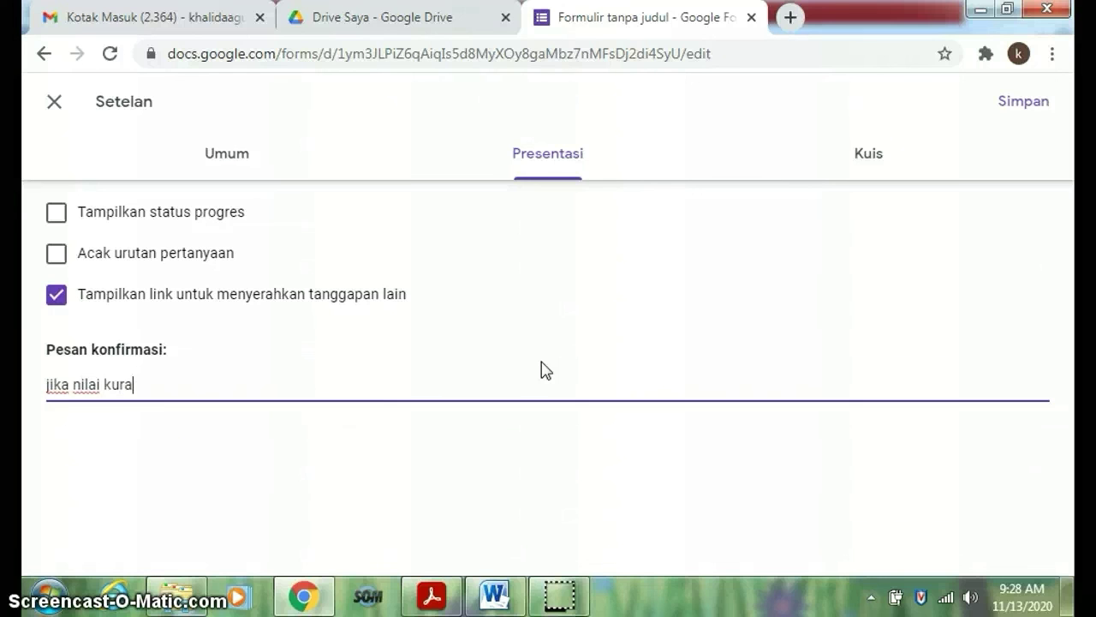
pyautogui.write('ng dari 75, ')
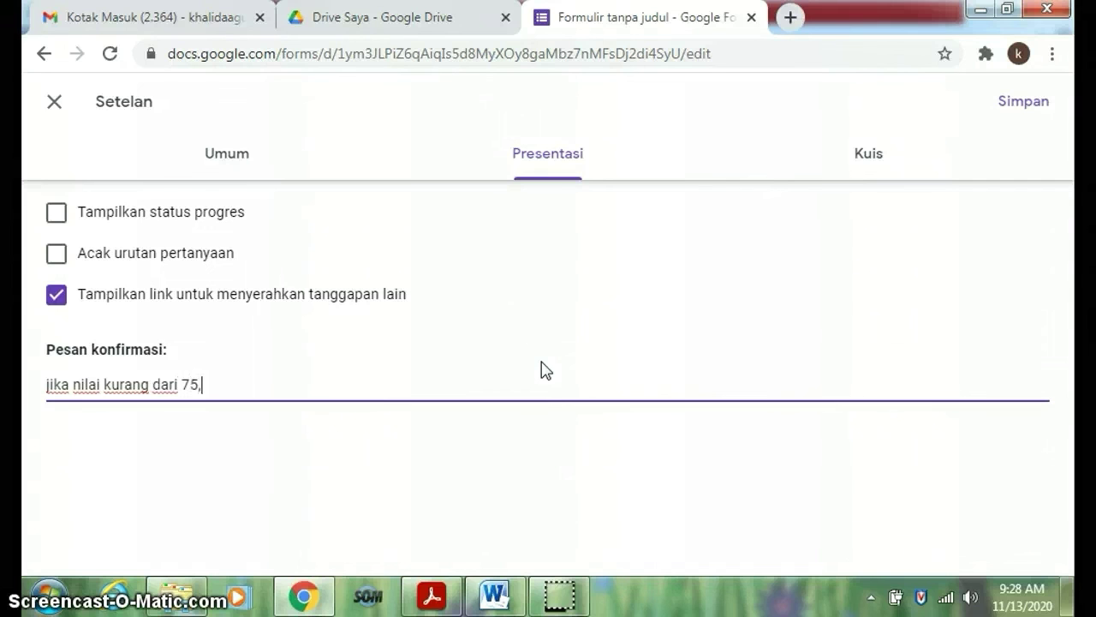
pyautogui.write('segera lapo')
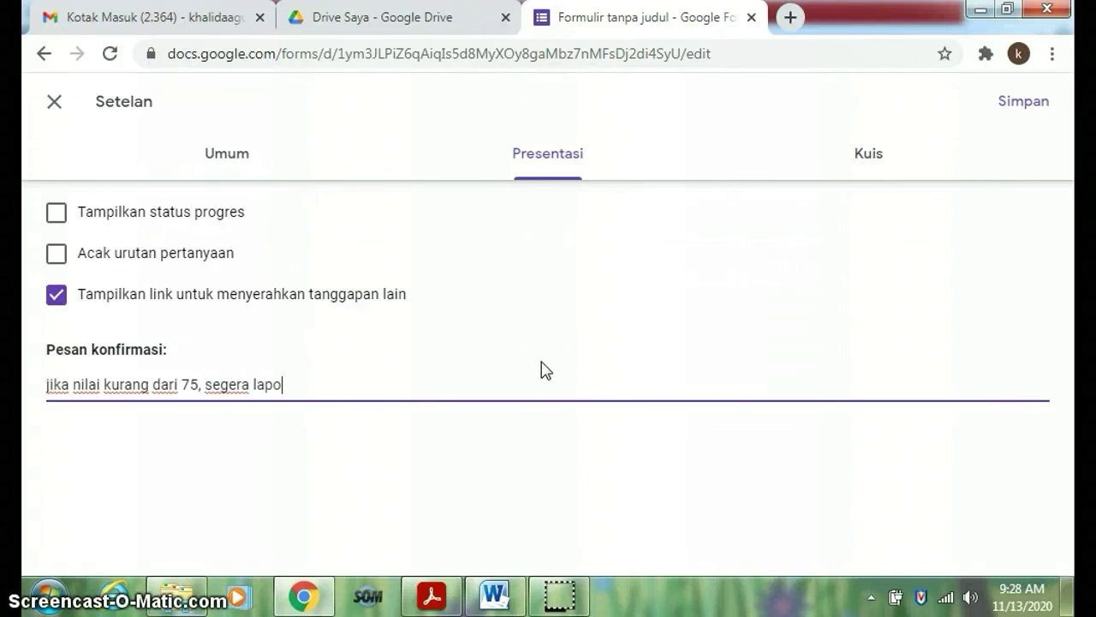
pyautogui.write('rkan ke gugur')
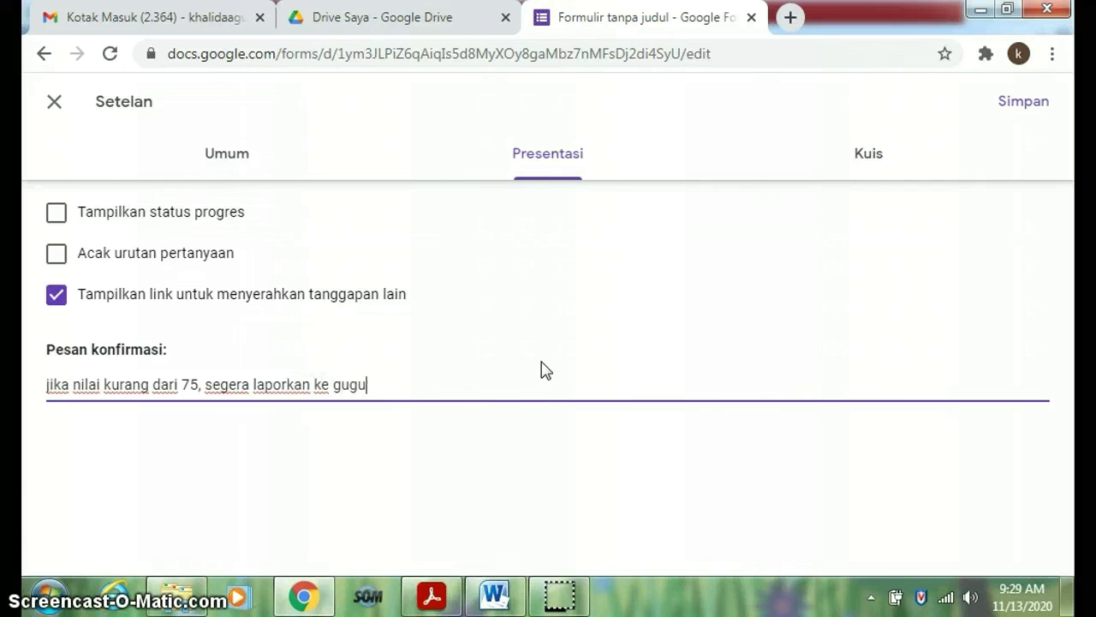
pyautogui.press('BackSpace')
pyautogui.press('BackSpace')
pyautogui.press('BackSpace')
pyautogui.write('ru untuk ')
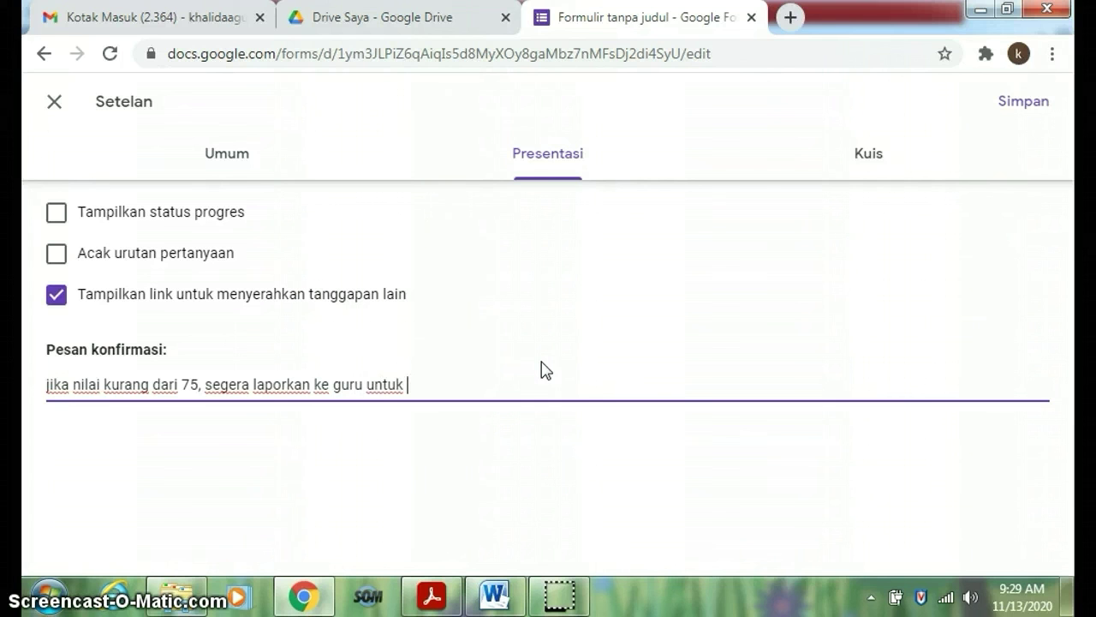
pyautogui.write('remedial')
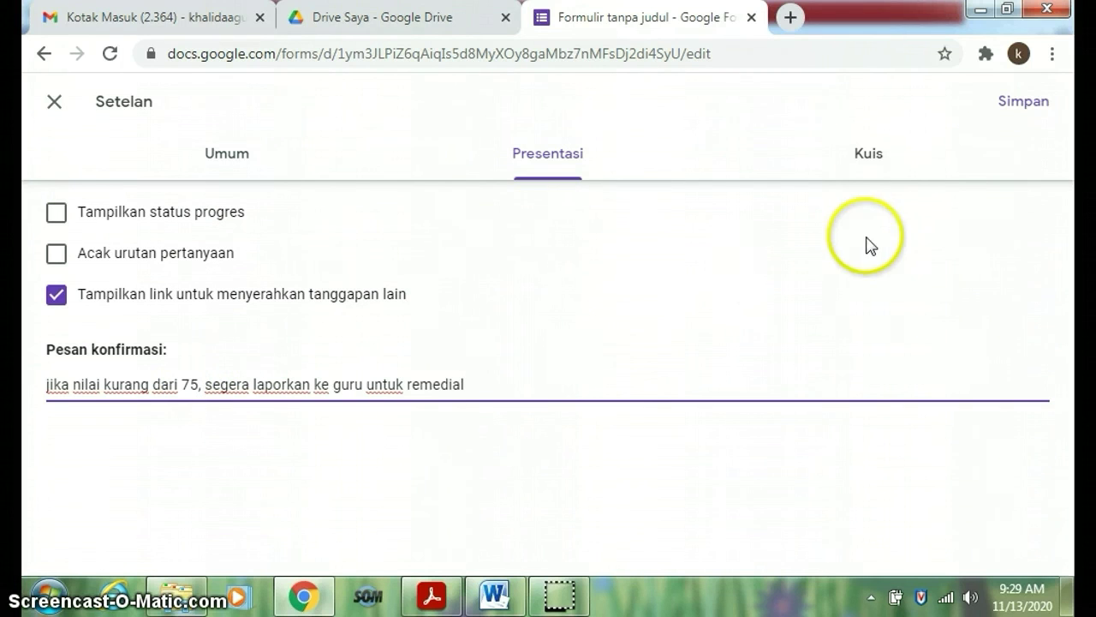
pyautogui.click(1025, 115)
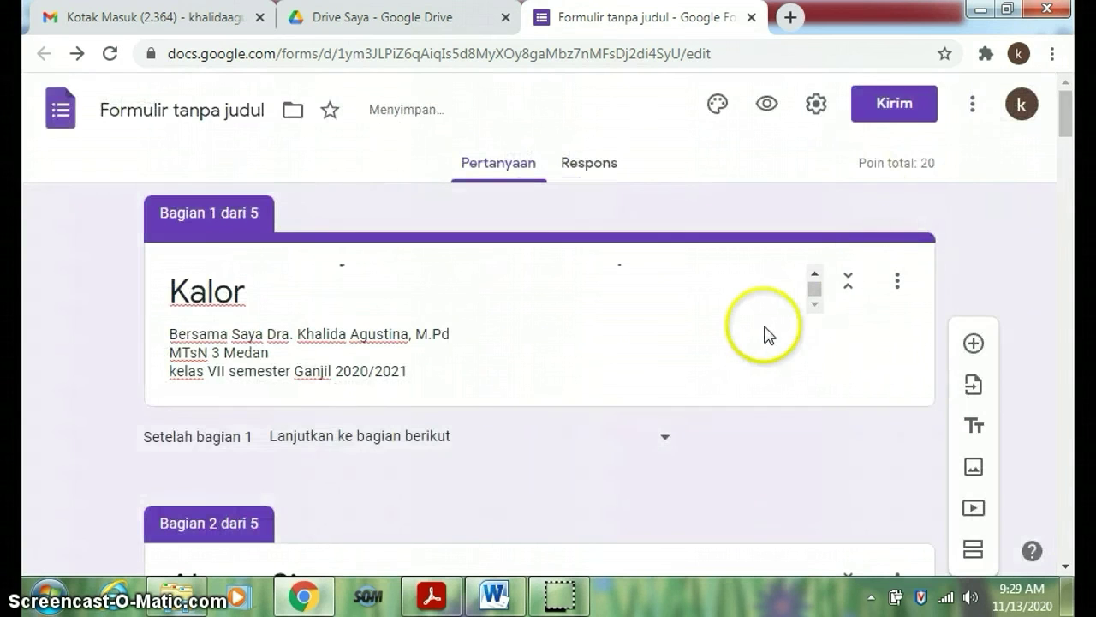
# Step: Generate a shortened link for sending the form (Perpendek URL) and copy it to the clipboard
pyautogui.scroll(-10, 754, 334)
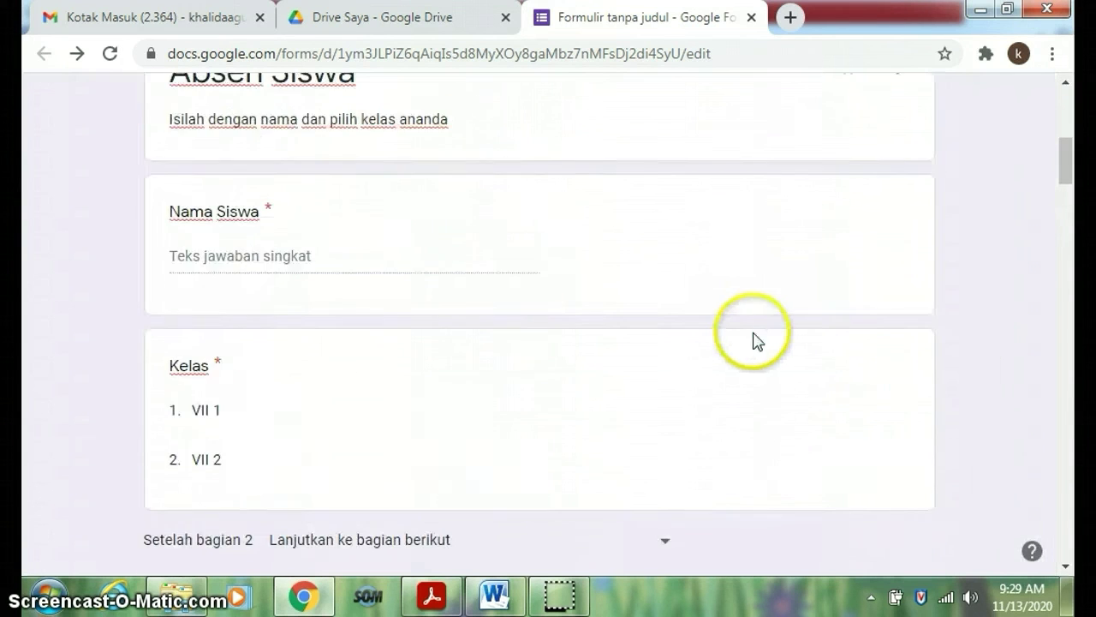
pyautogui.scroll(6, 753, 340)
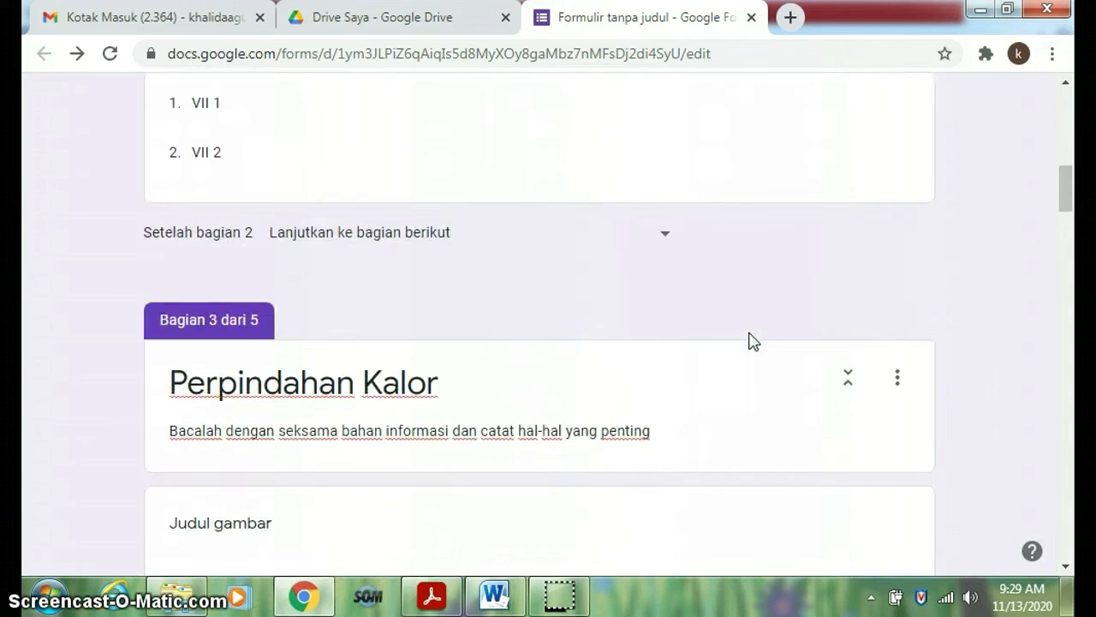
pyautogui.scroll(8, 751, 340)
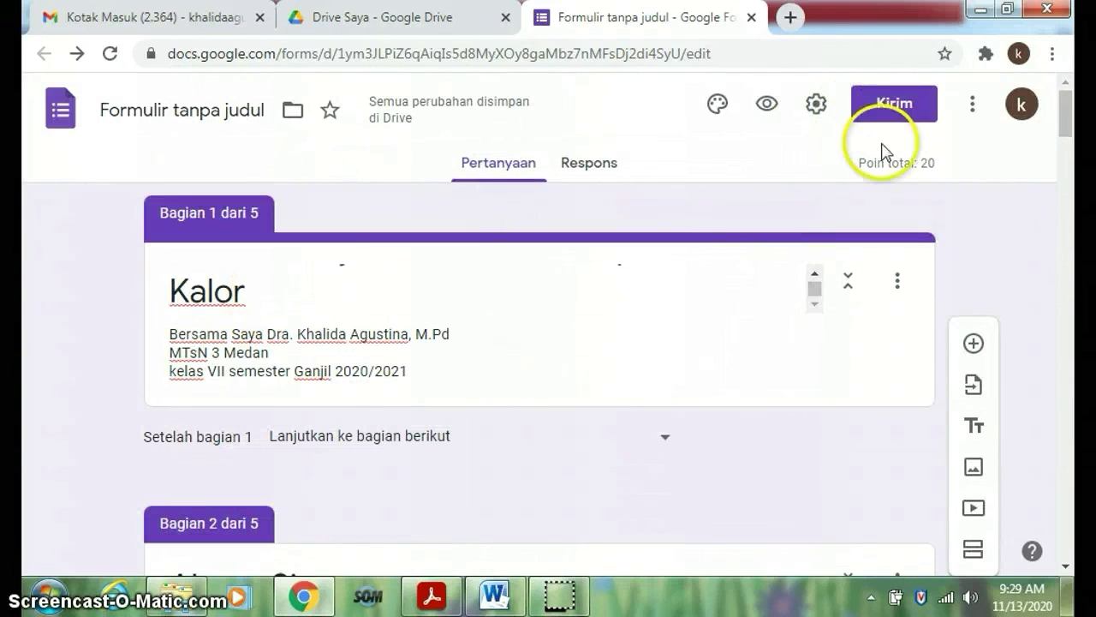
pyautogui.click(894, 116)
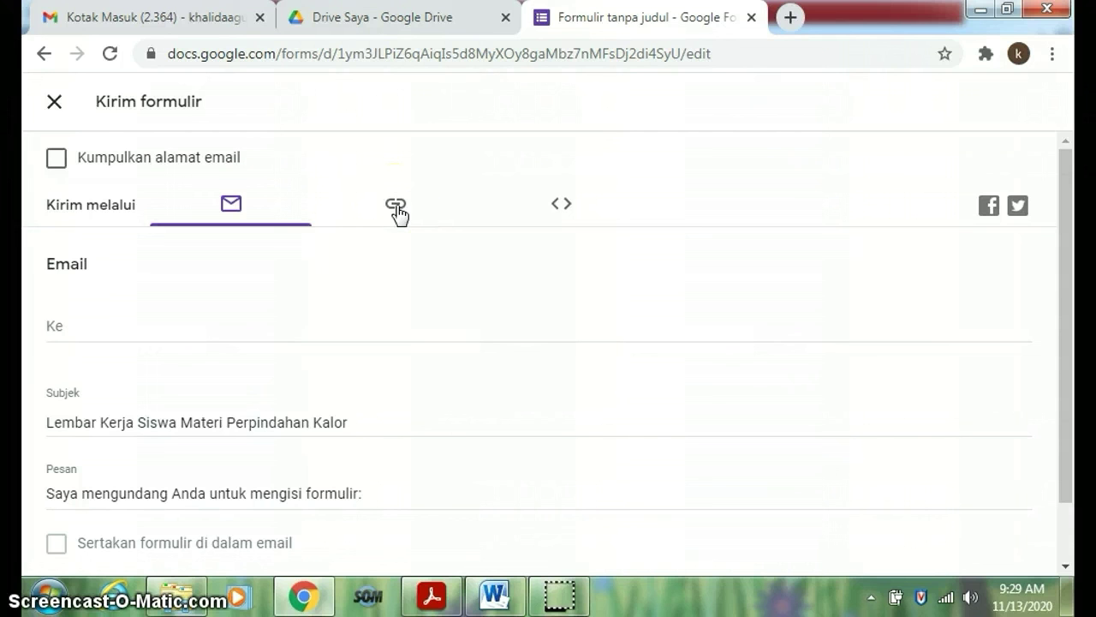
pyautogui.scroll(-1, 401, 214)
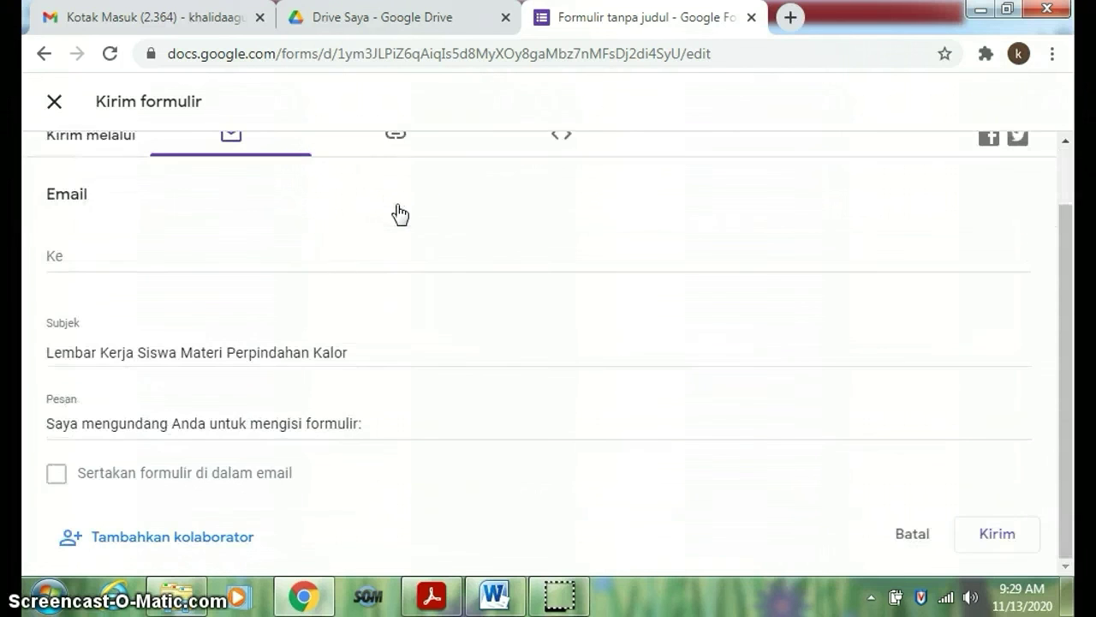
pyautogui.scroll(1, 396, 190)
pyautogui.click(394, 208)
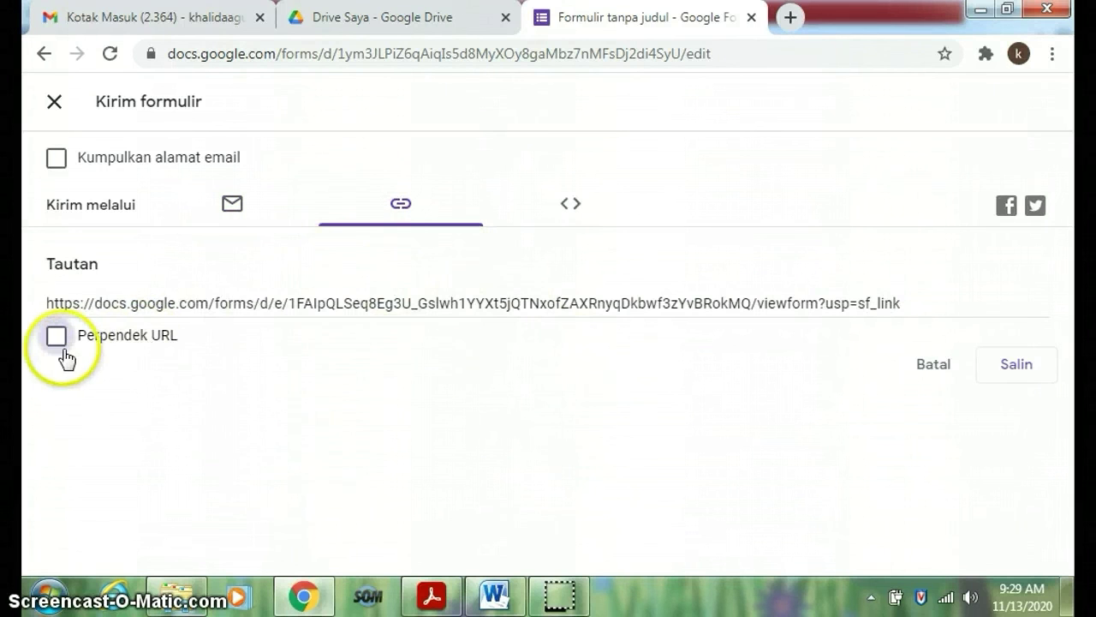
pyautogui.click(59, 337)
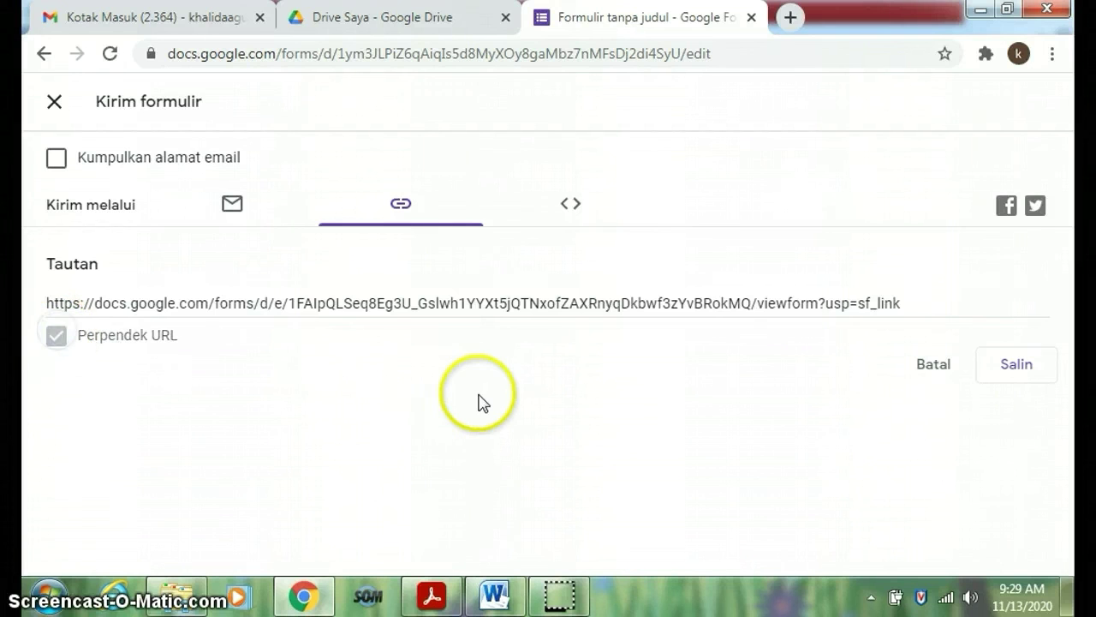
pyautogui.click(1016, 367)
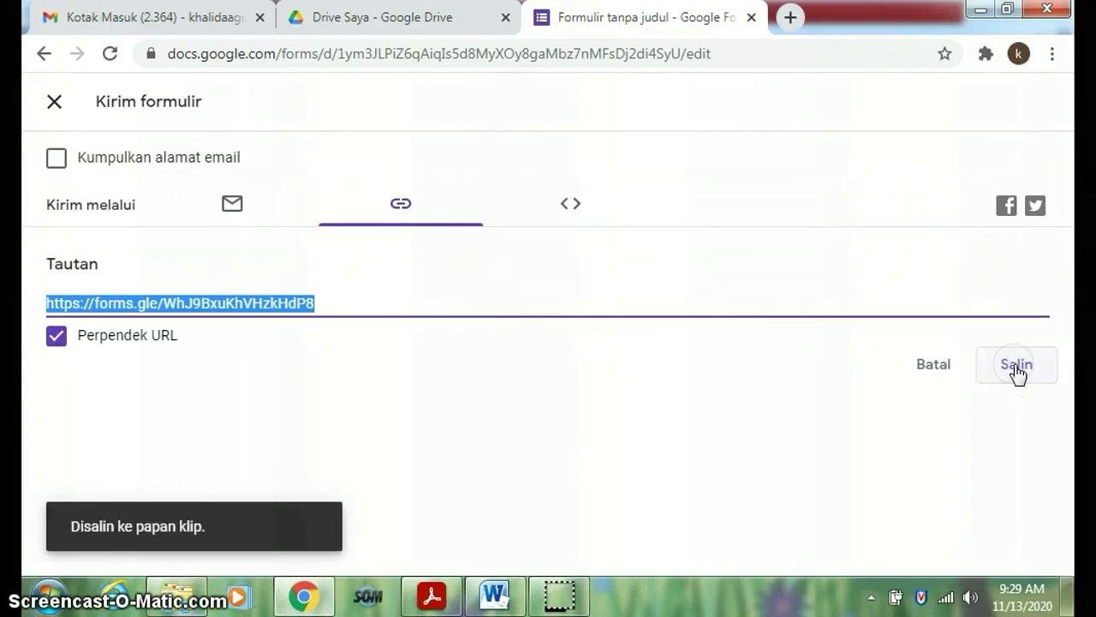